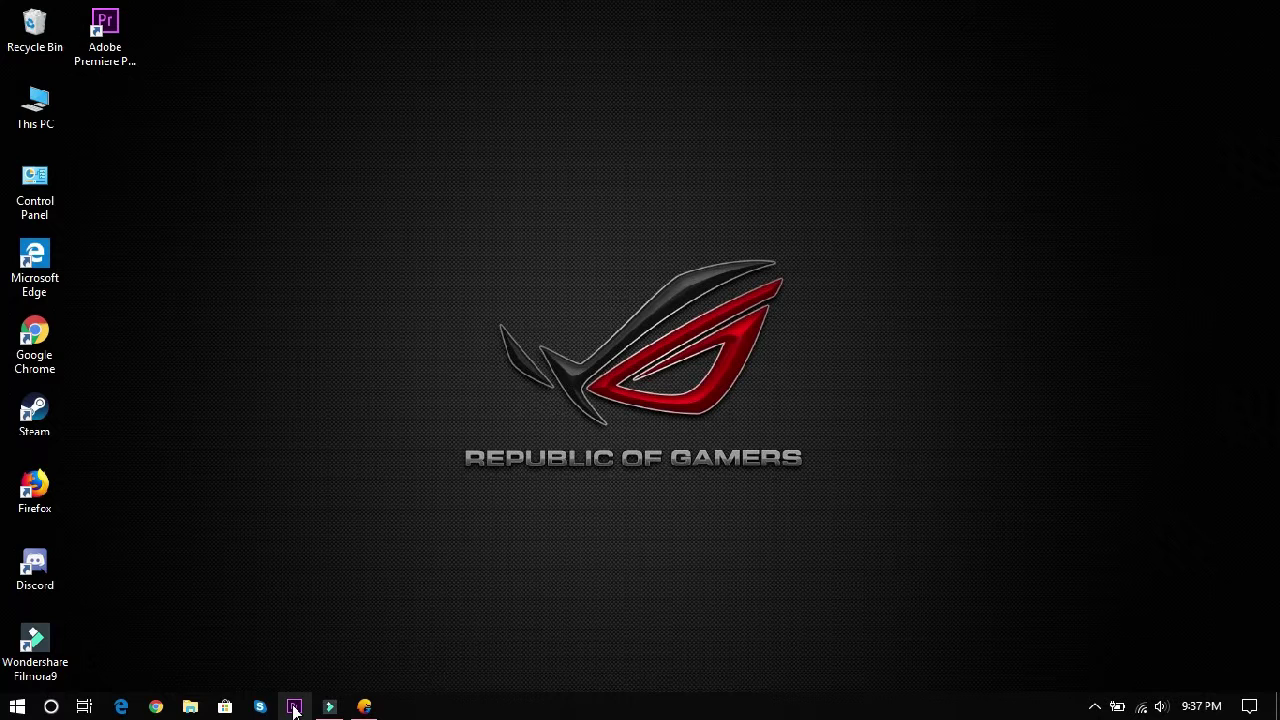
Launch Adobe Premiere Pro 2019 from the desktop
left_click(294, 706)
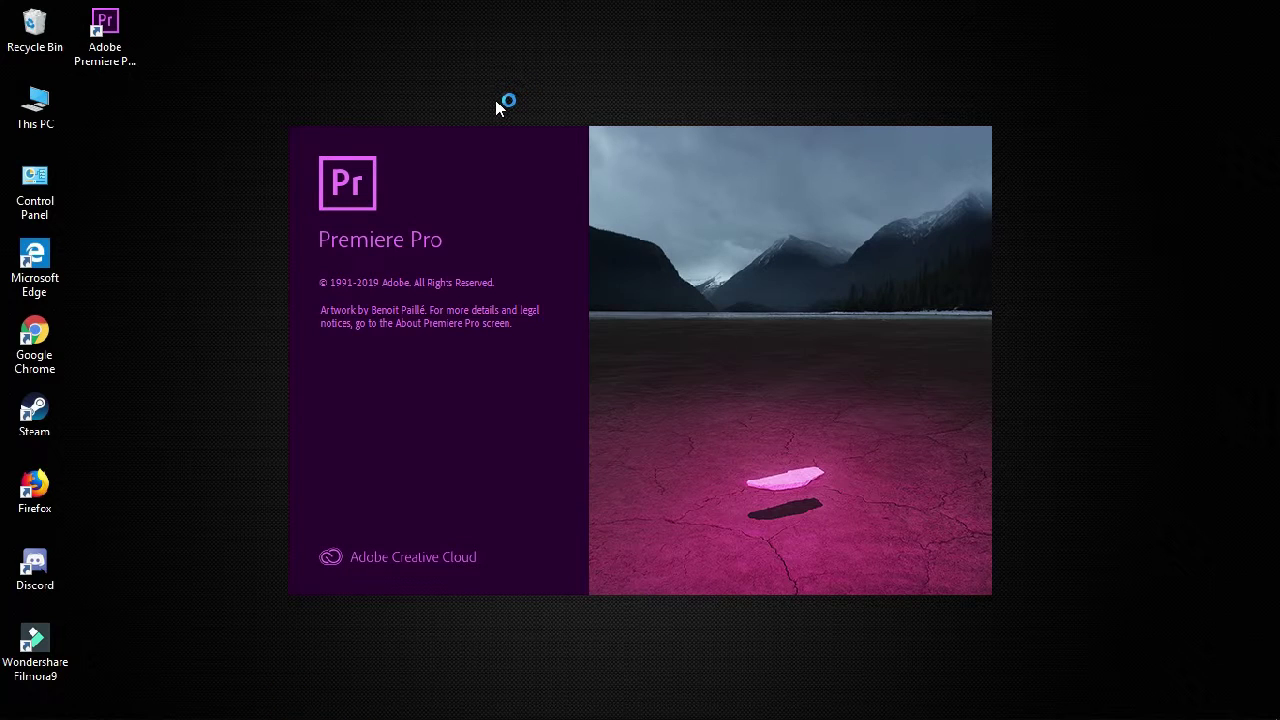
left_click(105, 35)
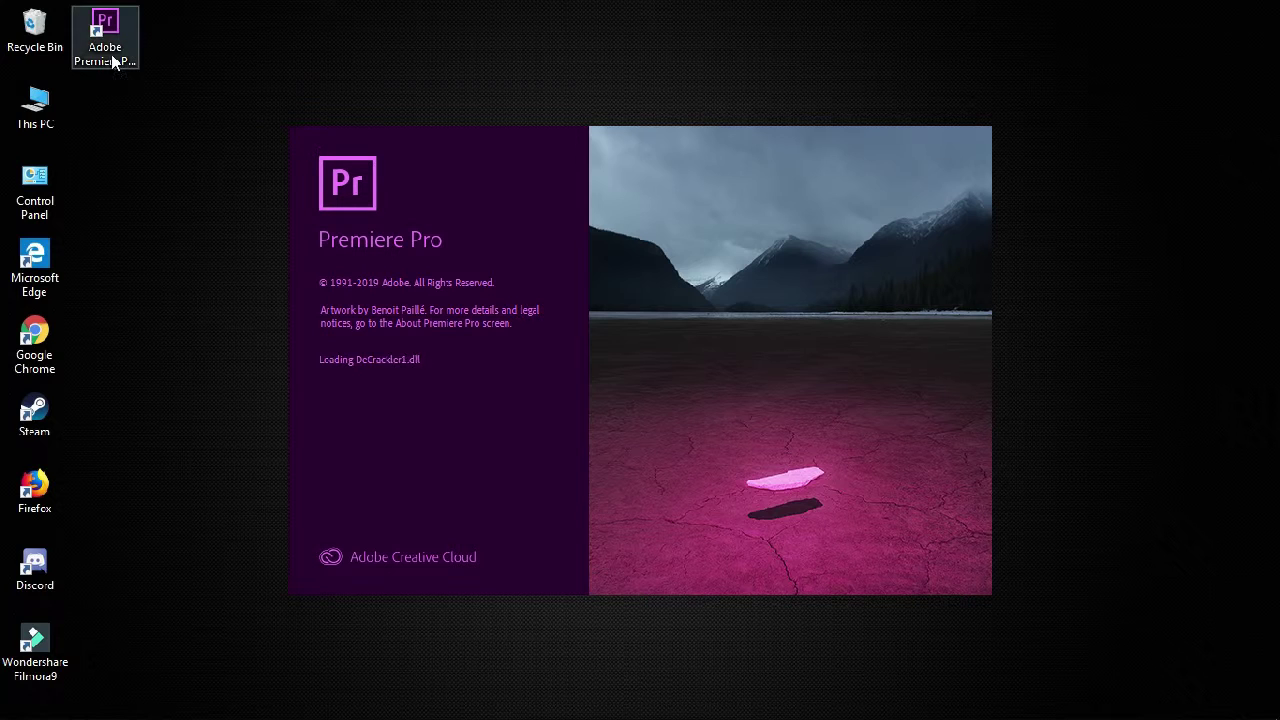
left_click(107, 37)
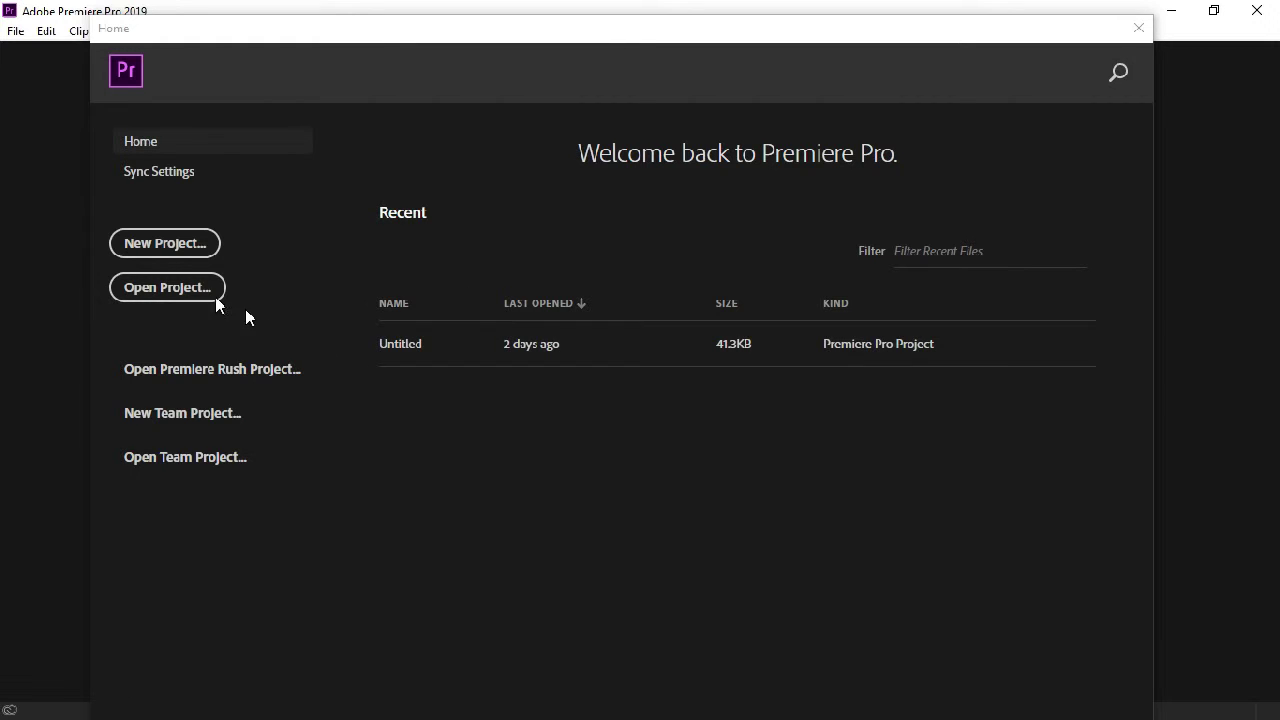
Create a new project named "part 1" stored in the "Adobe premier" folder on drive E
left_click(163, 243)
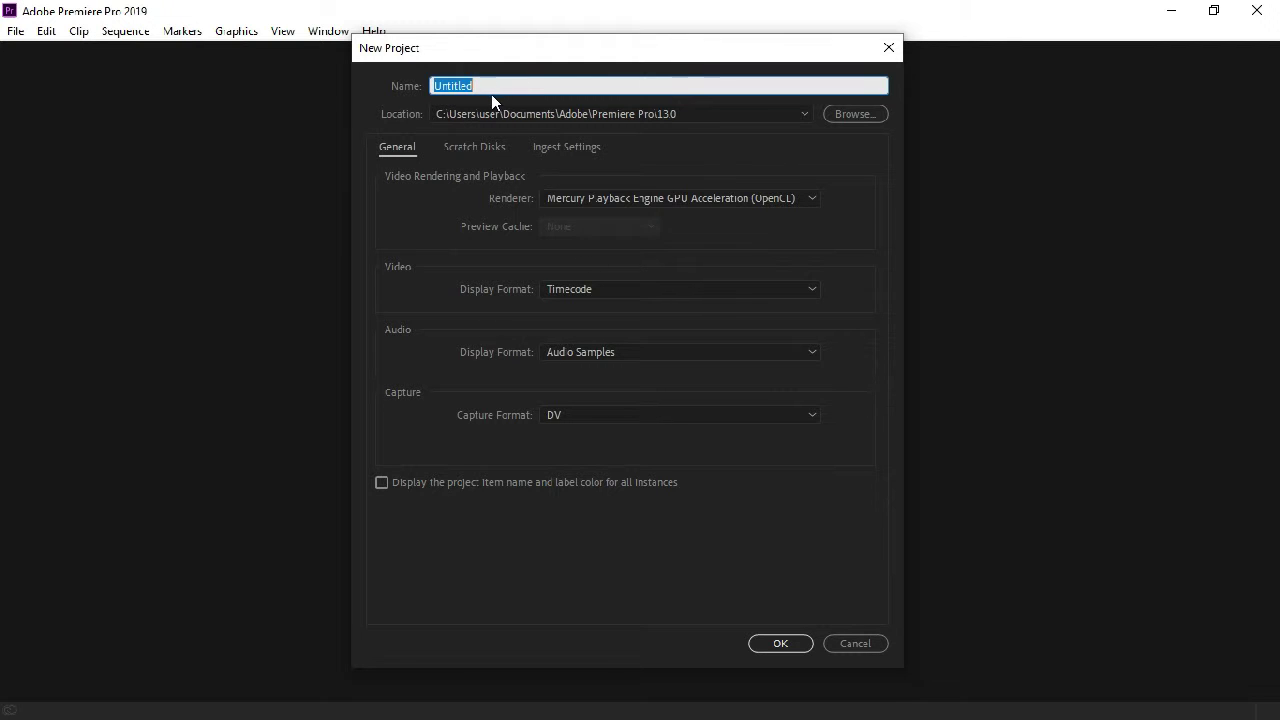
type("part 1")
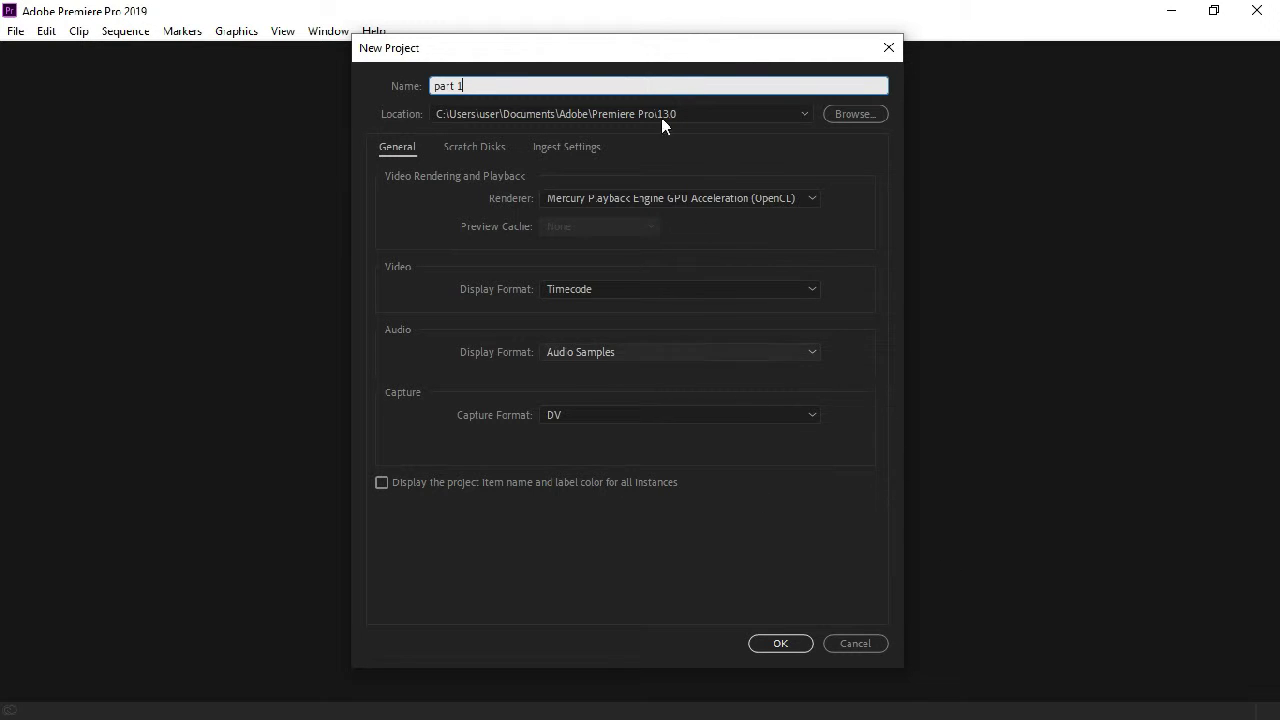
left_click(536, 111)
left_click(536, 111)
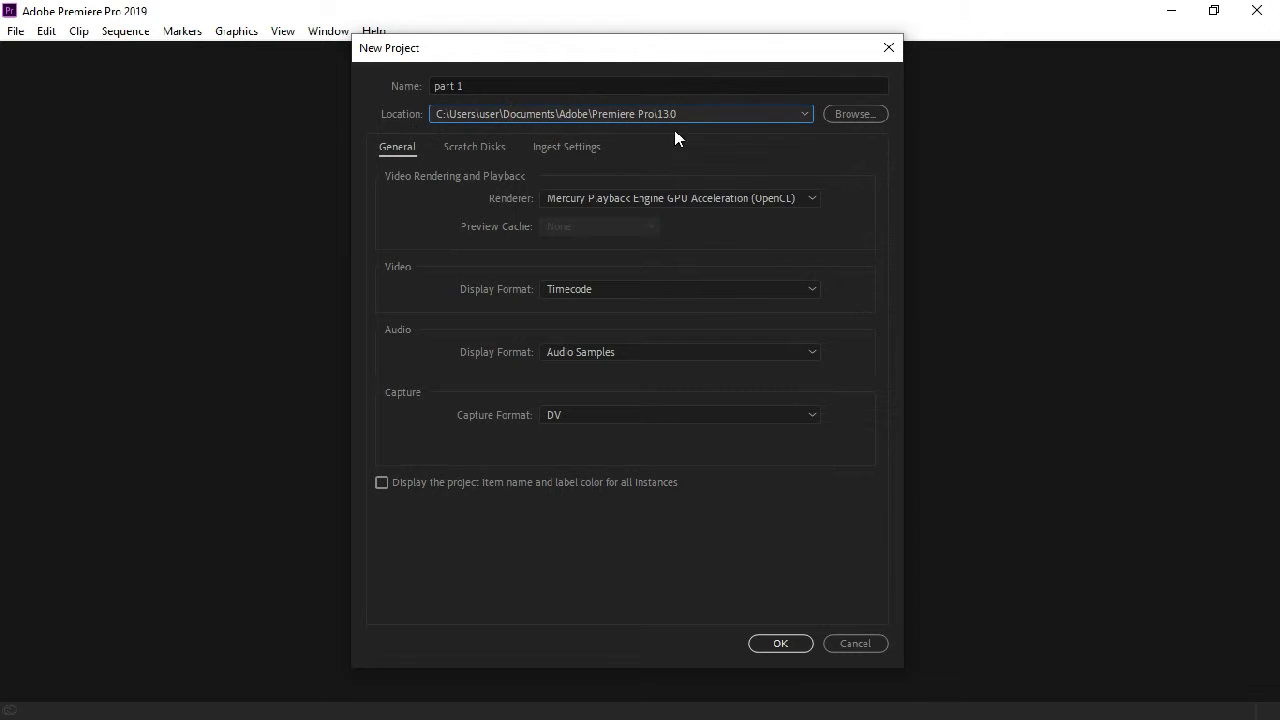
left_click(868, 121)
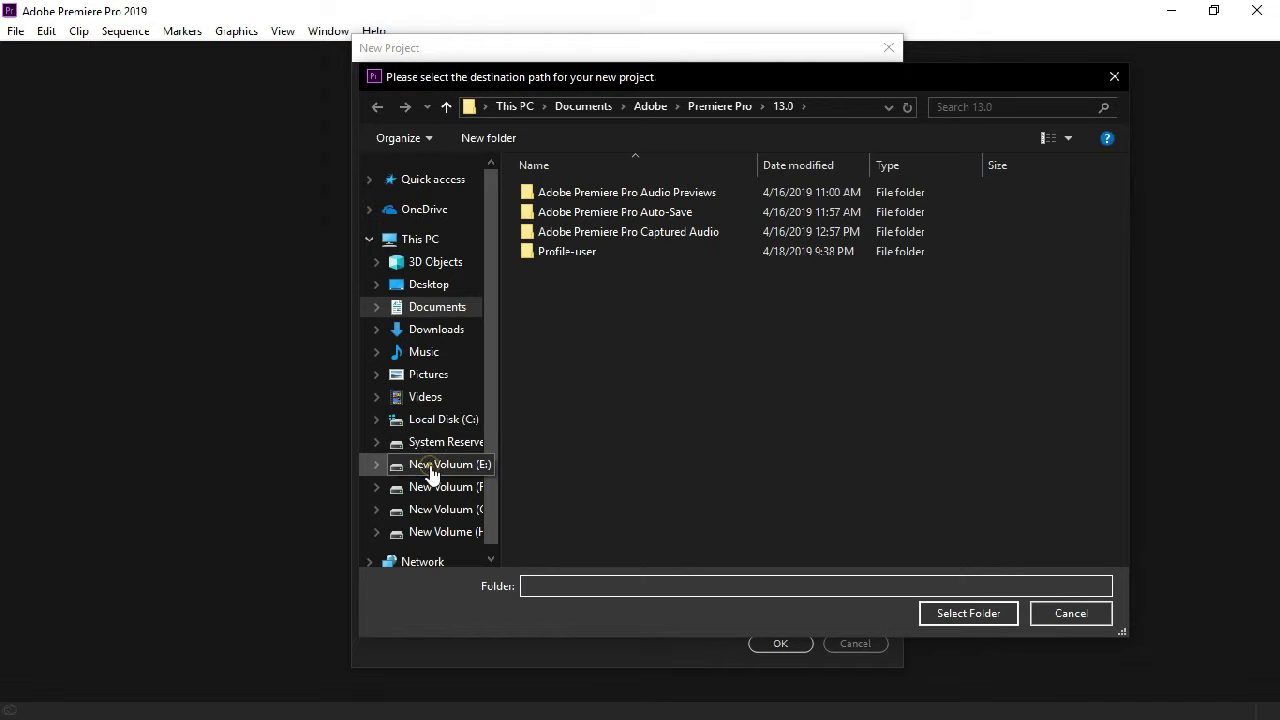
left_click(410, 464)
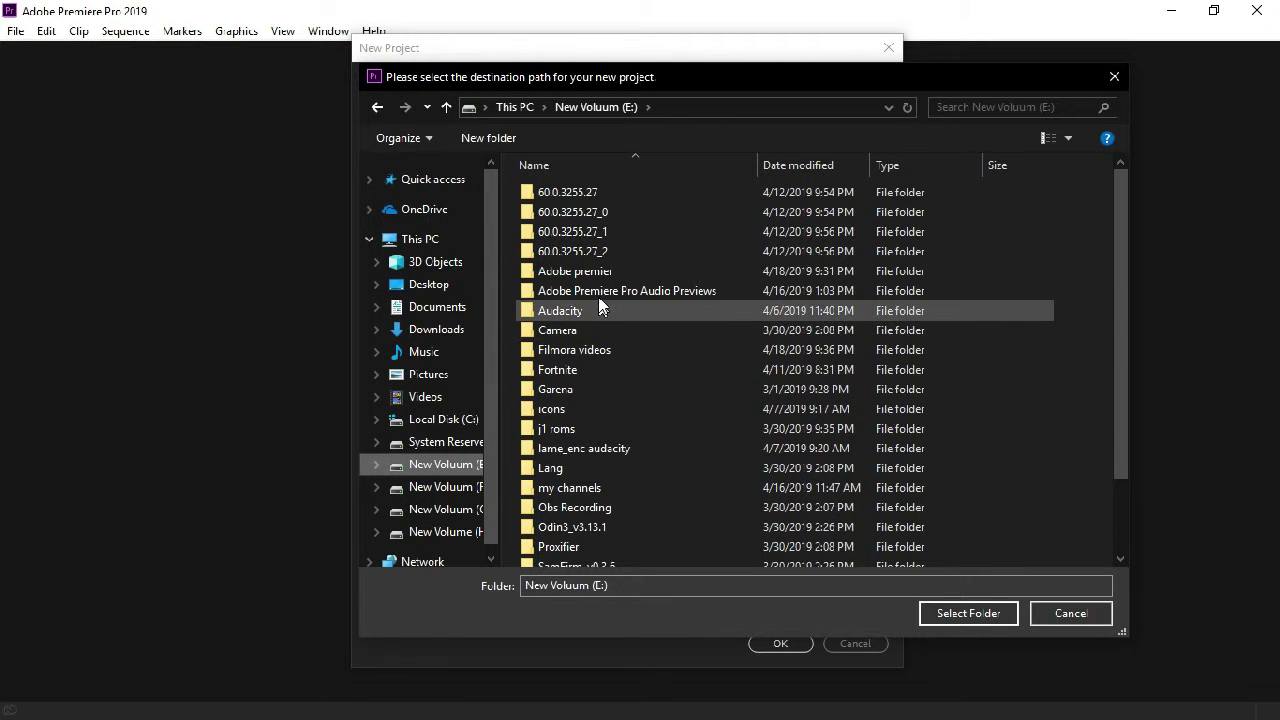
left_click(580, 272)
left_click(962, 617)
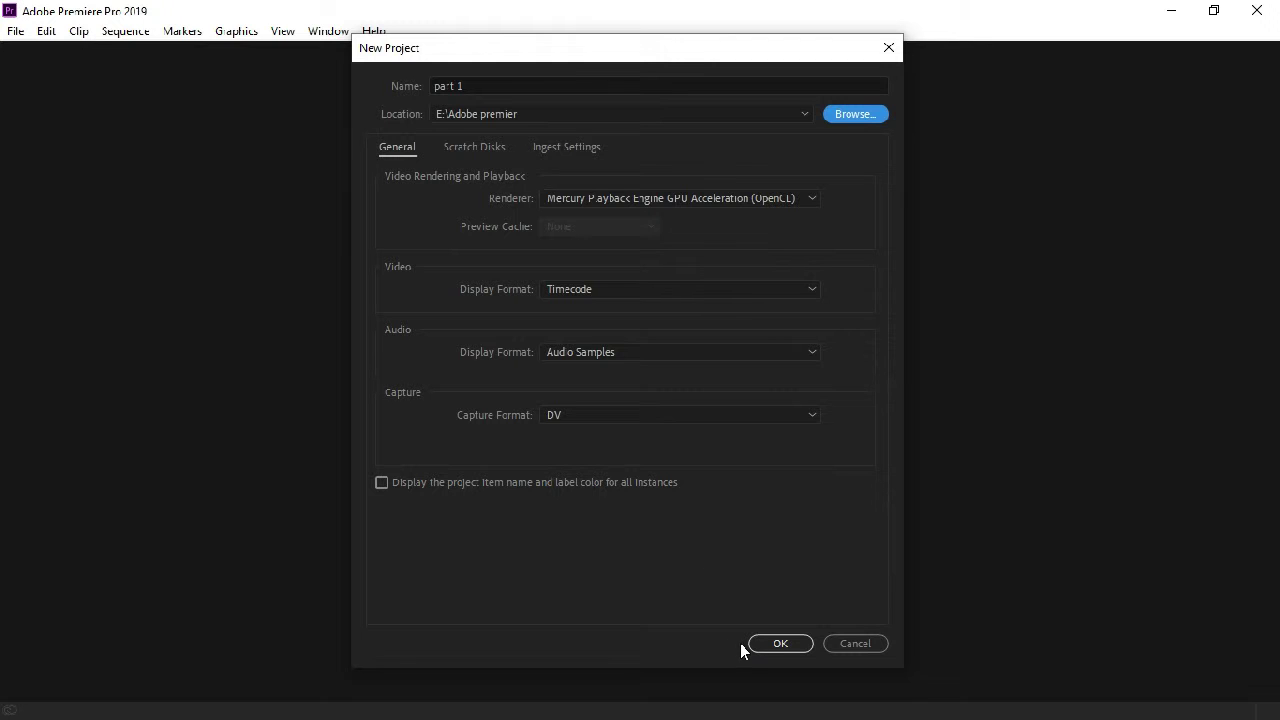
left_click(781, 644)
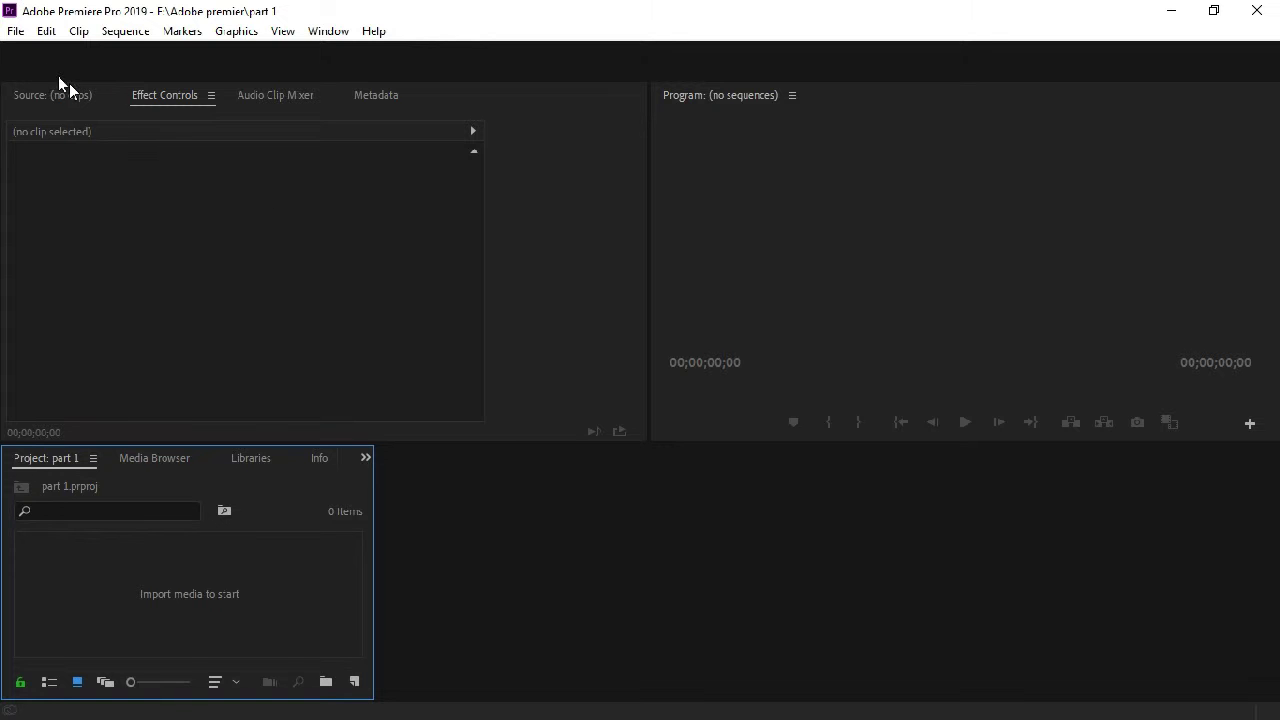
Create a new sequence named Sequence 01 with the AVC-Intra AVC-I 50 720p30 preset
left_click(12, 34)
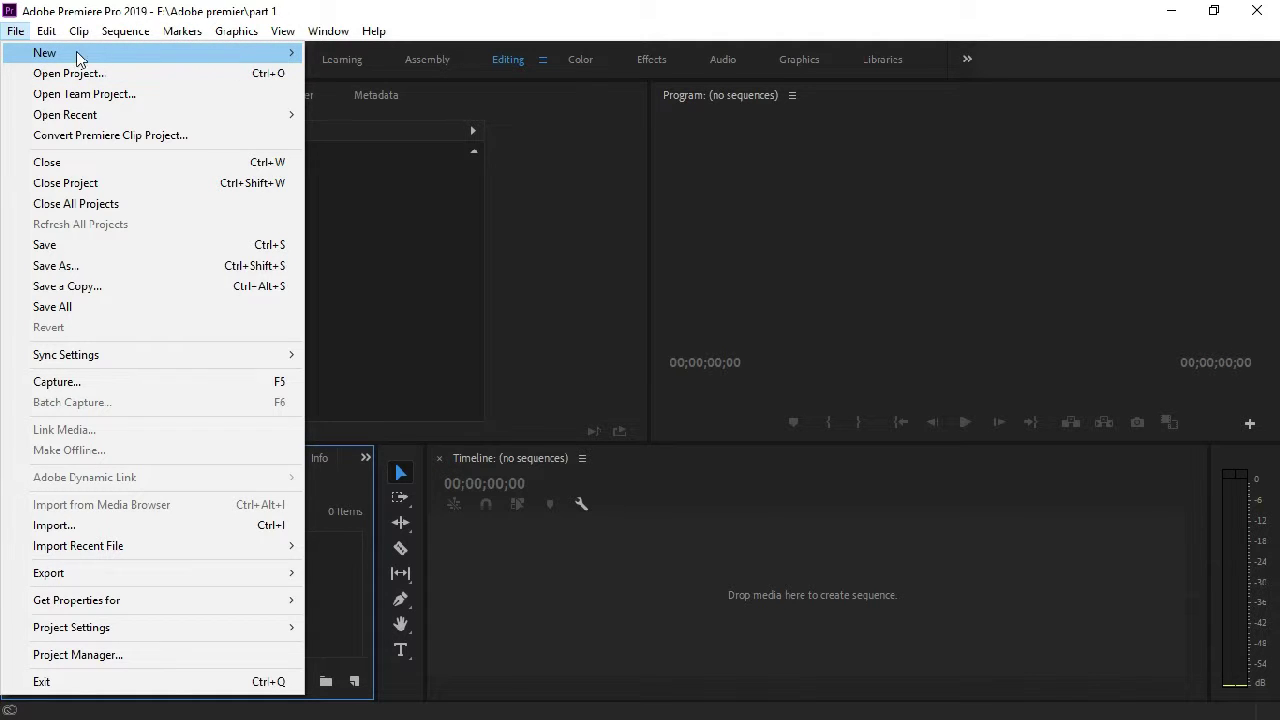
mouse_move(222, 60)
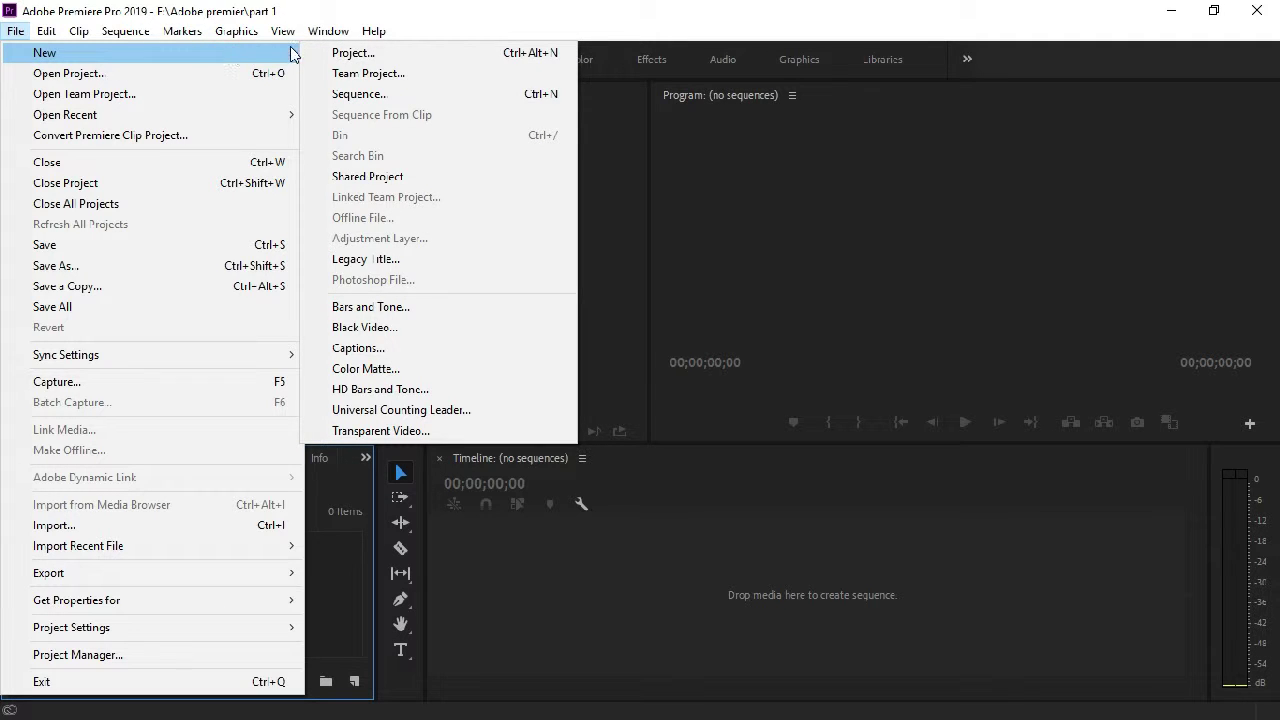
left_click(400, 93)
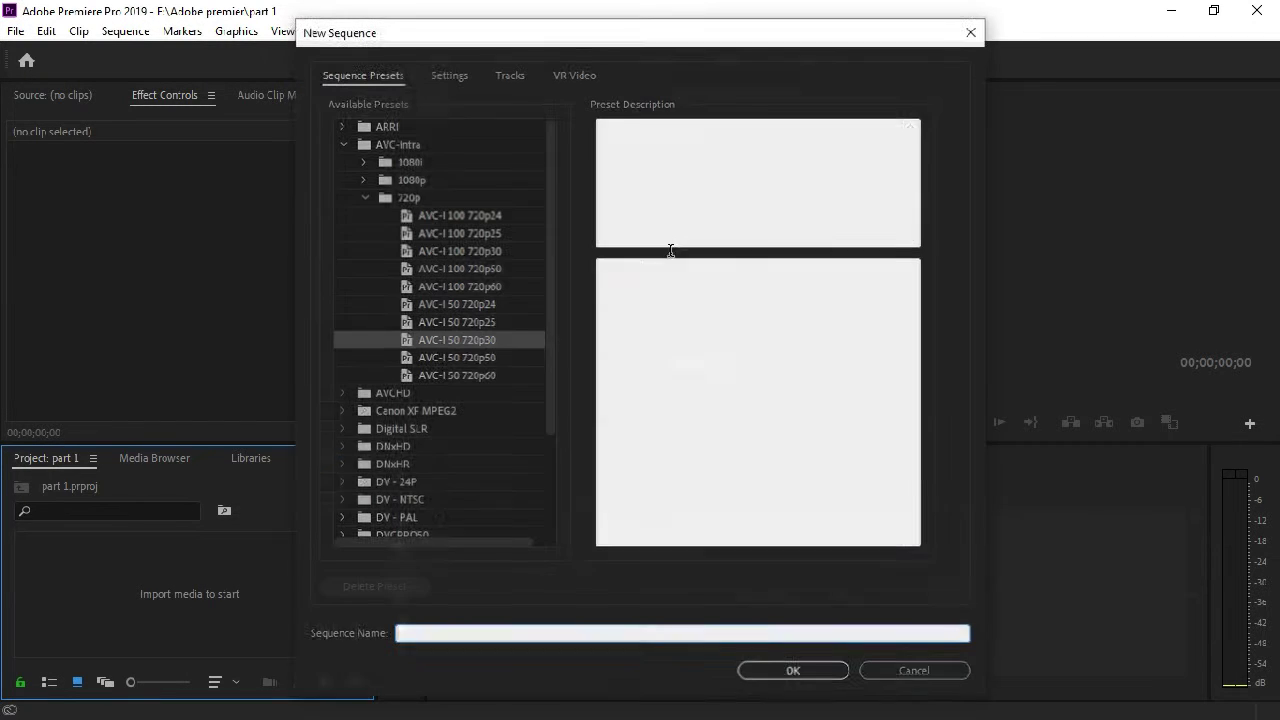
left_click(366, 199)
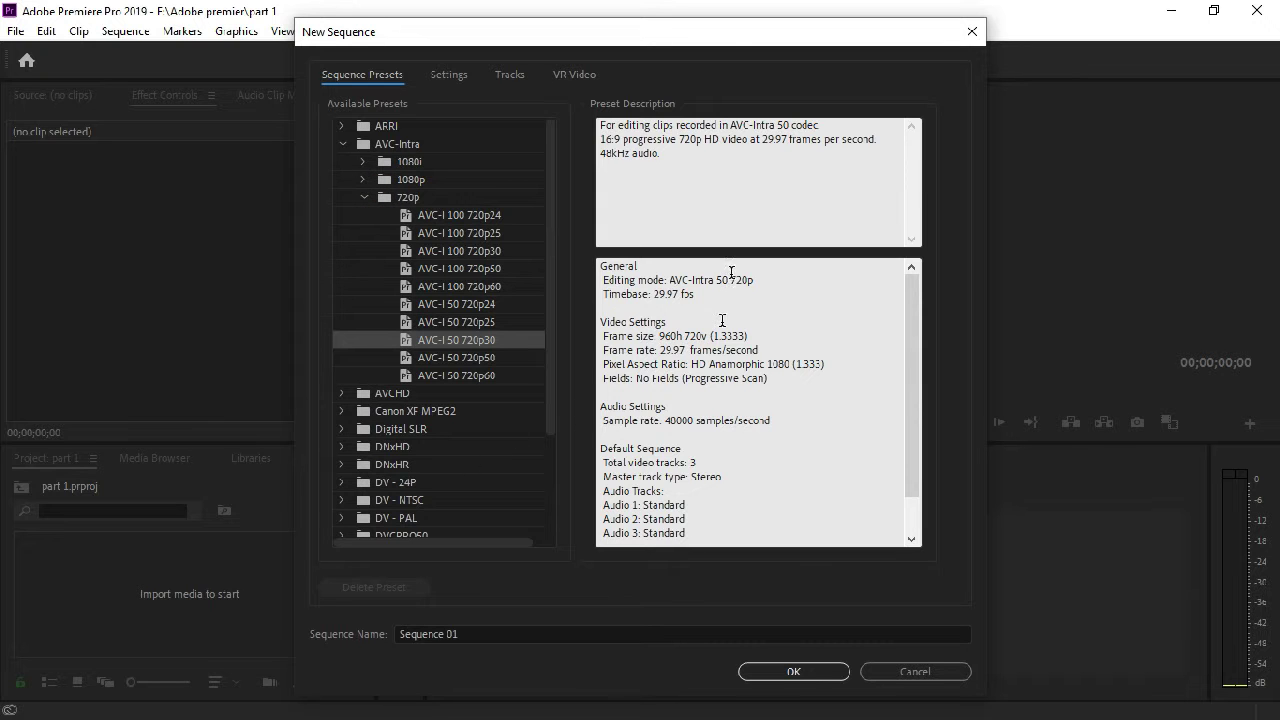
left_click_drag(696, 38, 724, 25)
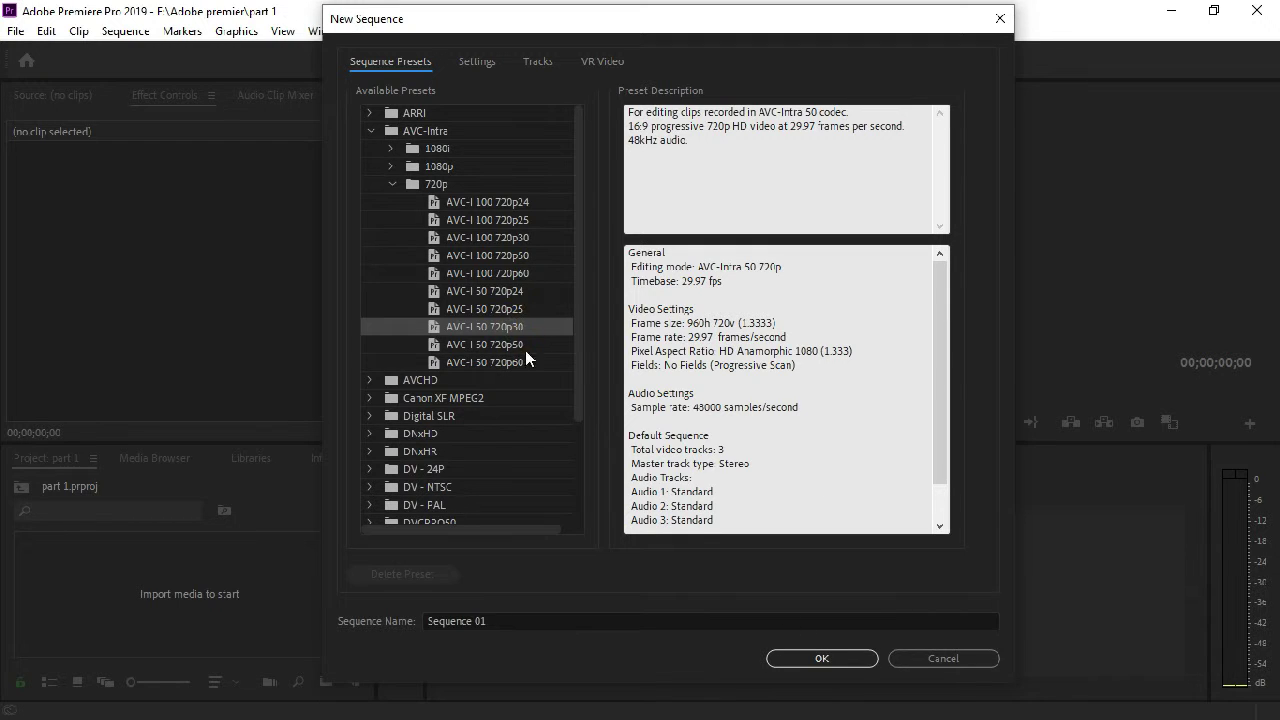
left_click(822, 660)
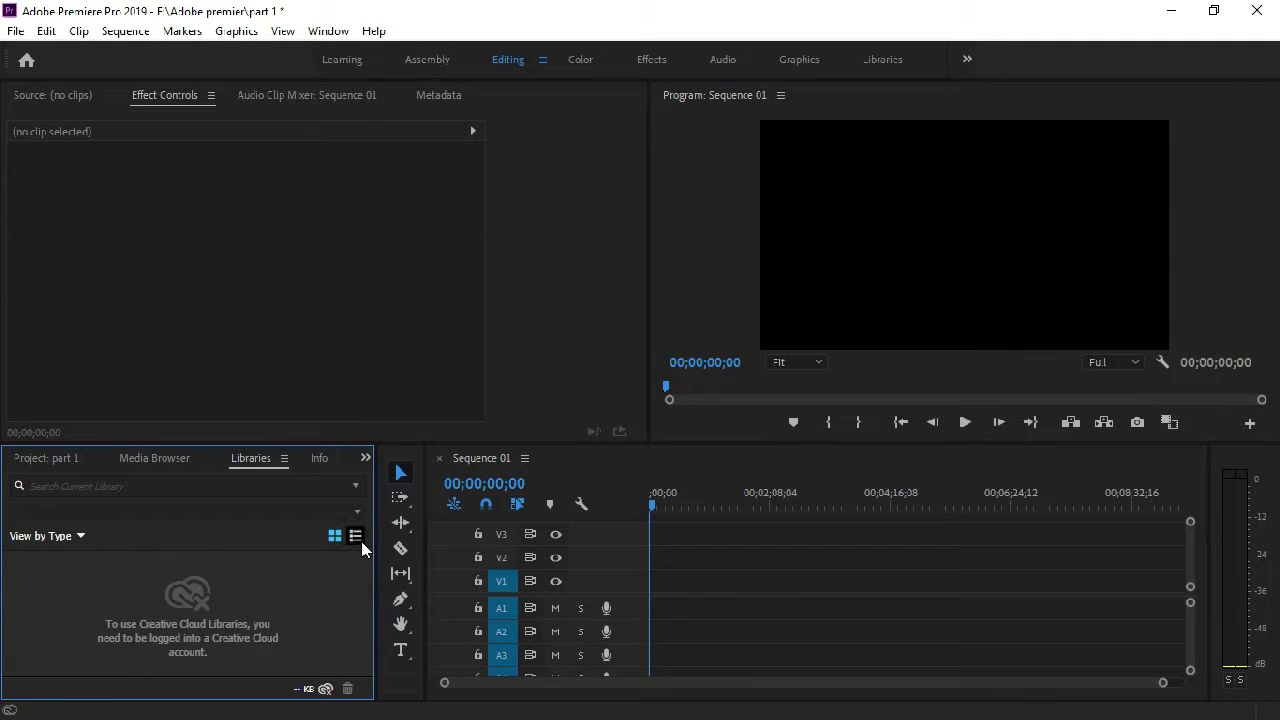
Display the items of the part 1 project instead of the Creative Cloud libraries
left_click(364, 459)
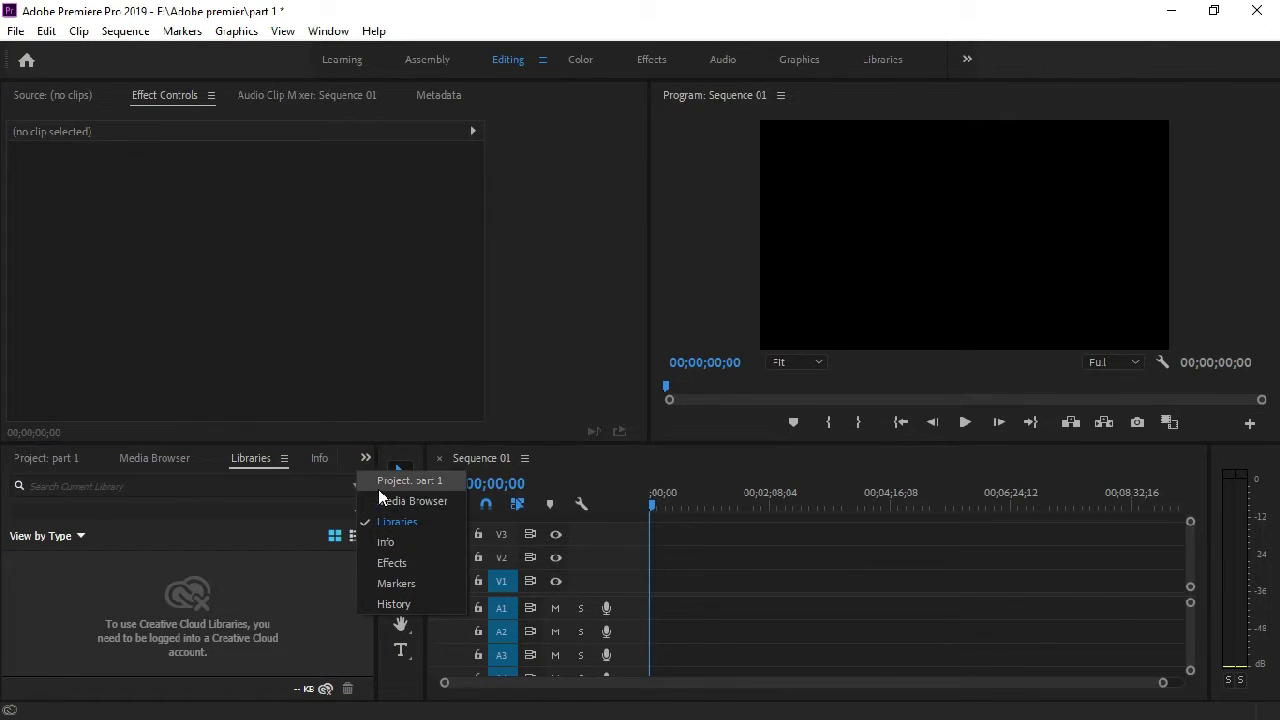
left_click(378, 484)
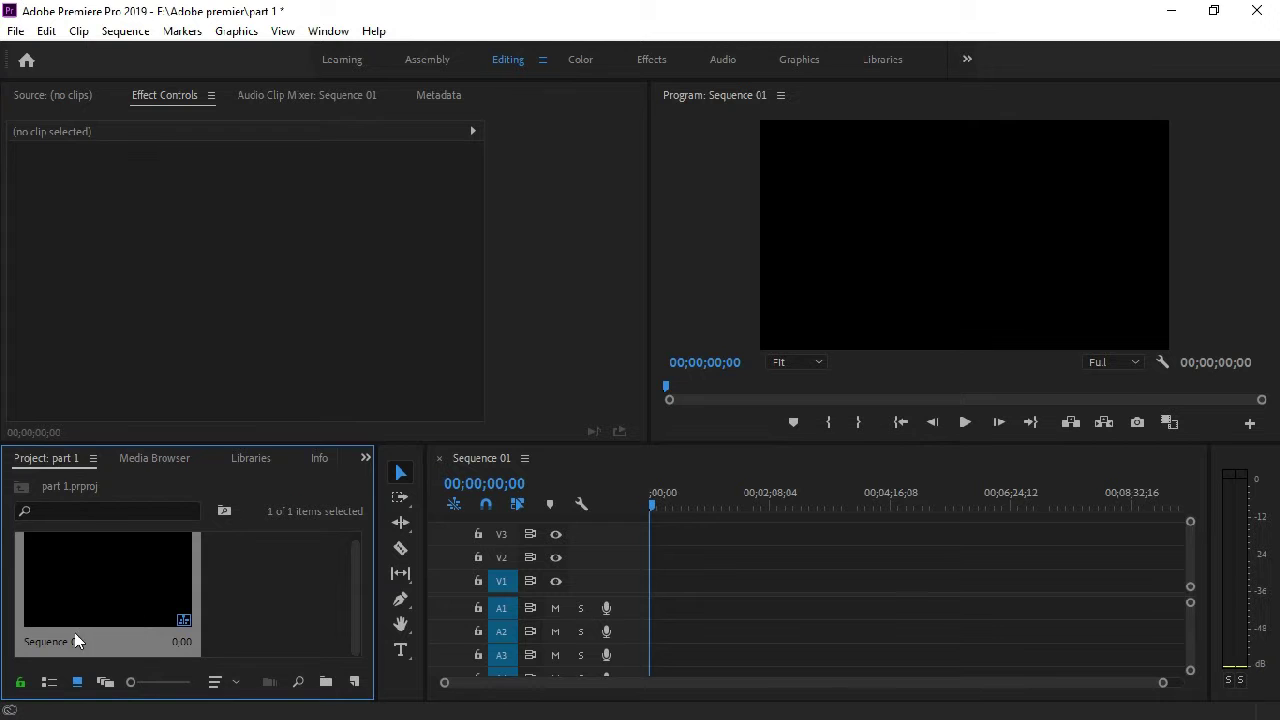
left_click(289, 582)
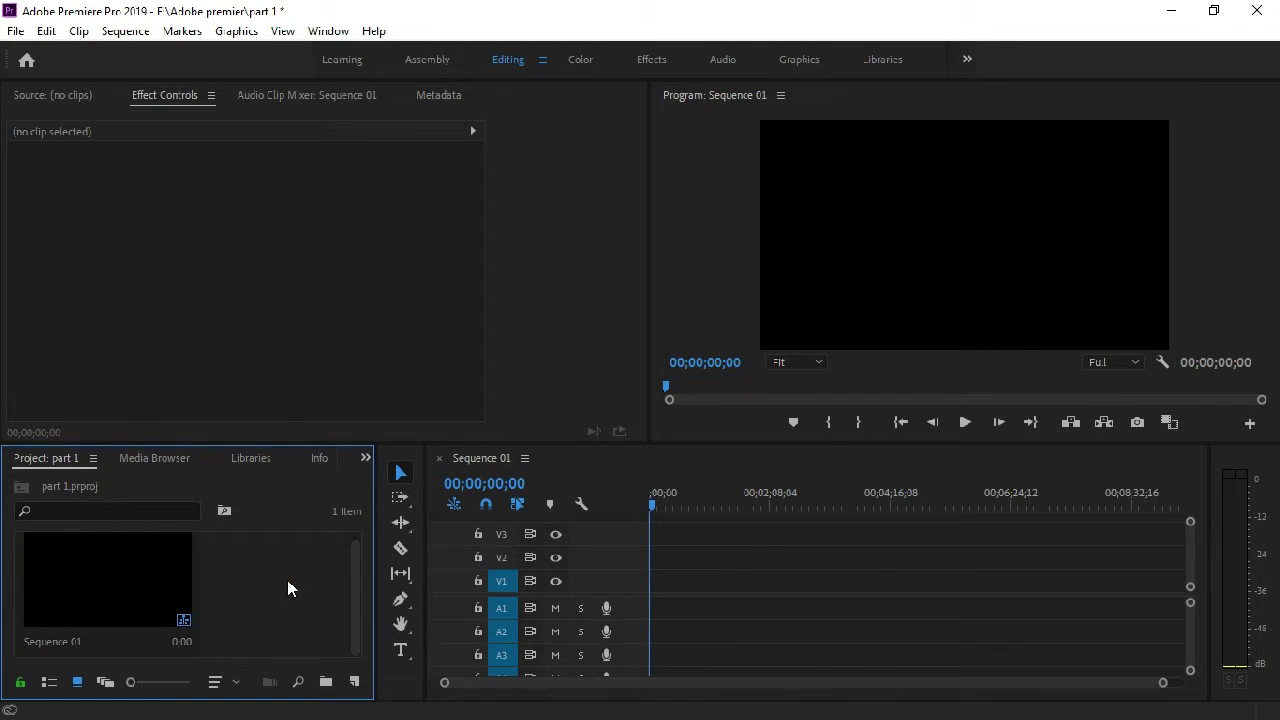
double_click(289, 588)
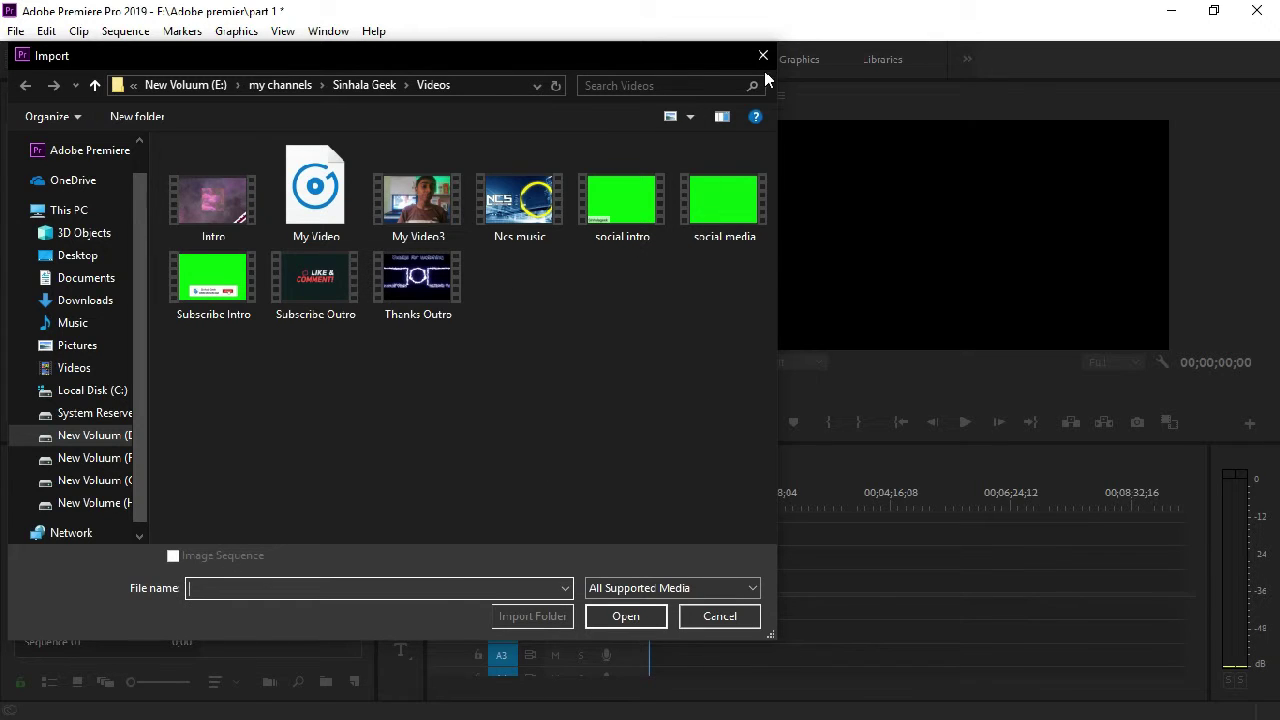
left_click(763, 55)
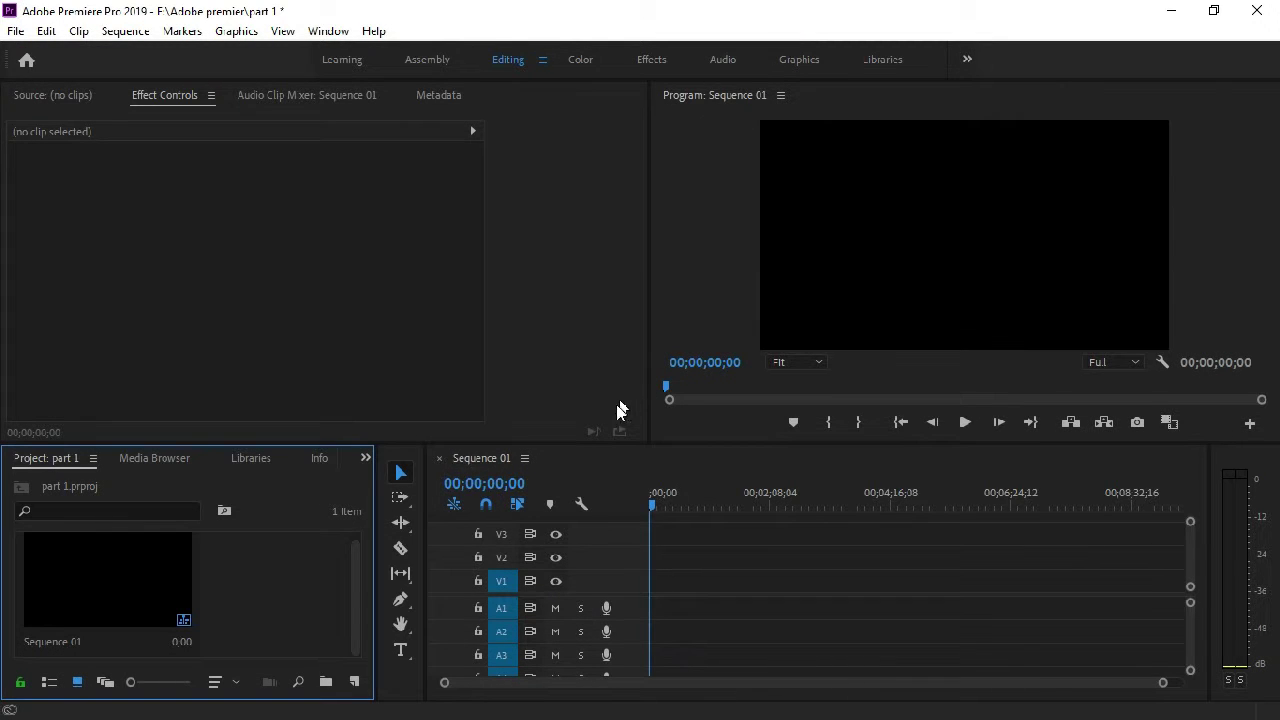
Import the My Video3 video file from the Videos folder into the project
right_click(289, 544)
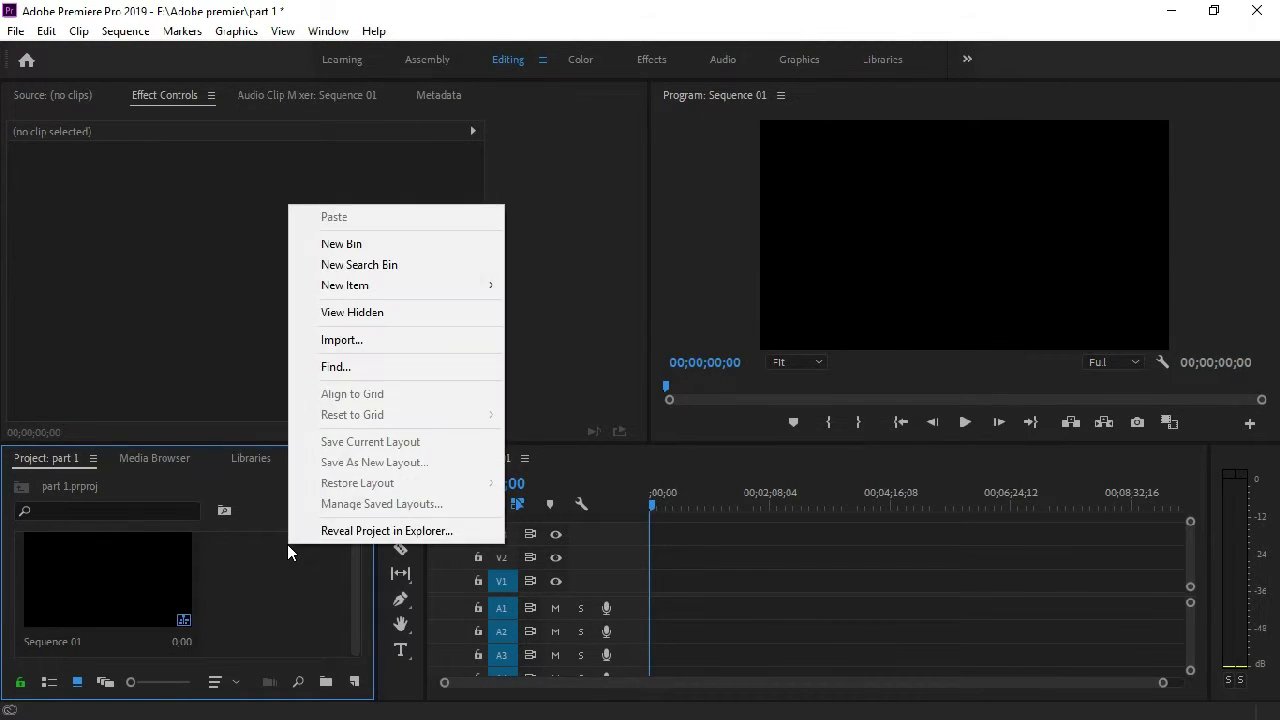
left_click(322, 342)
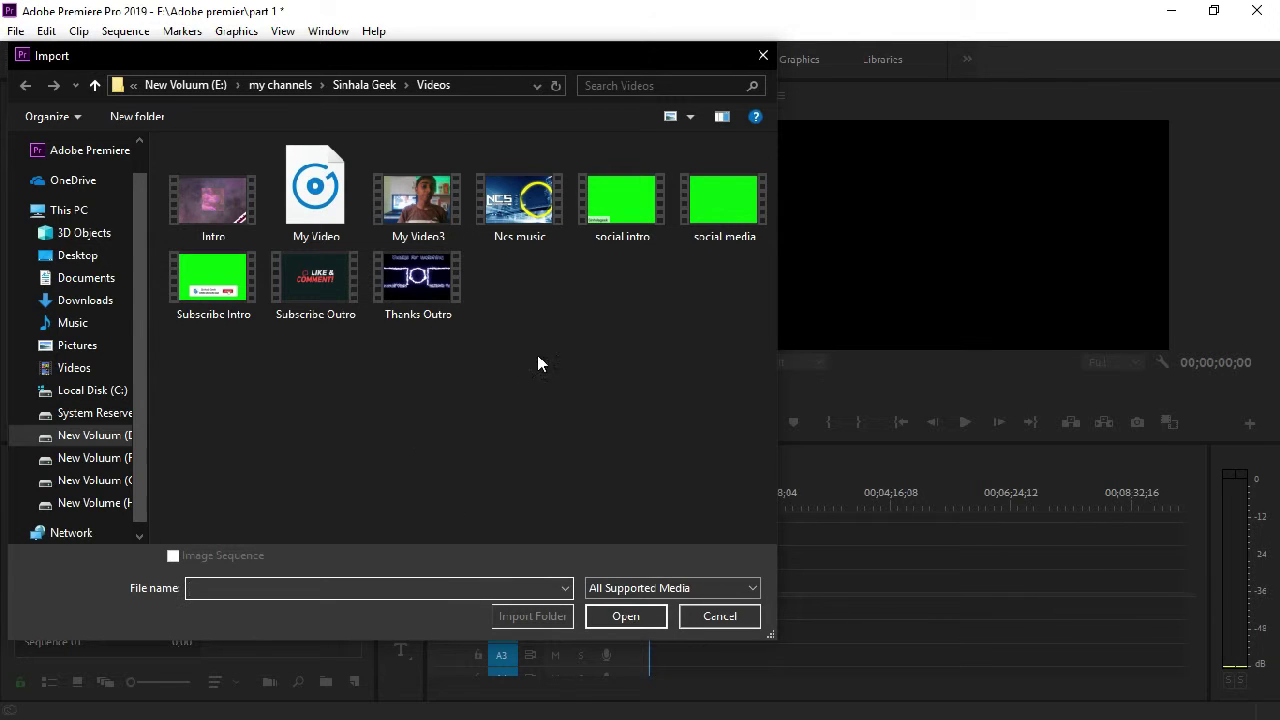
left_click(419, 208)
left_click(634, 618)
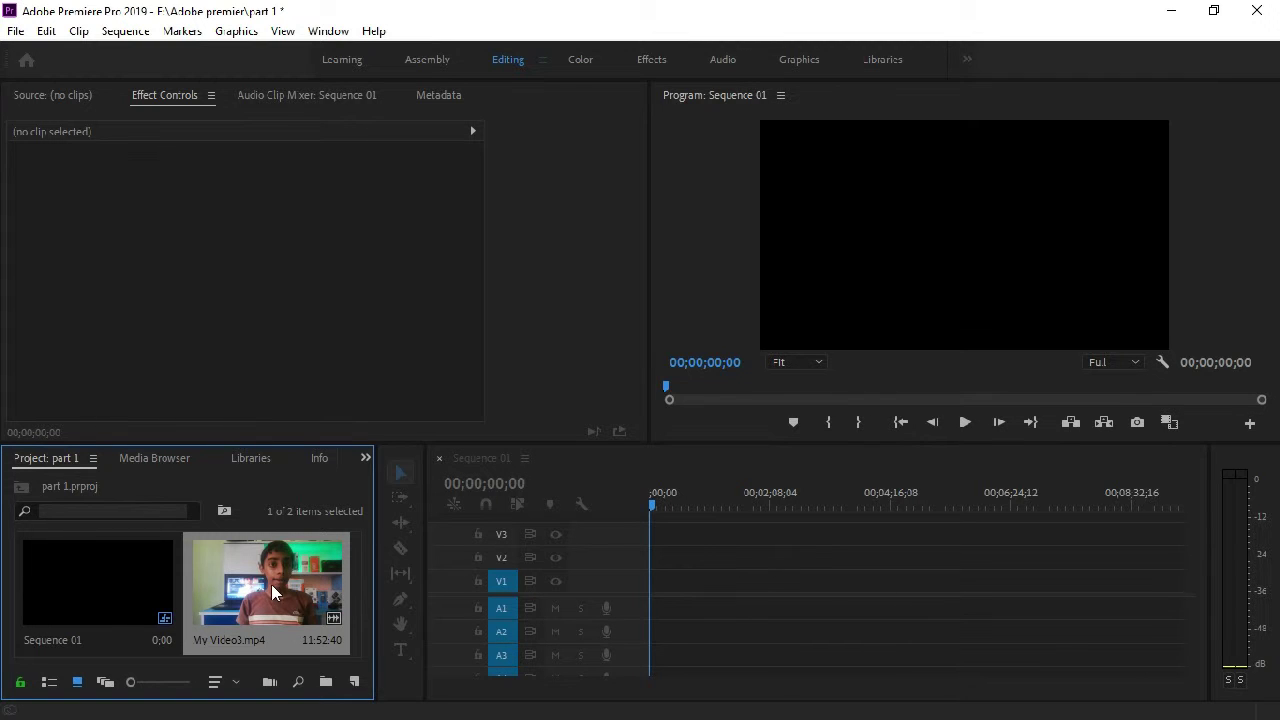
Place My Video3.mp4 at the start of tracks V1 and A1, changing the sequence settings to match the clip
left_click_drag(275, 592, 661, 582)
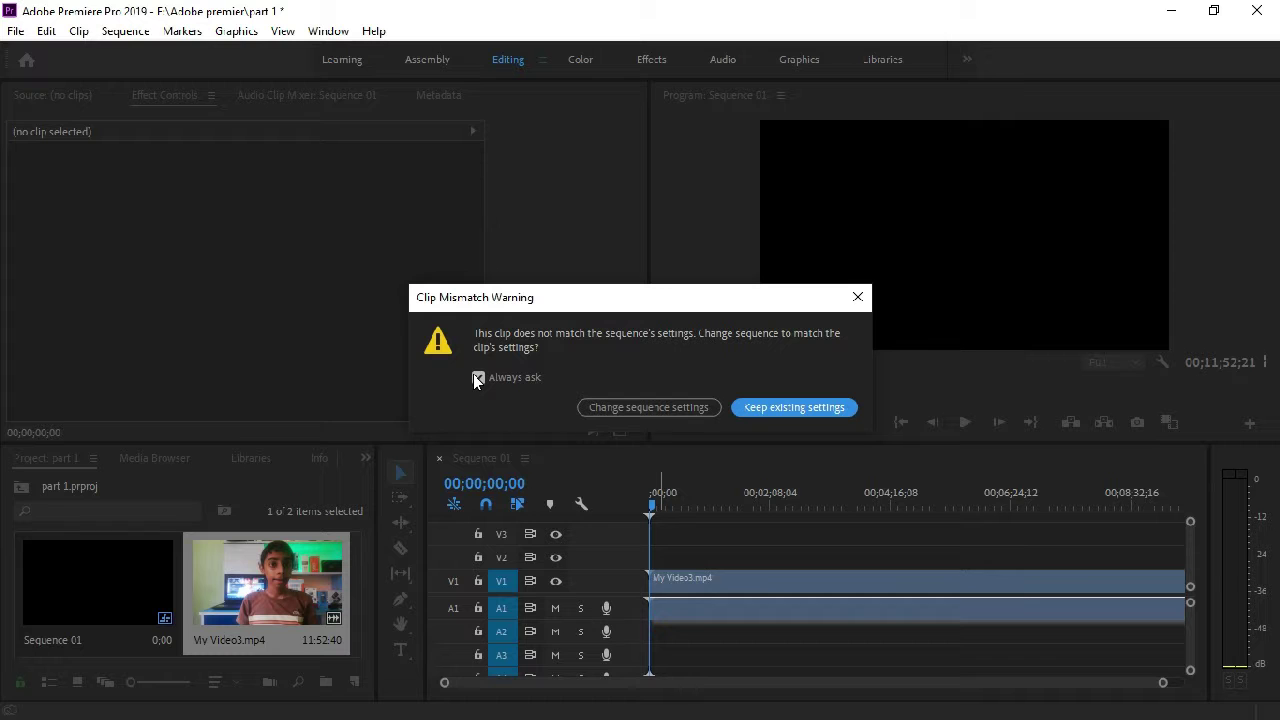
left_click(676, 408)
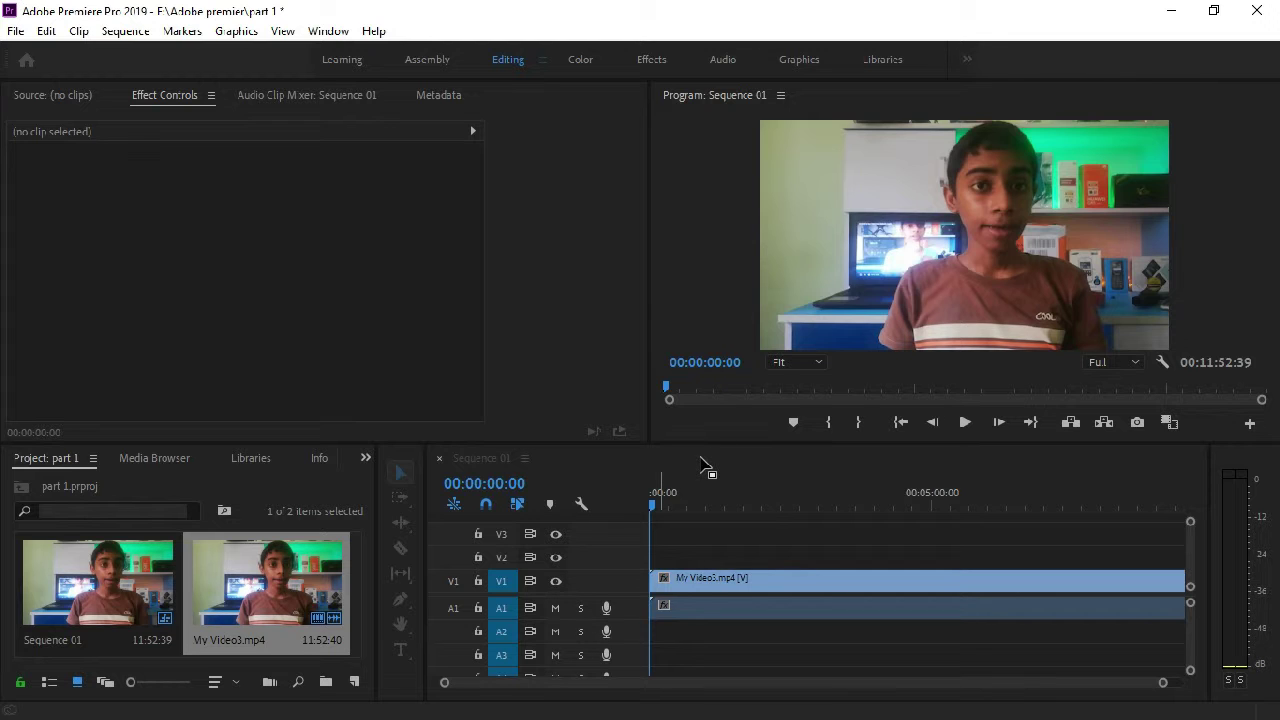
Mute the computer's sound and move the playhead to 00:00:02:00 near the start of the sequence
key("XF86AudioMute")
left_click(653, 506)
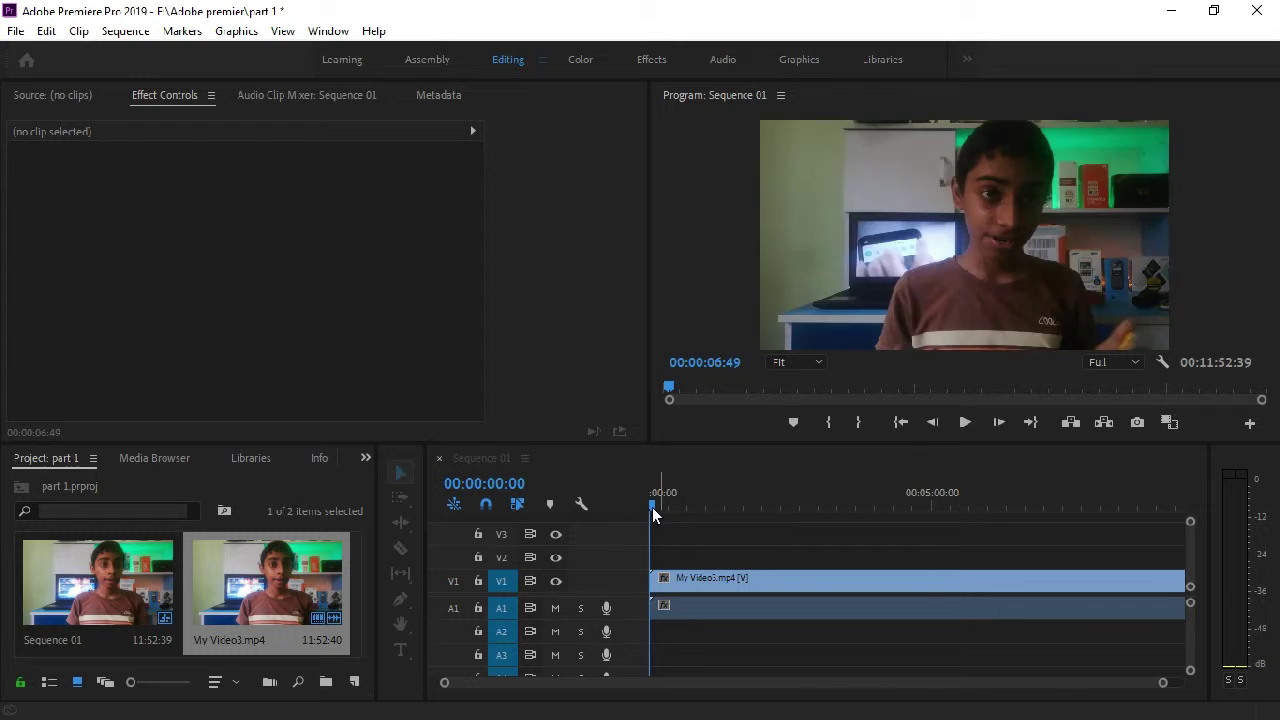
left_click(652, 507)
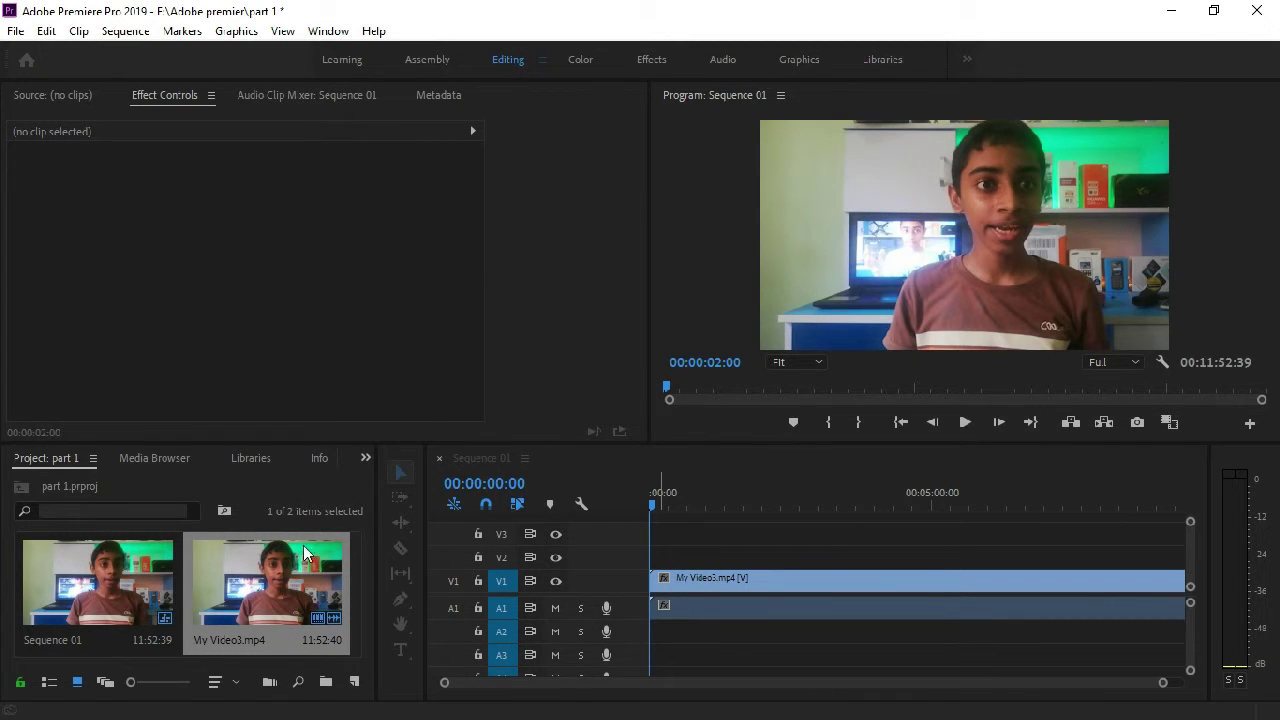
left_click(364, 457)
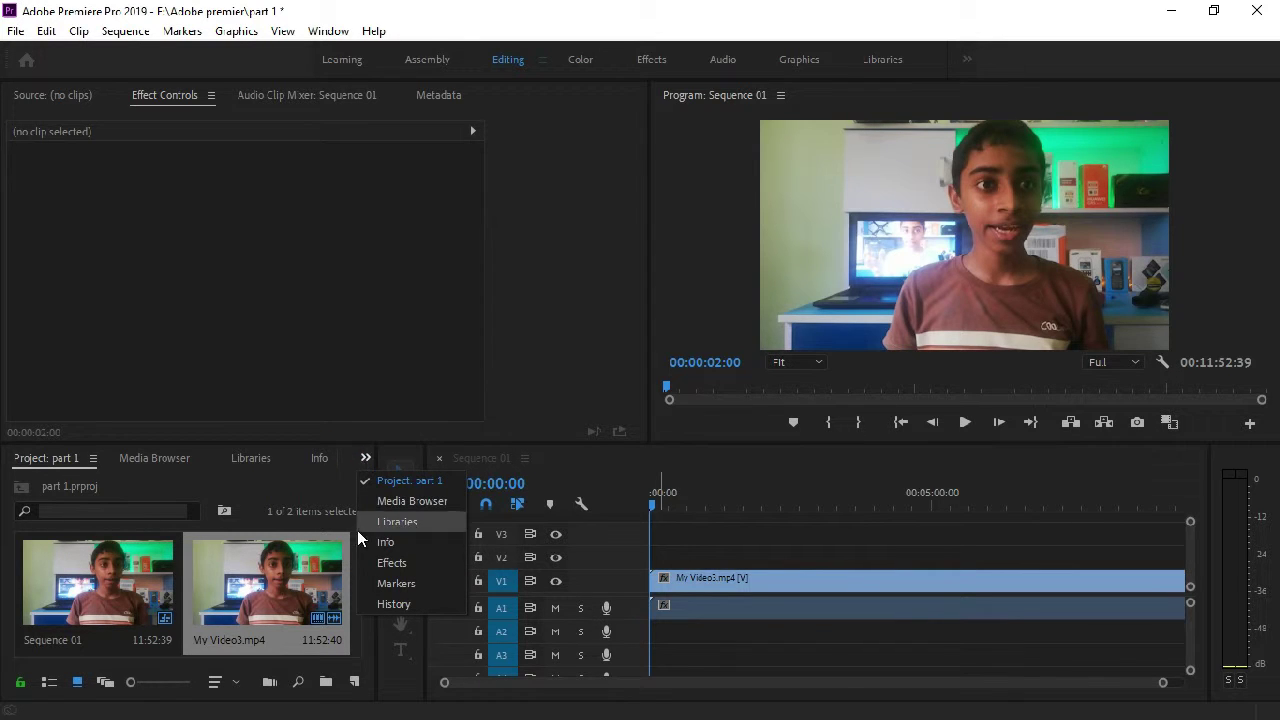
left_click(356, 457)
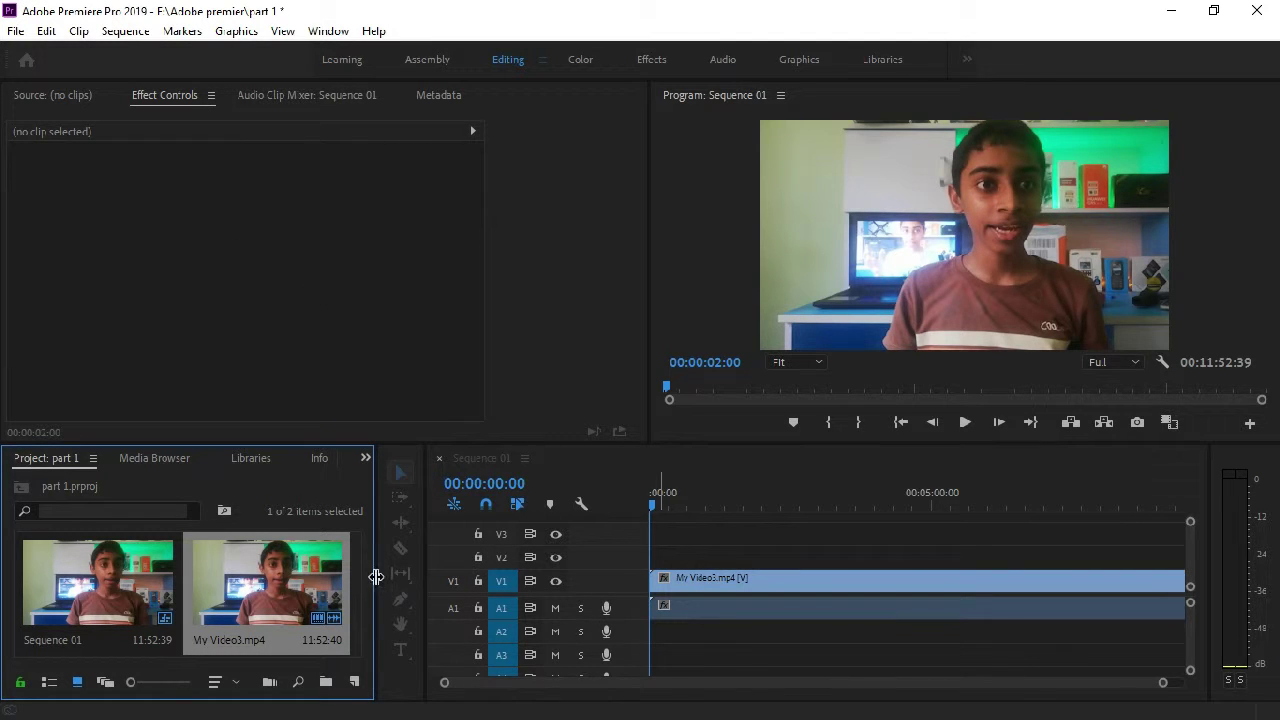
Narrow the project area and keep the tools in a single column so the timeline gets wider
left_click_drag(376, 577, 345, 590)
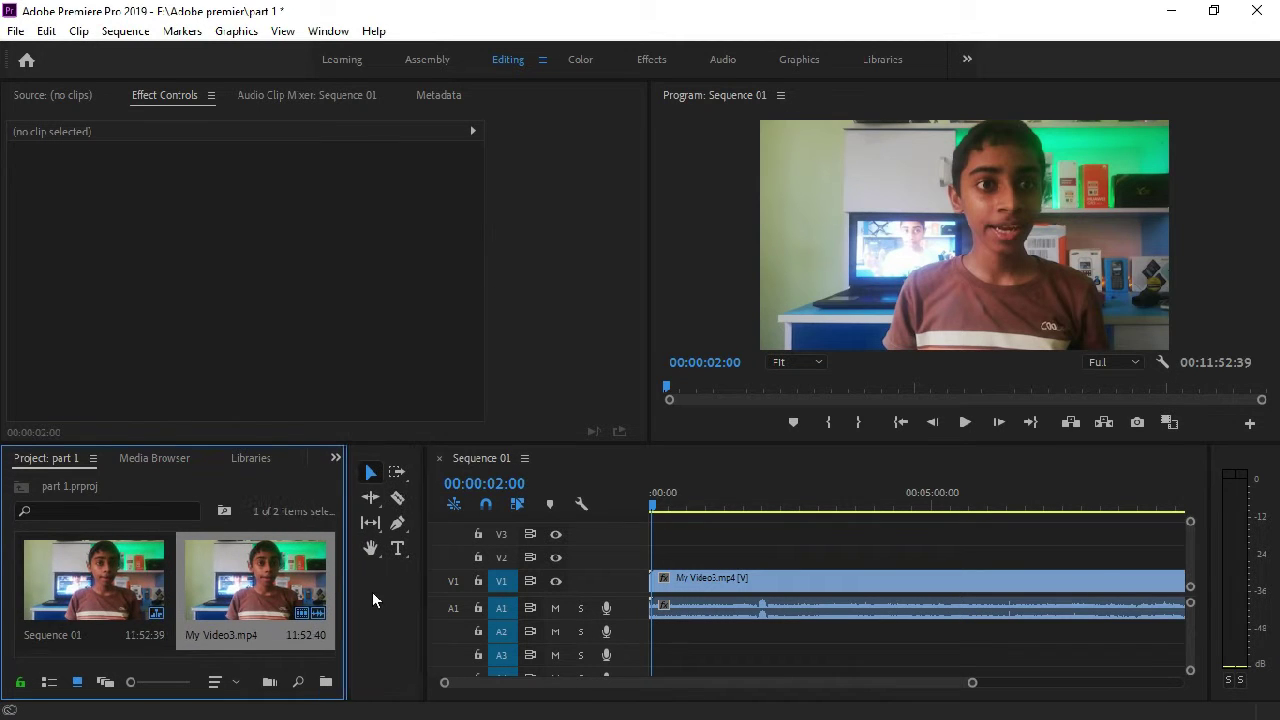
left_click(424, 580)
left_click_drag(424, 580, 406, 581)
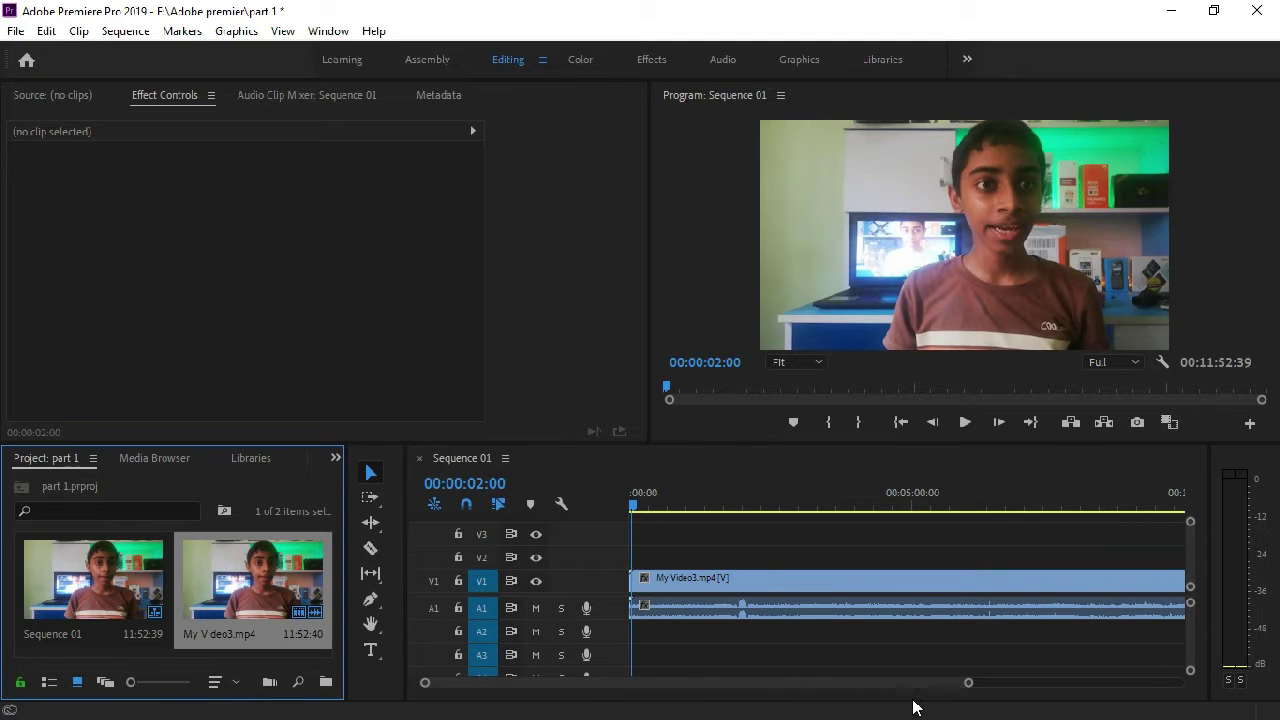
Zoom the timeline out to fit the whole clip and reduce the height of the audio tracks
left_click(966, 683)
mouse_move(966, 683)
left_mouse_down()
mouse_move(949, 686)
mouse_move(1162, 688)
left_mouse_up()
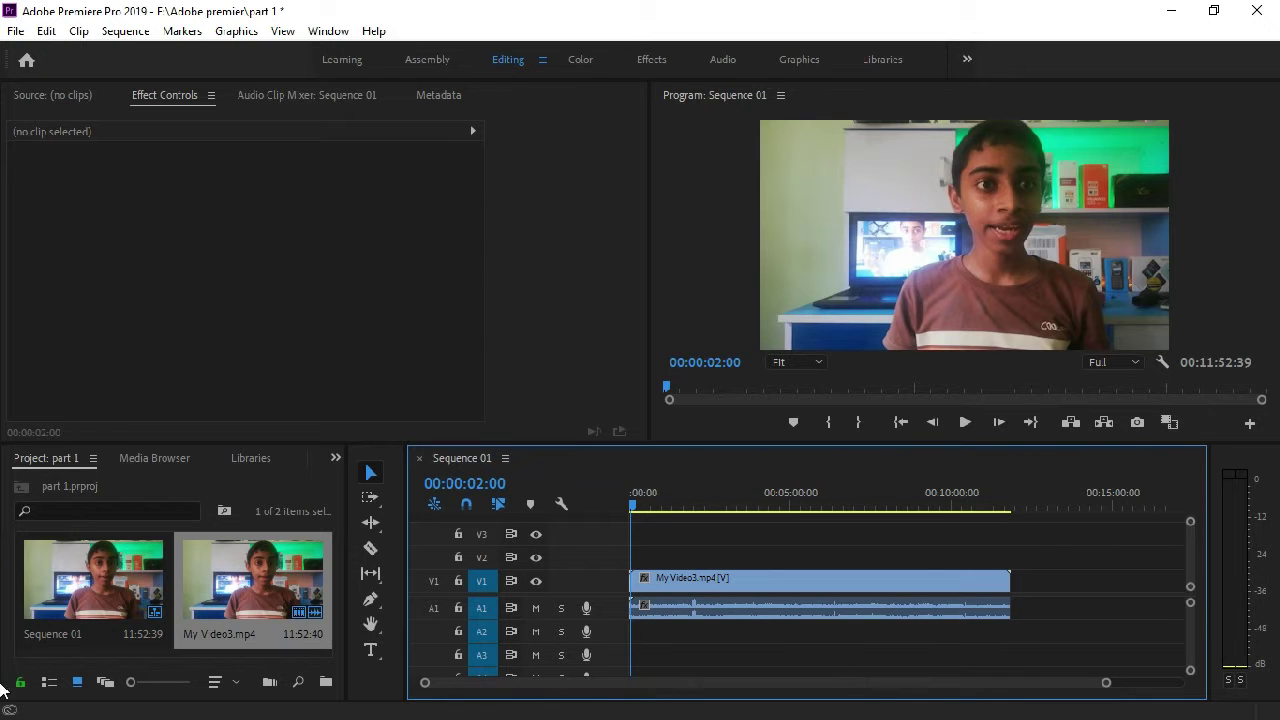
left_click_drag(1192, 606, 1192, 603)
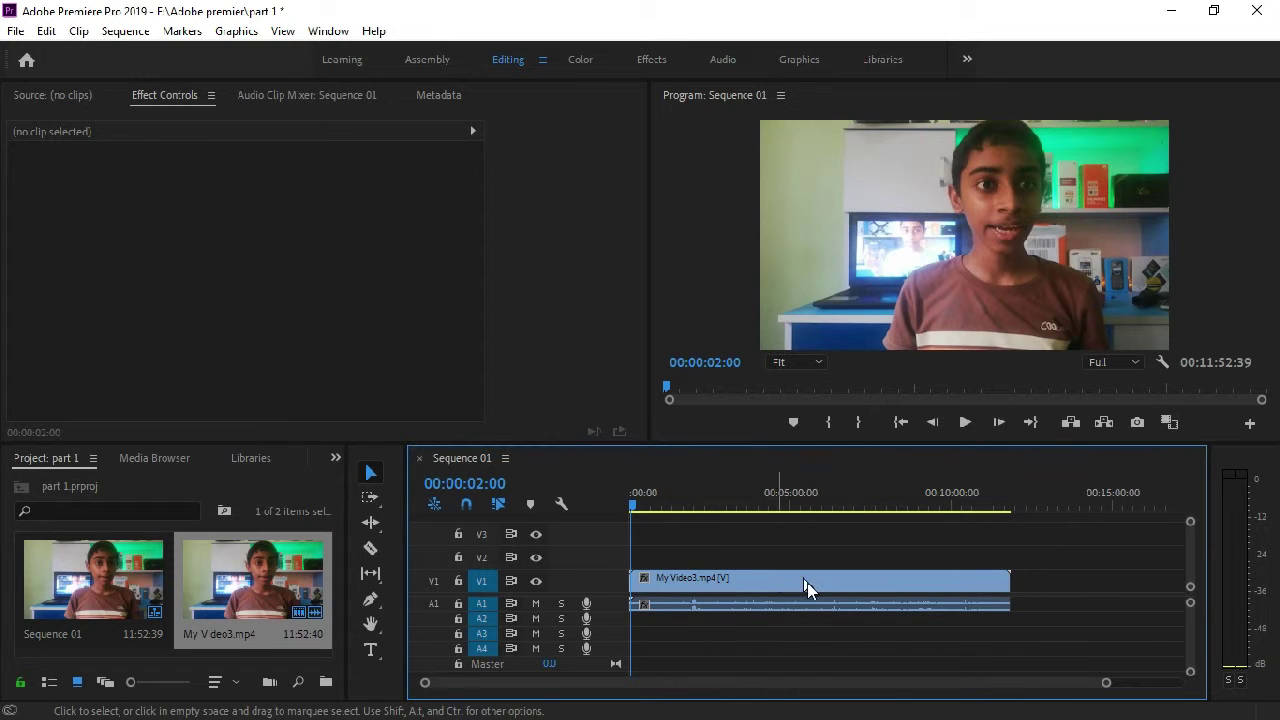
Select the My Video3.mp4 clip and move the playhead through the sequence to 00:07:01:06
left_click(832, 580)
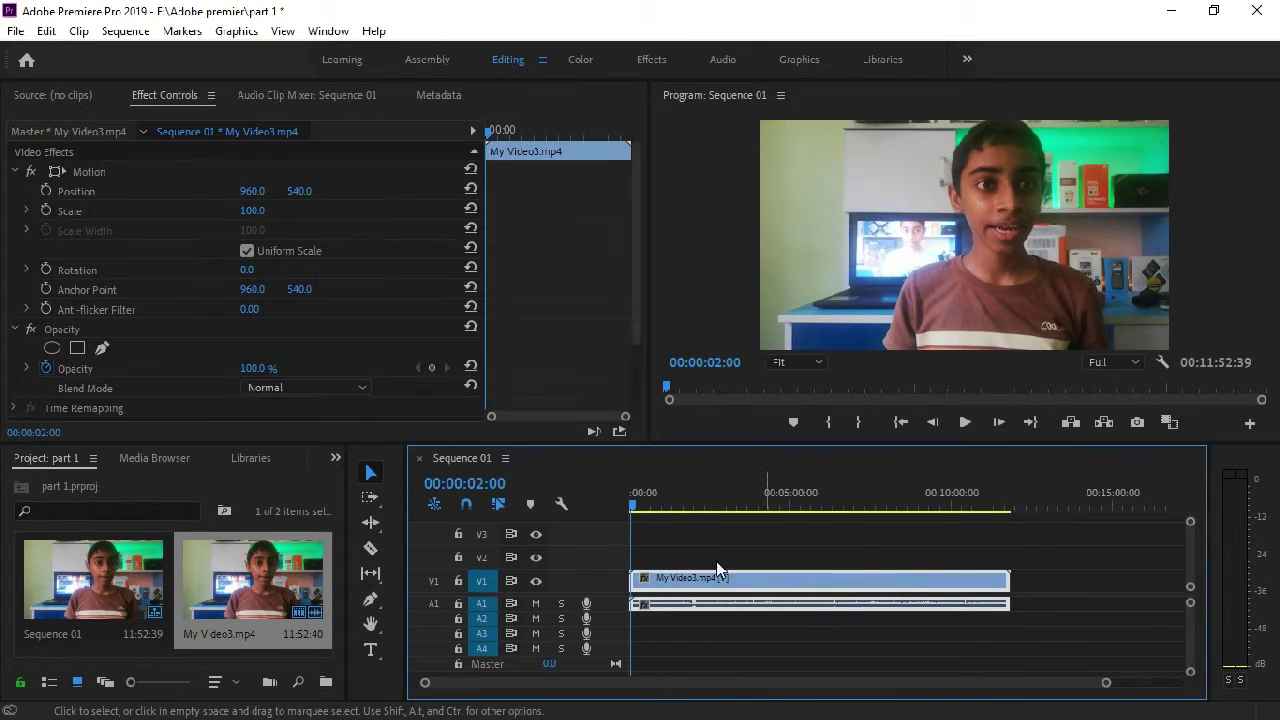
left_click_drag(633, 508, 868, 540)
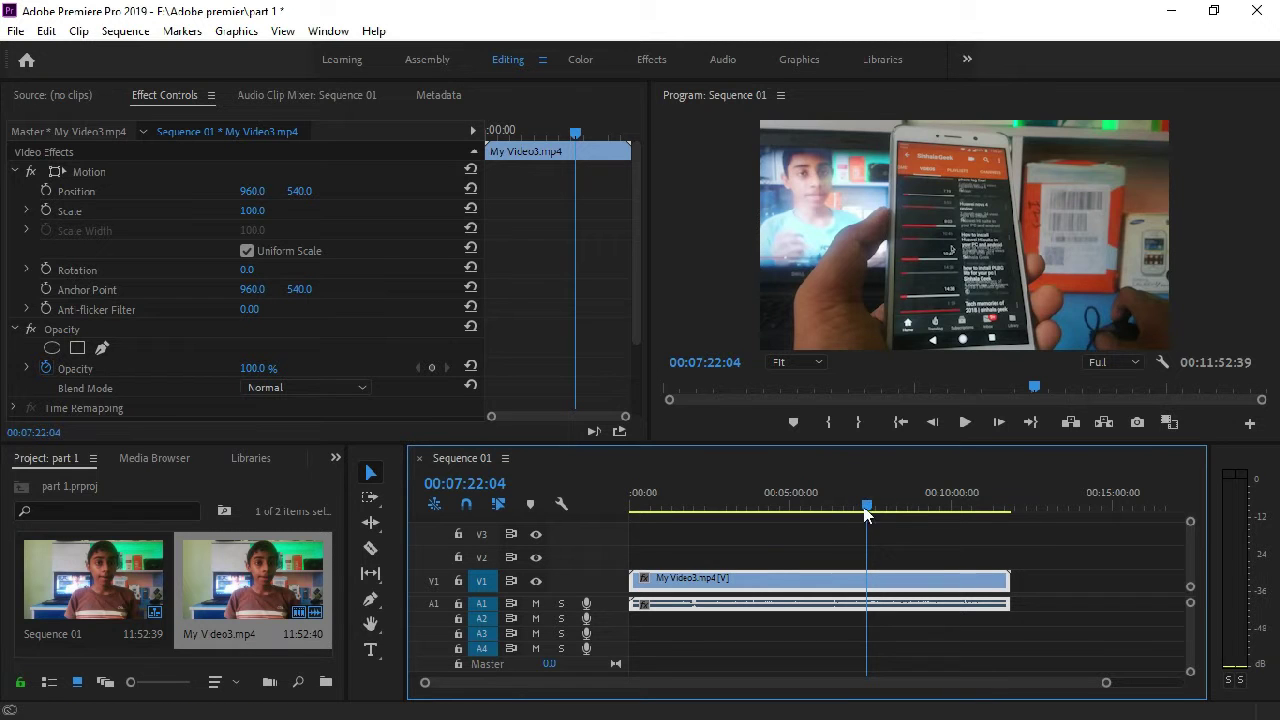
left_click_drag(866, 504, 855, 505)
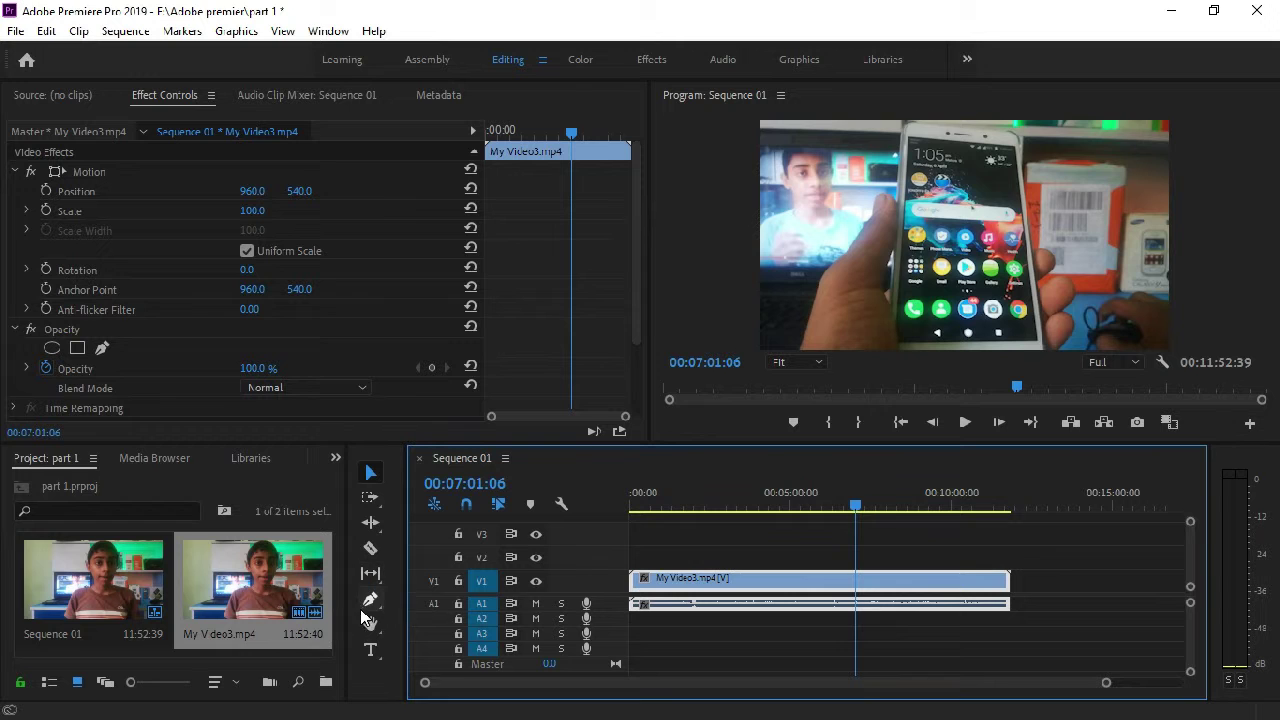
Look through the Type, Hand, Zoom, Pen and Ripple Edit tools by activating them in turn
left_click(362, 652)
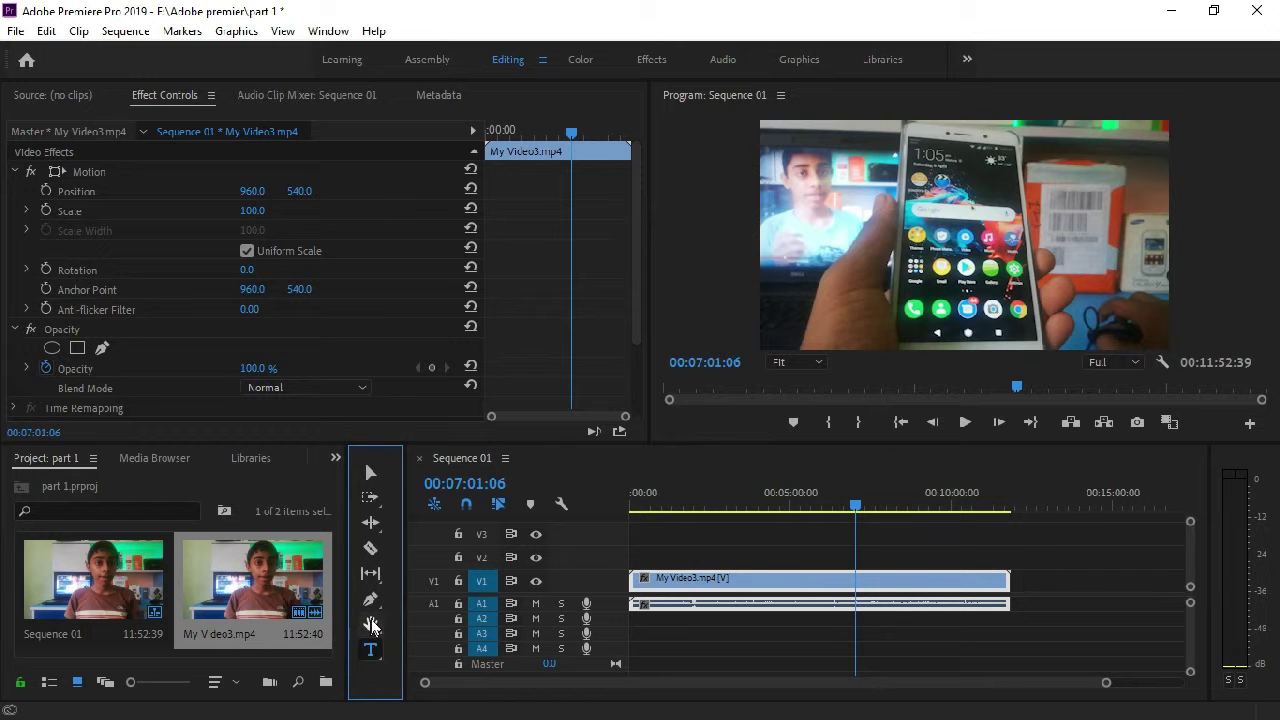
left_click(373, 625)
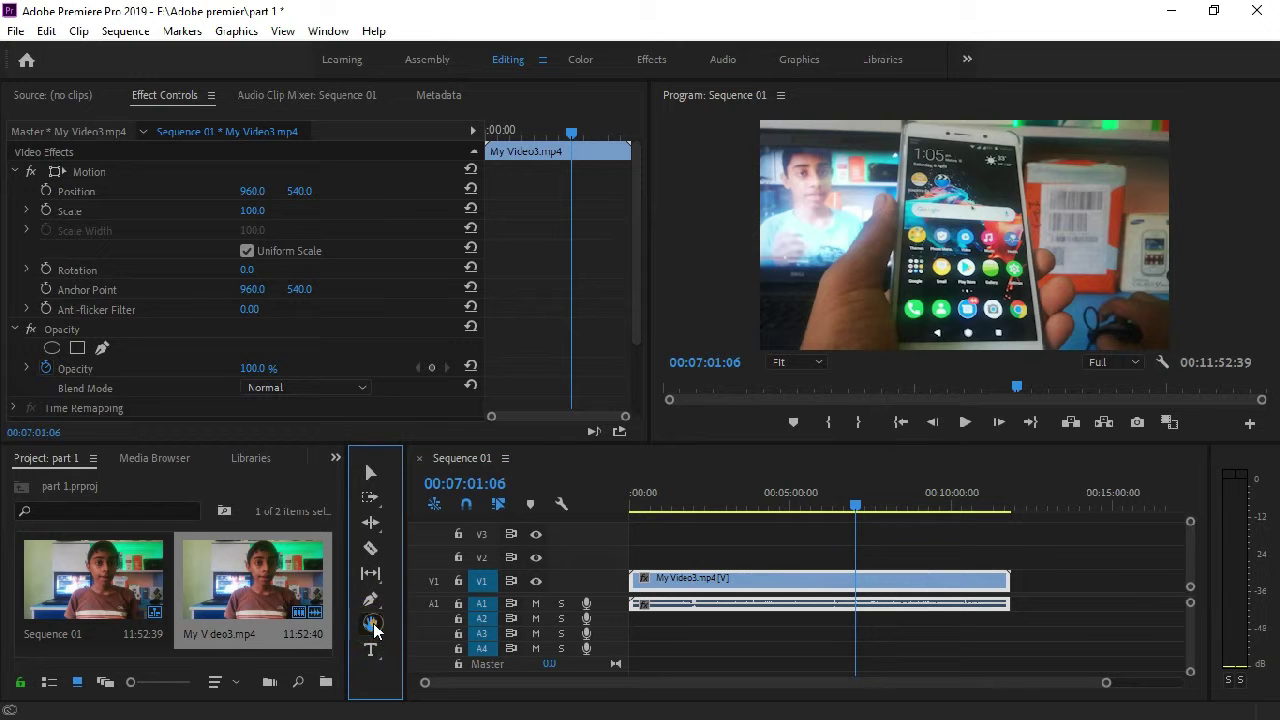
left_click(377, 627)
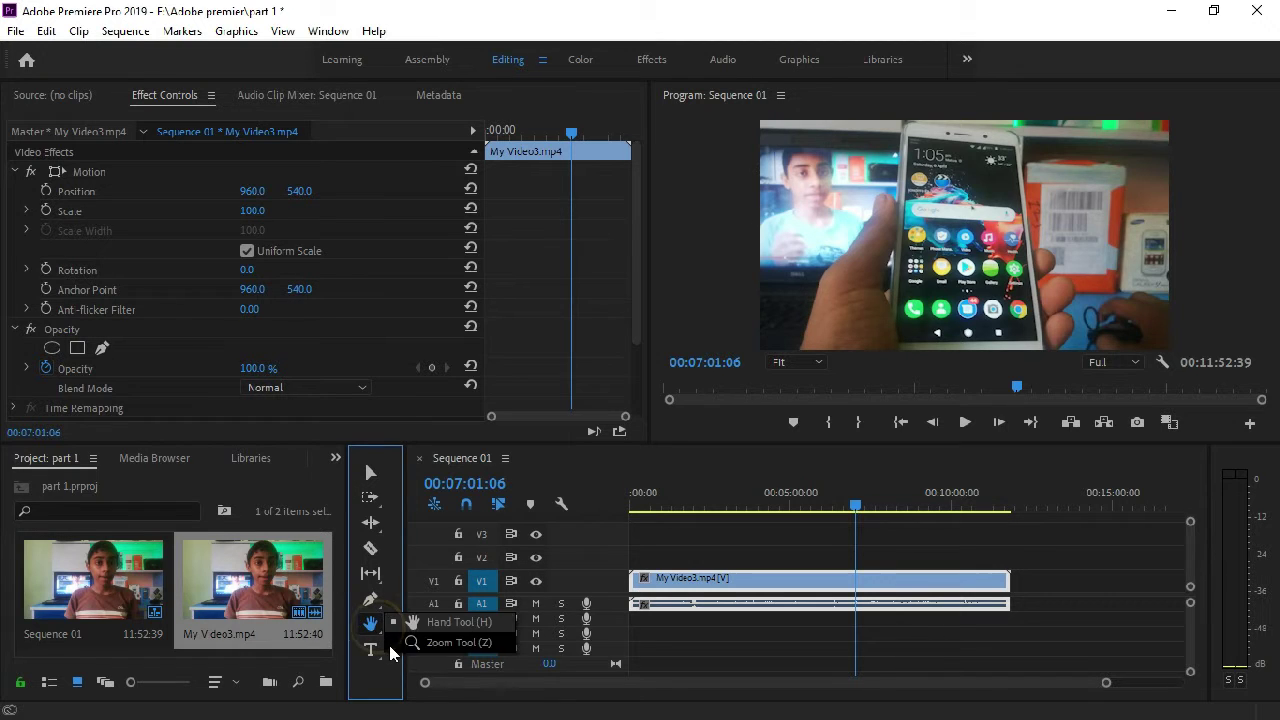
left_click(392, 645)
left_click(375, 627)
left_click(391, 645)
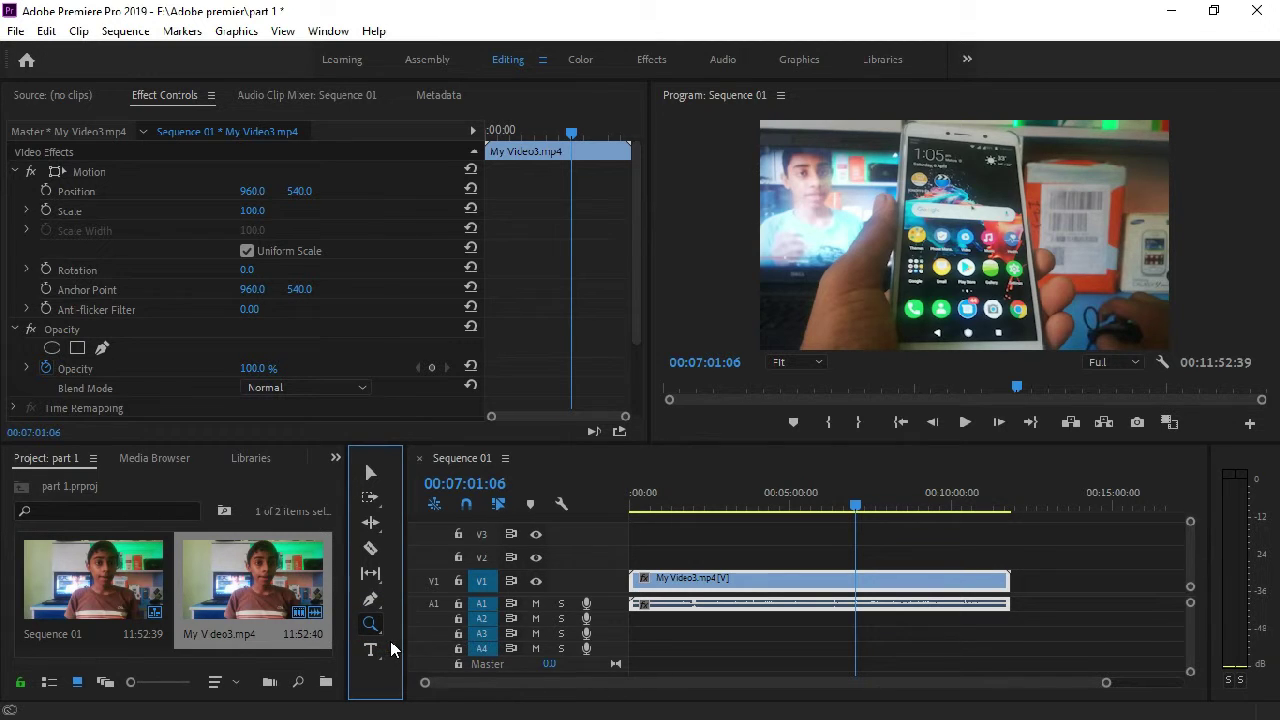
left_click(371, 598)
left_click(370, 526)
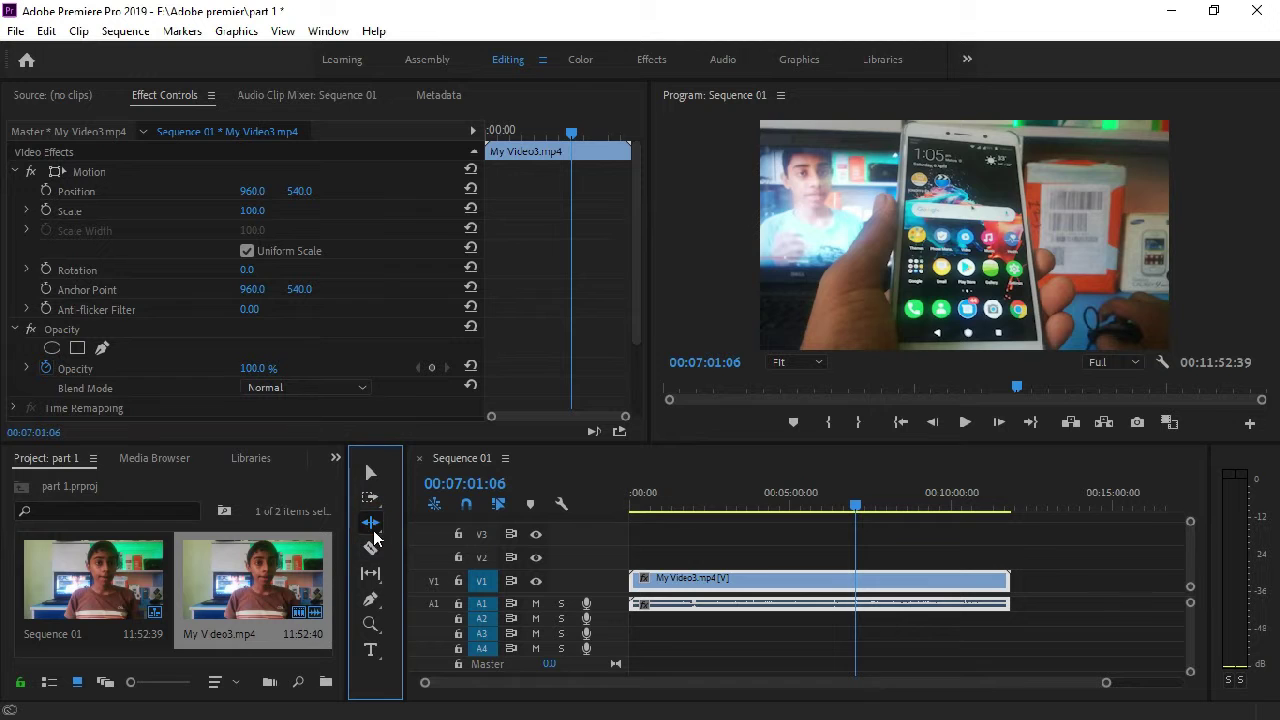
left_click(371, 527)
left_click(371, 524)
Split the My Video3.mp4 clip with the Razor tool at about 00:09:43:31
left_click(373, 553)
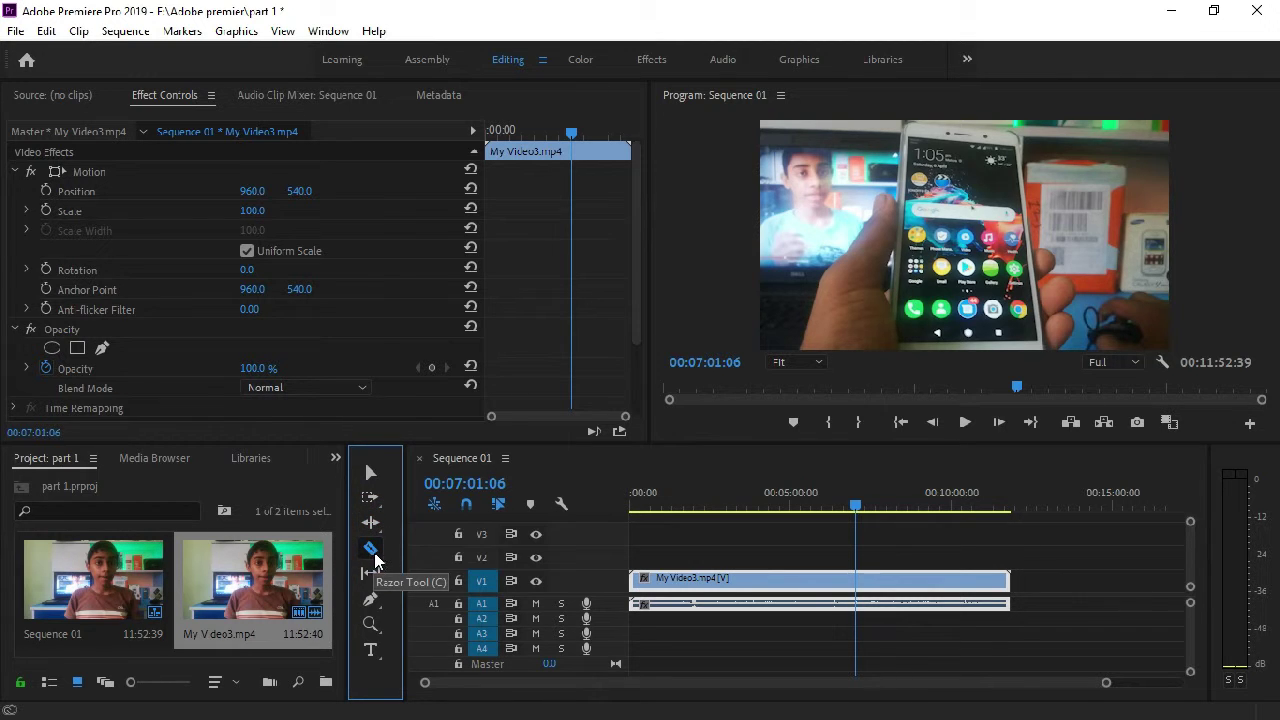
left_click(380, 537)
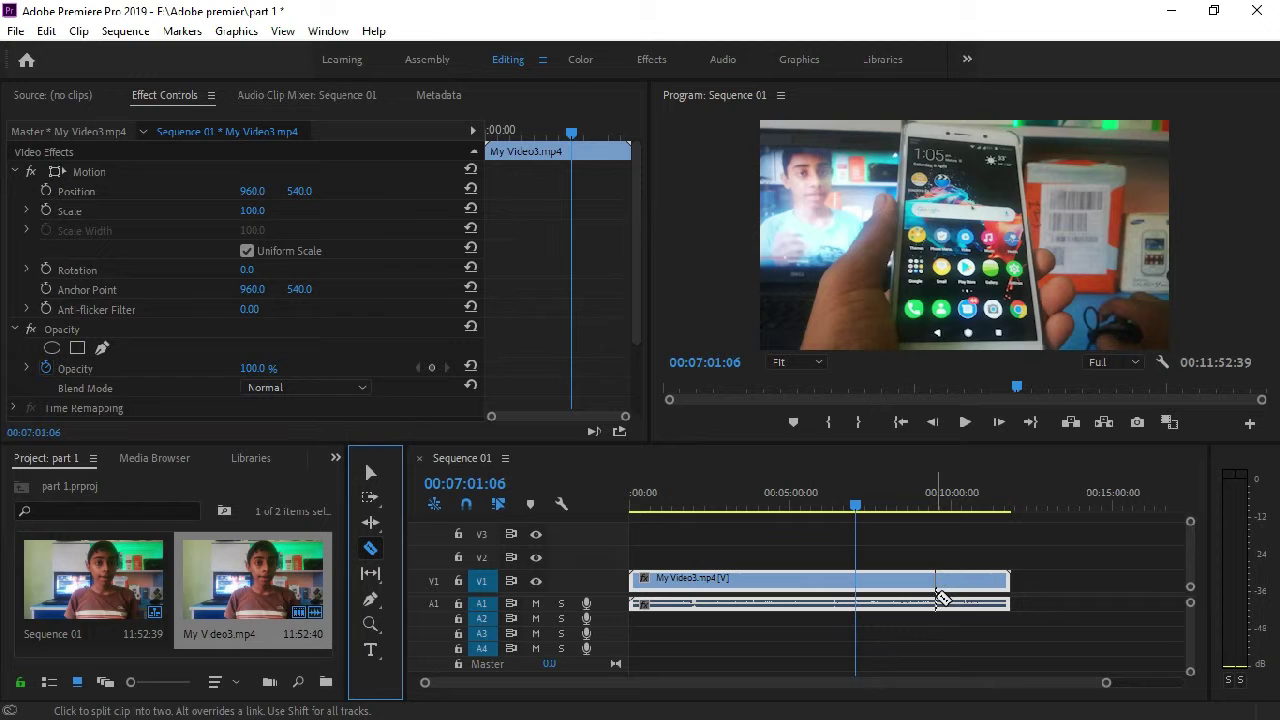
left_click(939, 598)
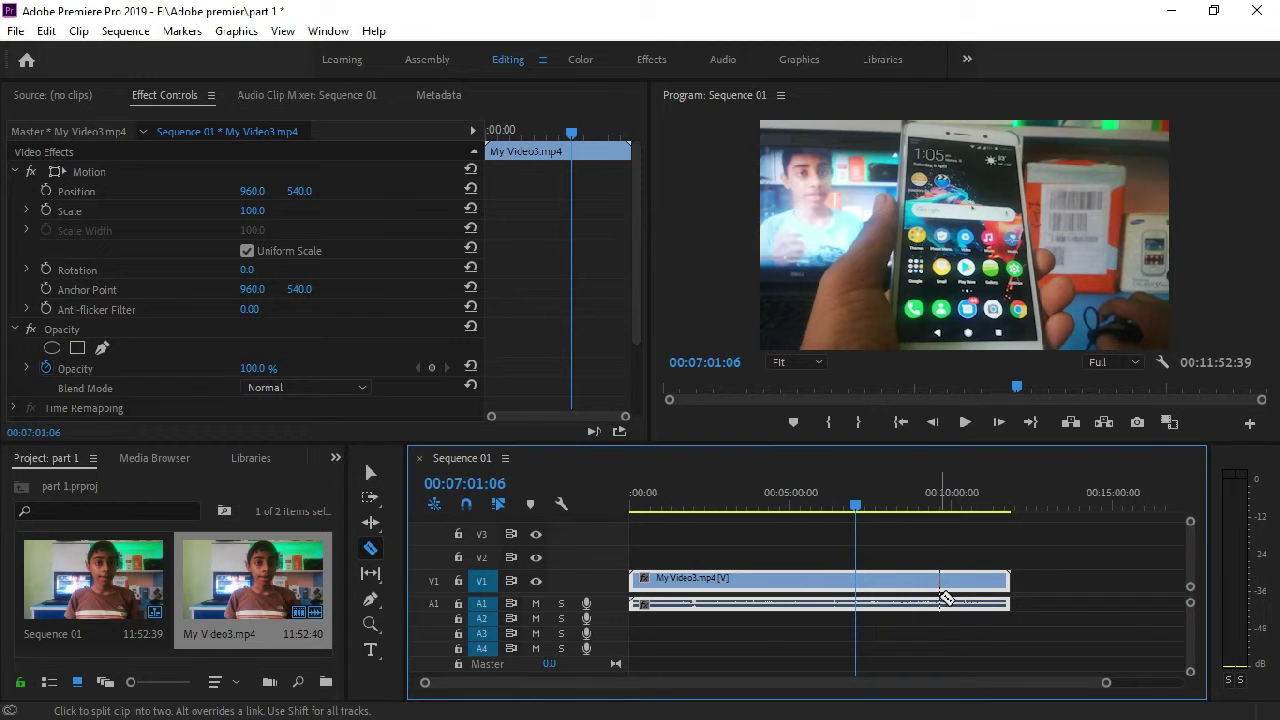
left_click(941, 600)
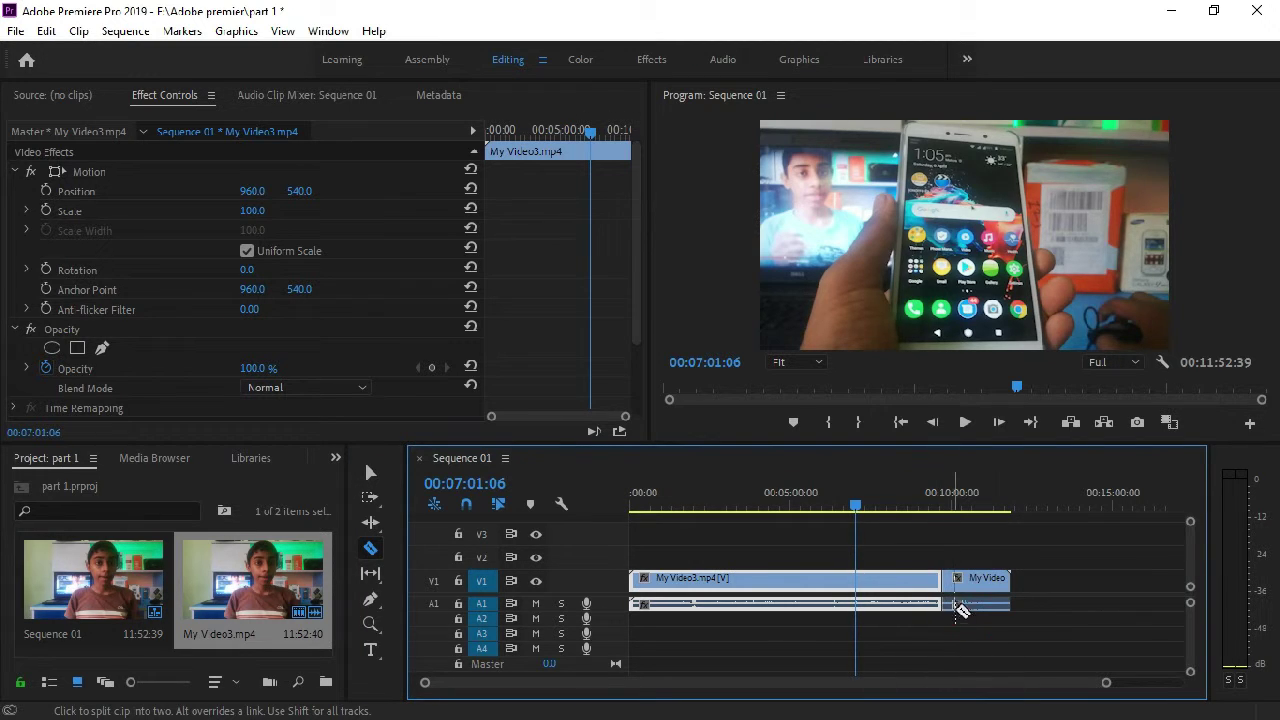
Pull the short end piece of the split clip away from the rest and delete it from the timeline
left_click(370, 472)
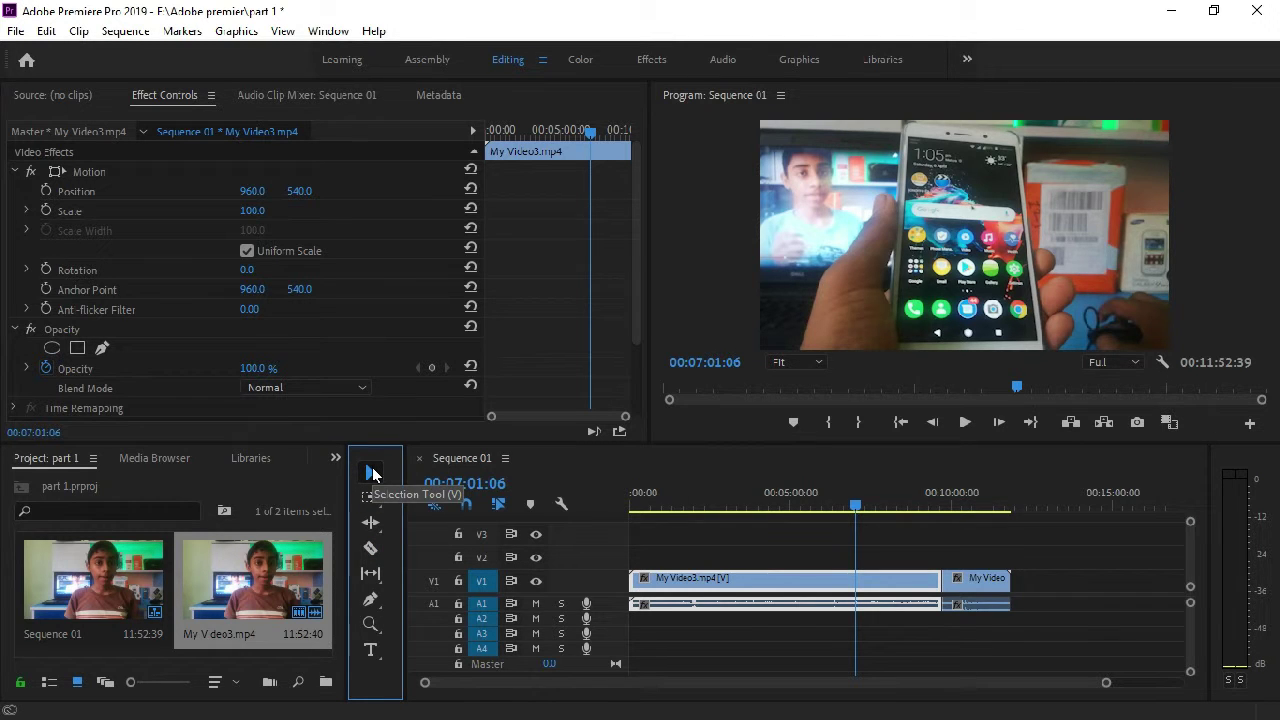
double_click(995, 580)
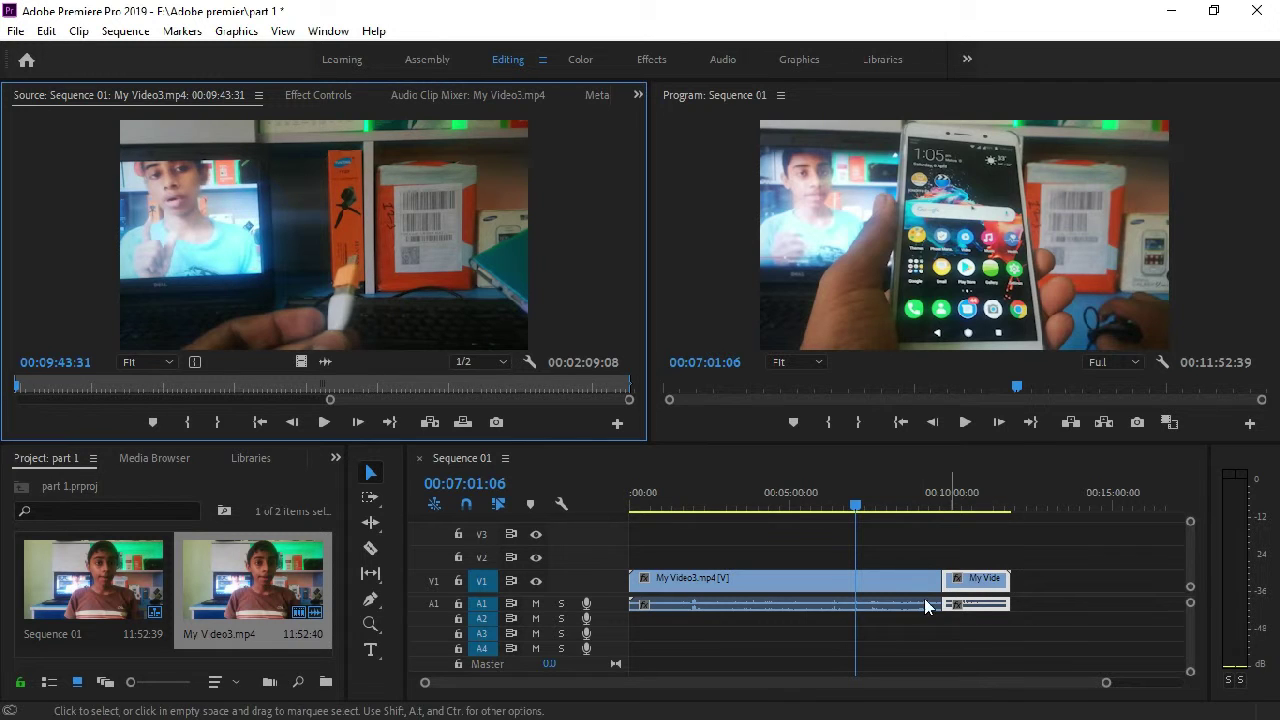
left_click_drag(978, 597, 1026, 596)
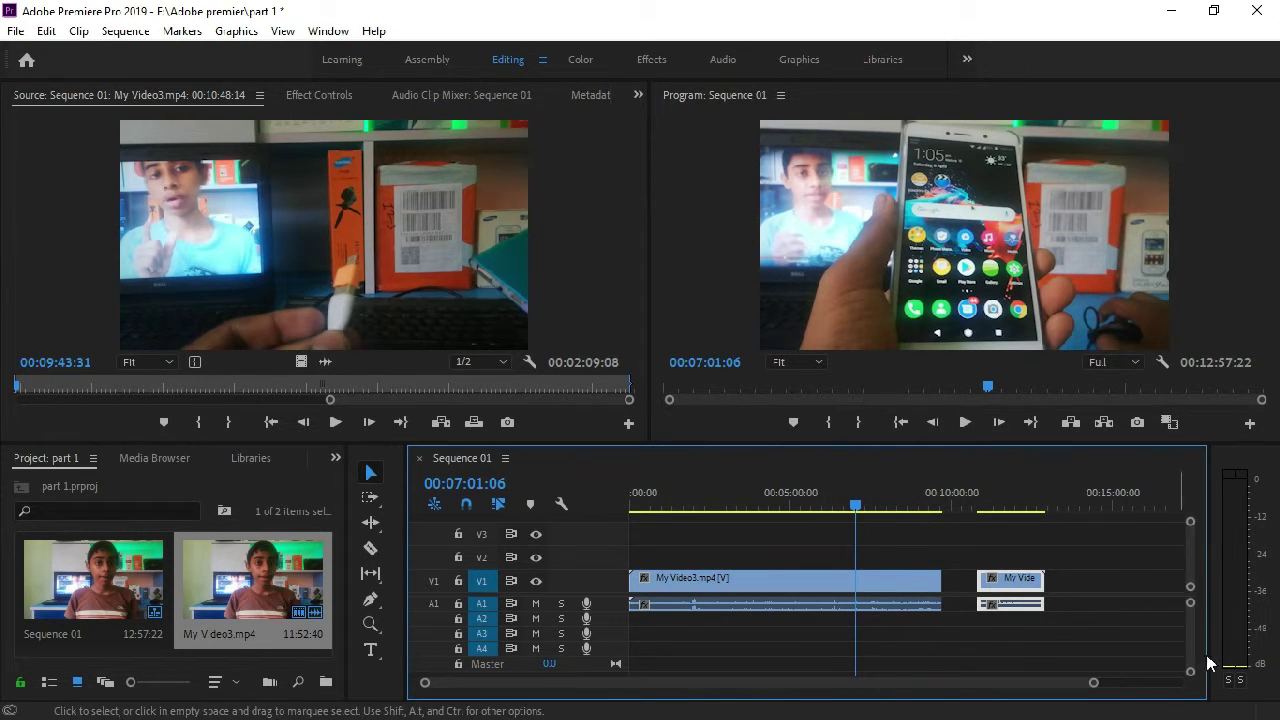
left_click(1023, 579)
key("Delete")
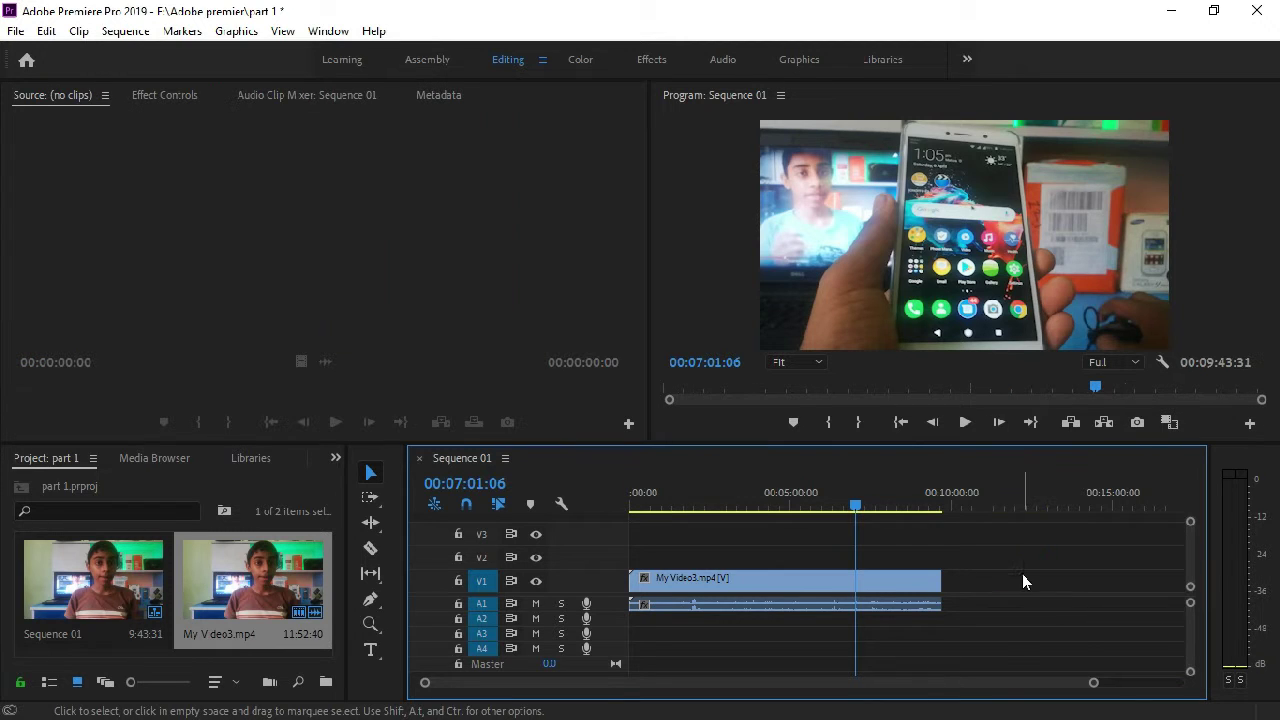
right_click(919, 578)
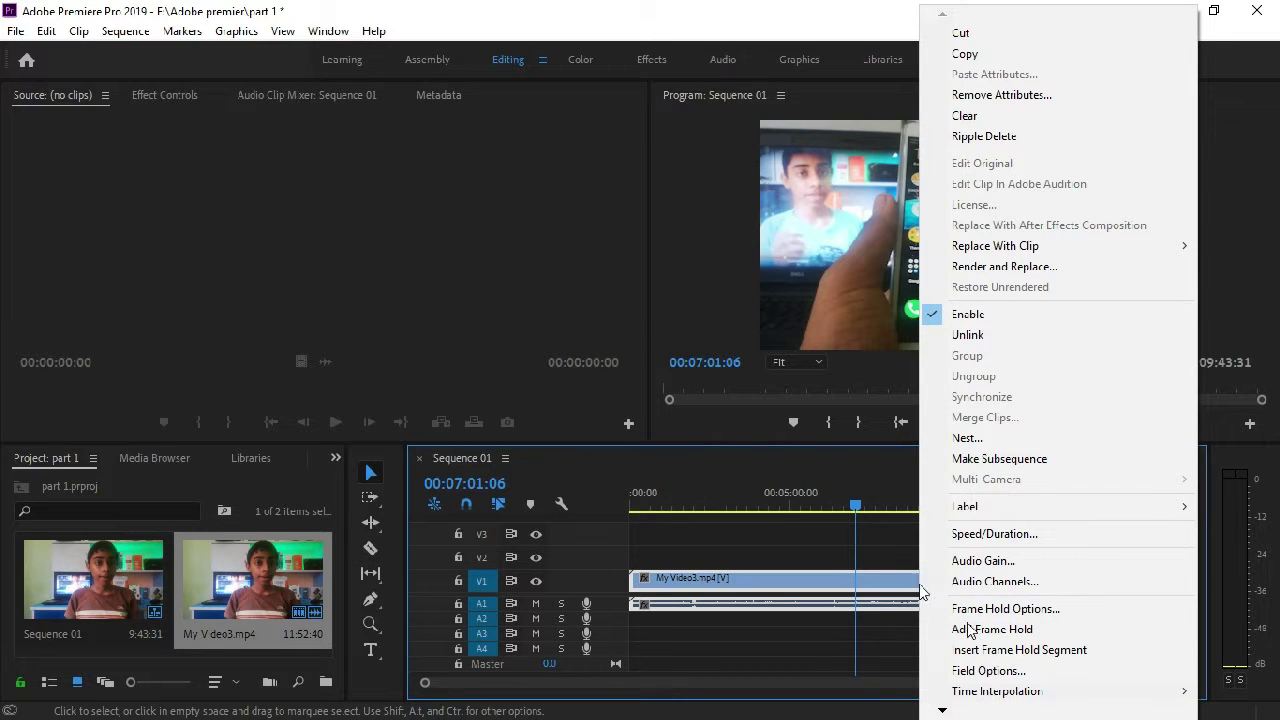
left_click(718, 444)
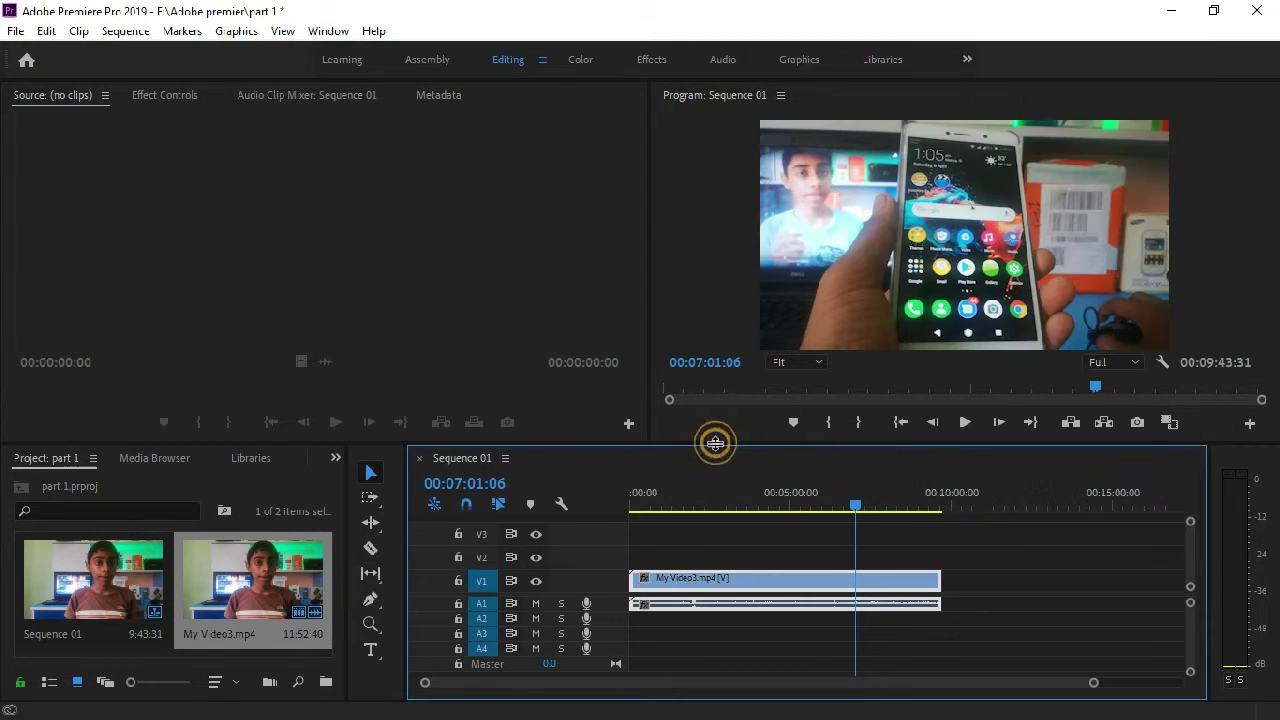
mouse_move(715, 443)
left_mouse_down()
mouse_move(790, 451)
mouse_move(760, 465)
mouse_move(715, 441)
left_mouse_up()
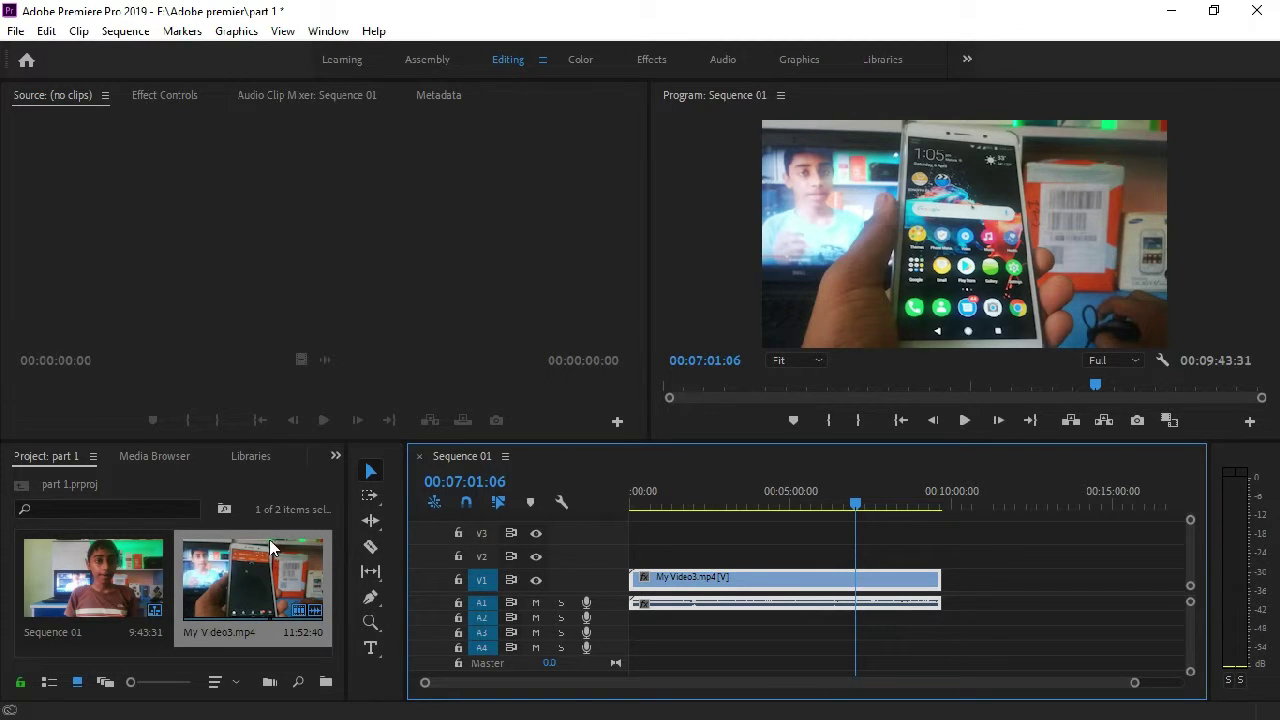
Show the Effects library and the Effect Controls
left_click(336, 457)
left_click(336, 567)
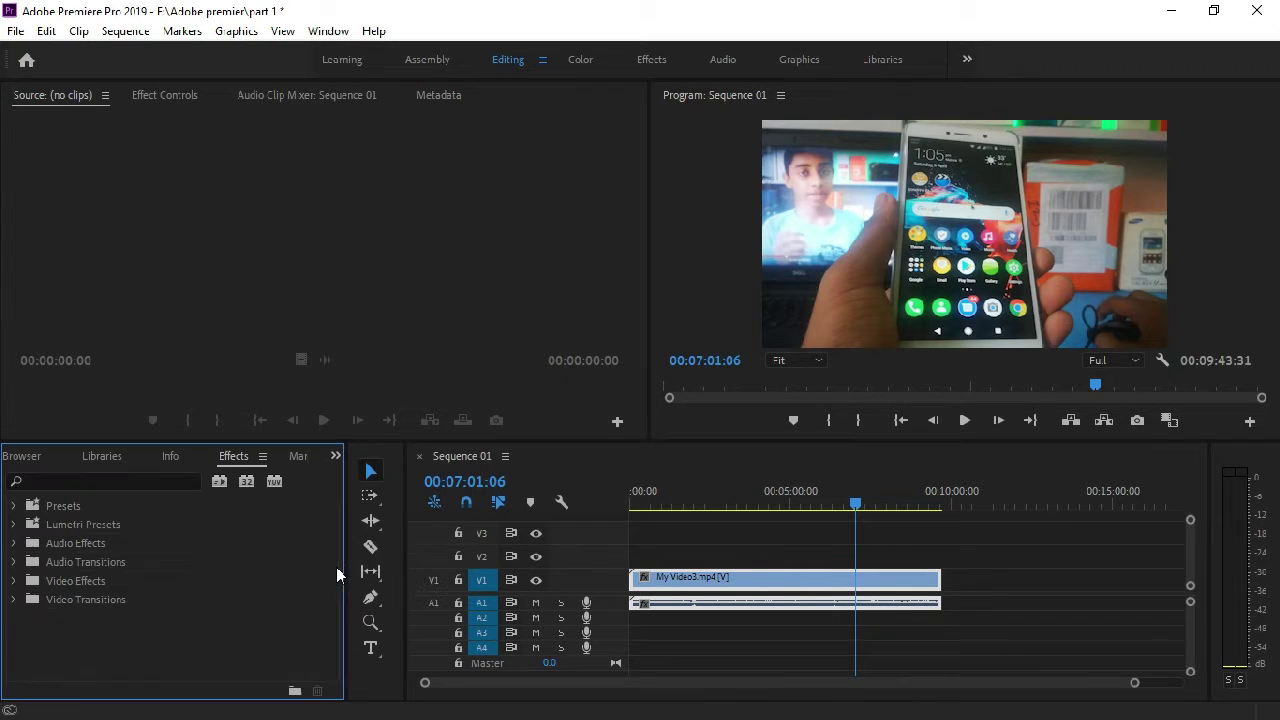
left_click(170, 95)
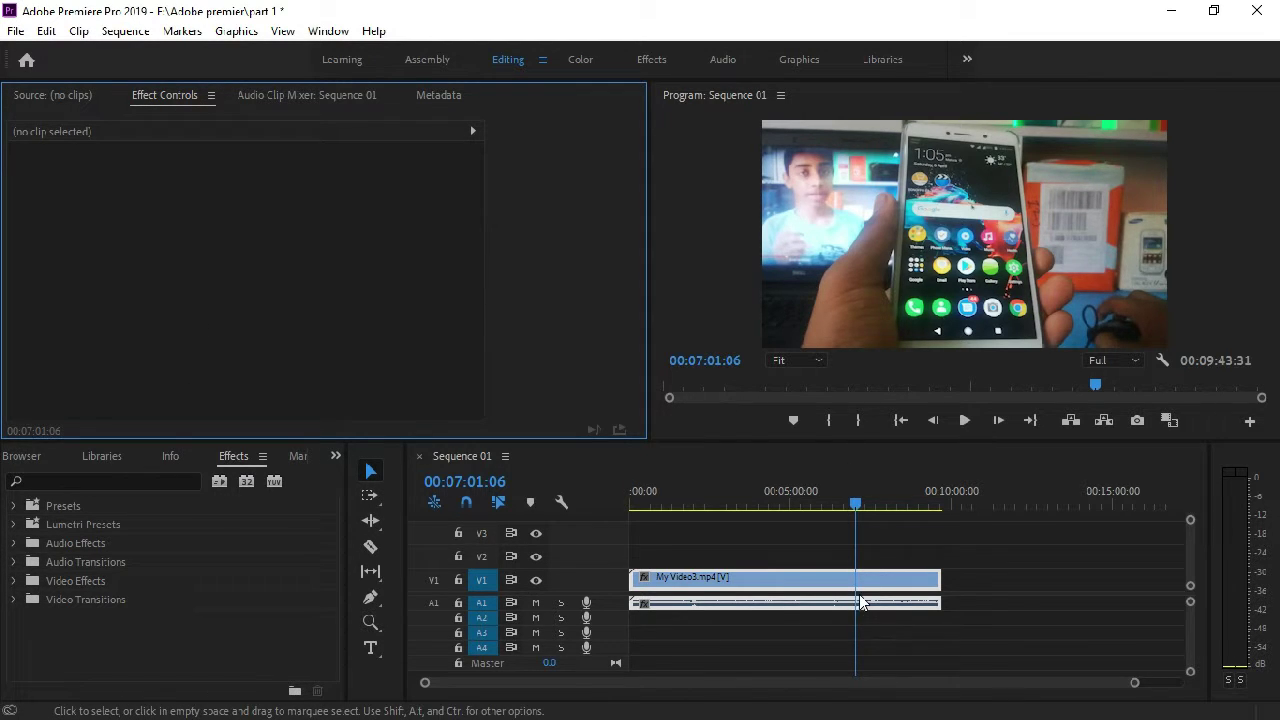
Move the playhead to 00:04:20:18 and split the clip with the Razor tool shortly before the six-minute point, returning to the Selection tool
left_click_drag(855, 503, 769, 507)
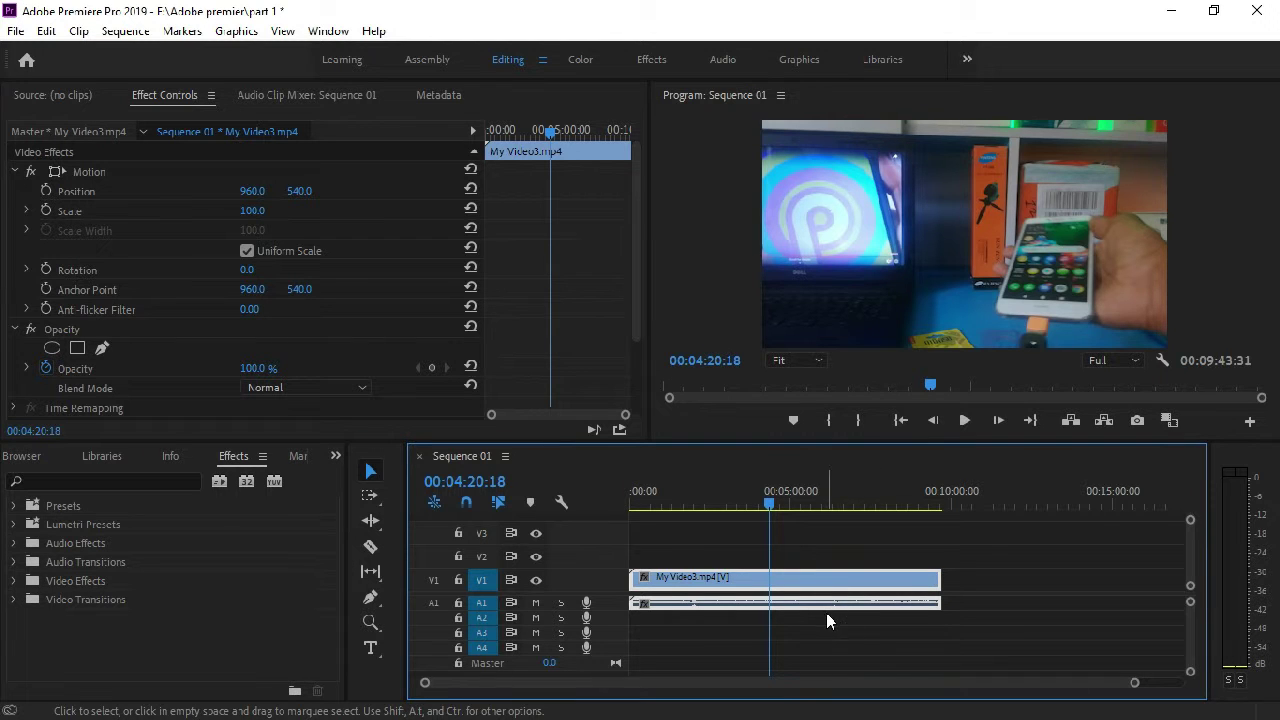
left_click(367, 548)
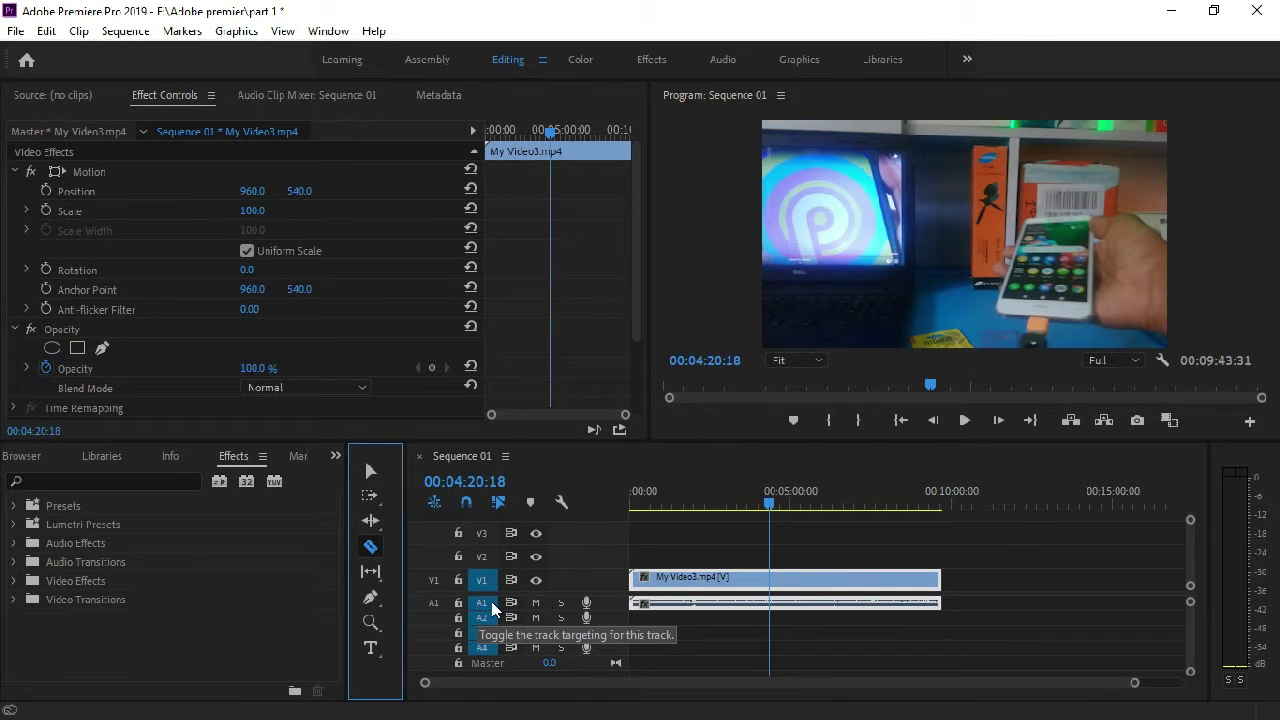
left_click(821, 590)
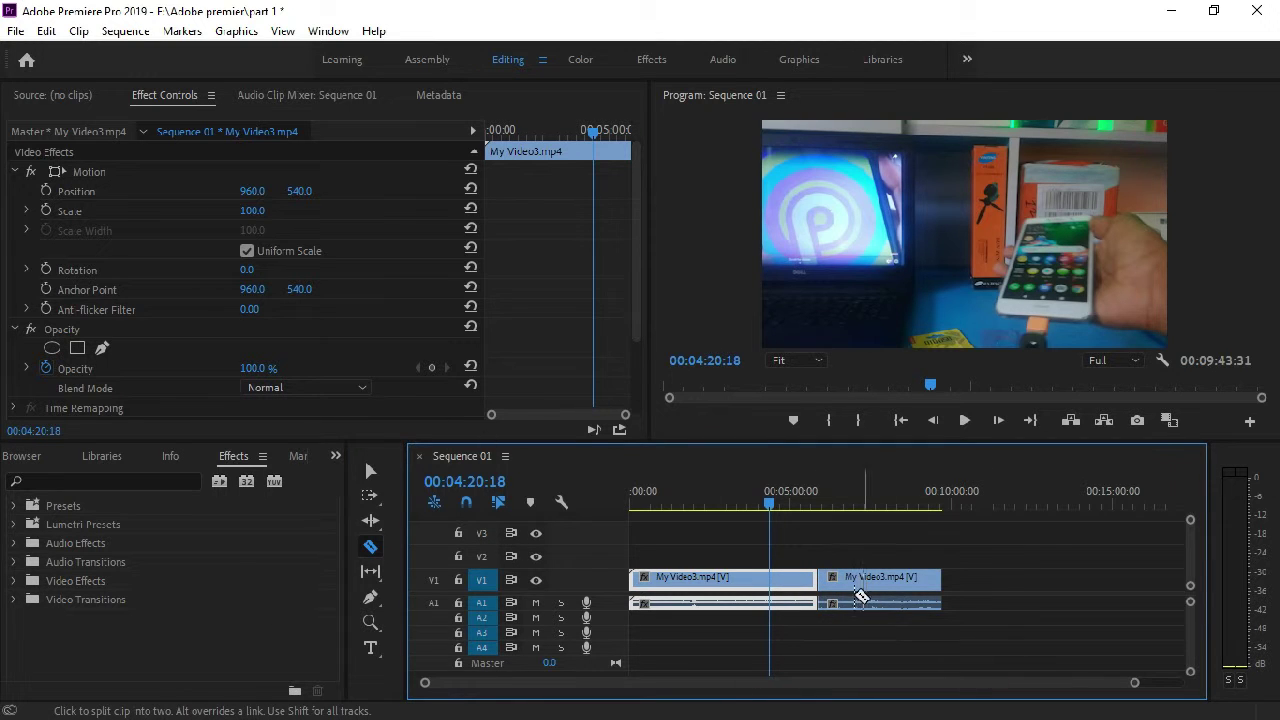
left_click(370, 471)
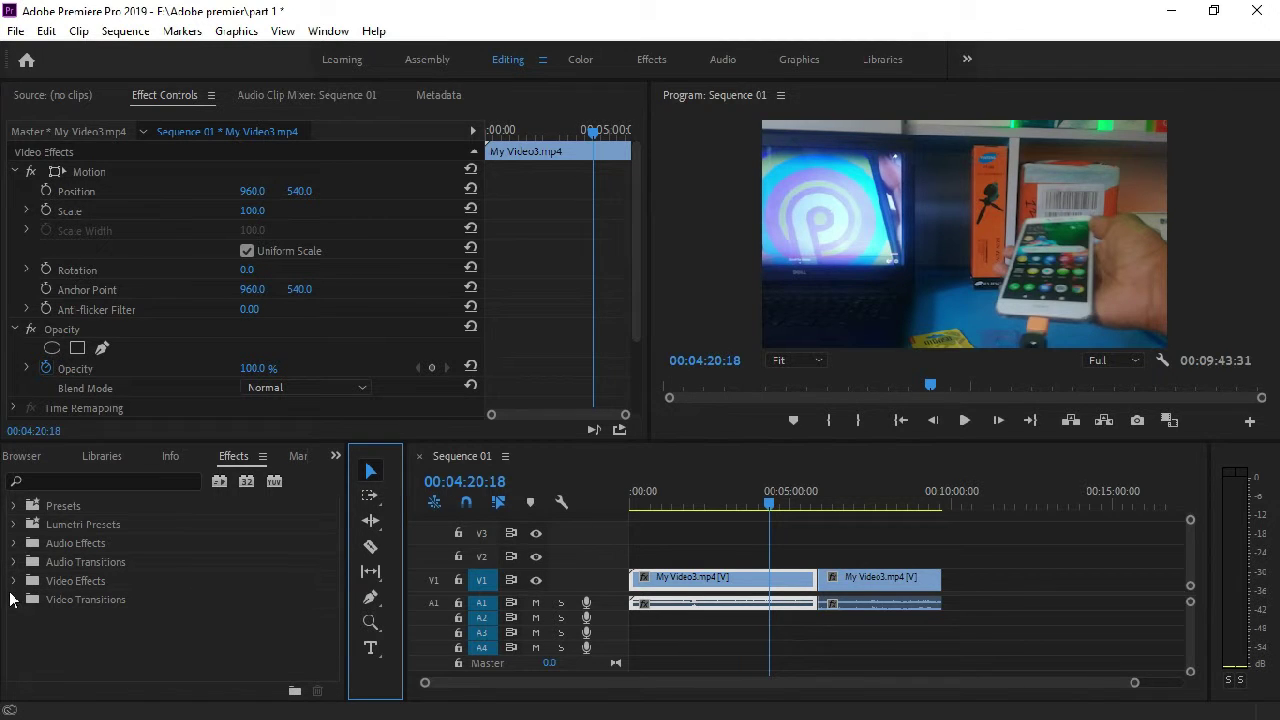
Apply the Dip to White transition from the Dissolve group to the cut between the two clips on V1
left_click(13, 599)
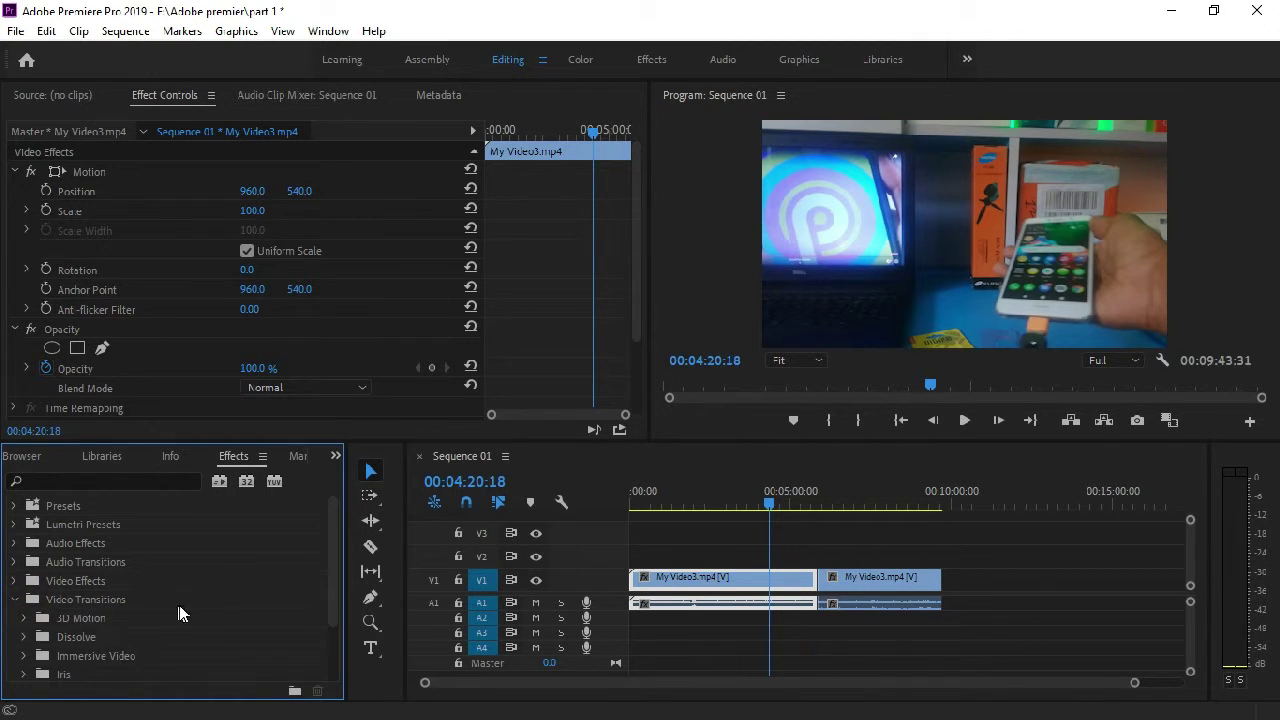
scroll(180, 620, "down", 2)
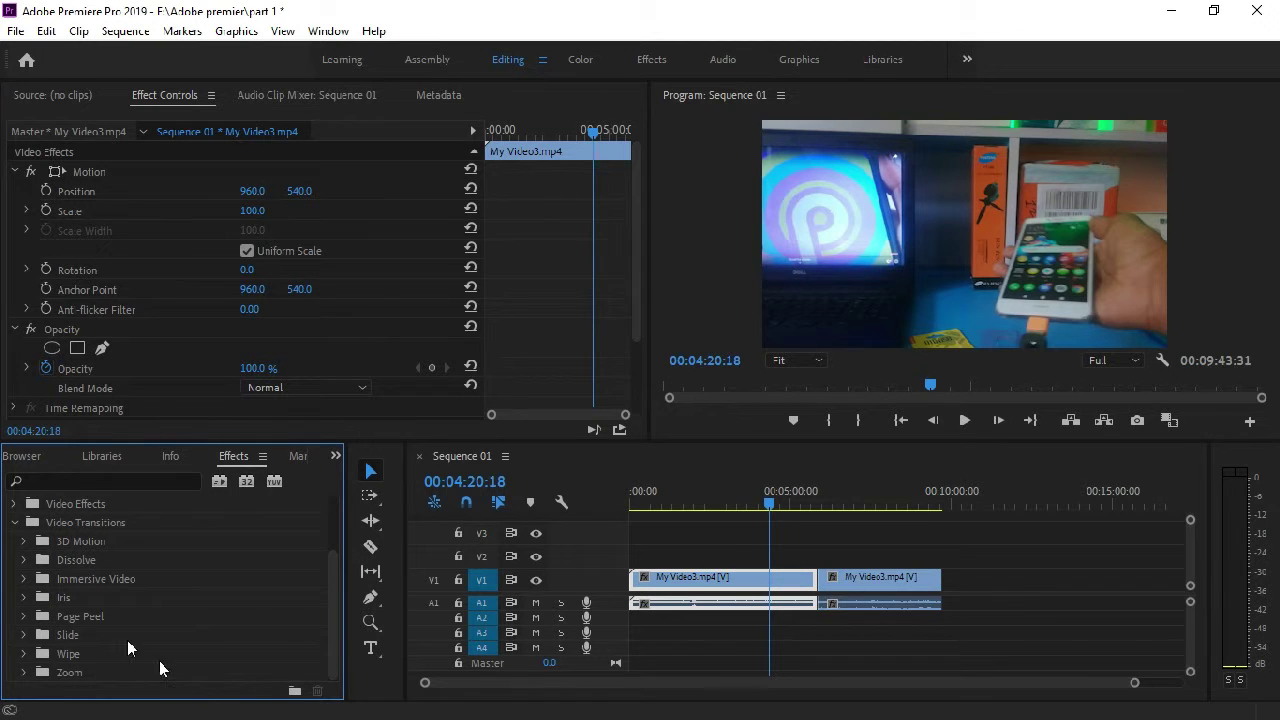
left_click(23, 561)
scroll(189, 618, "down", 2)
scroll(180, 615, "up", 1)
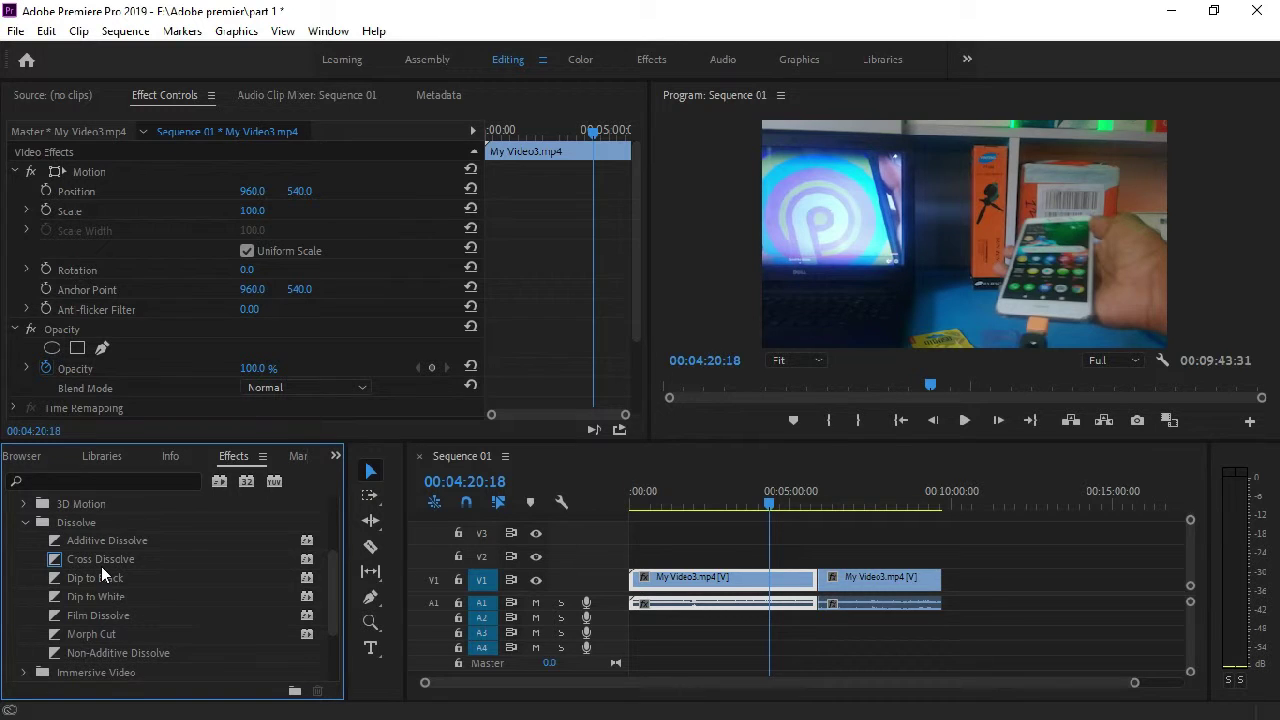
scroll(101, 566, "up", 1)
scroll(102, 570, "down", 2)
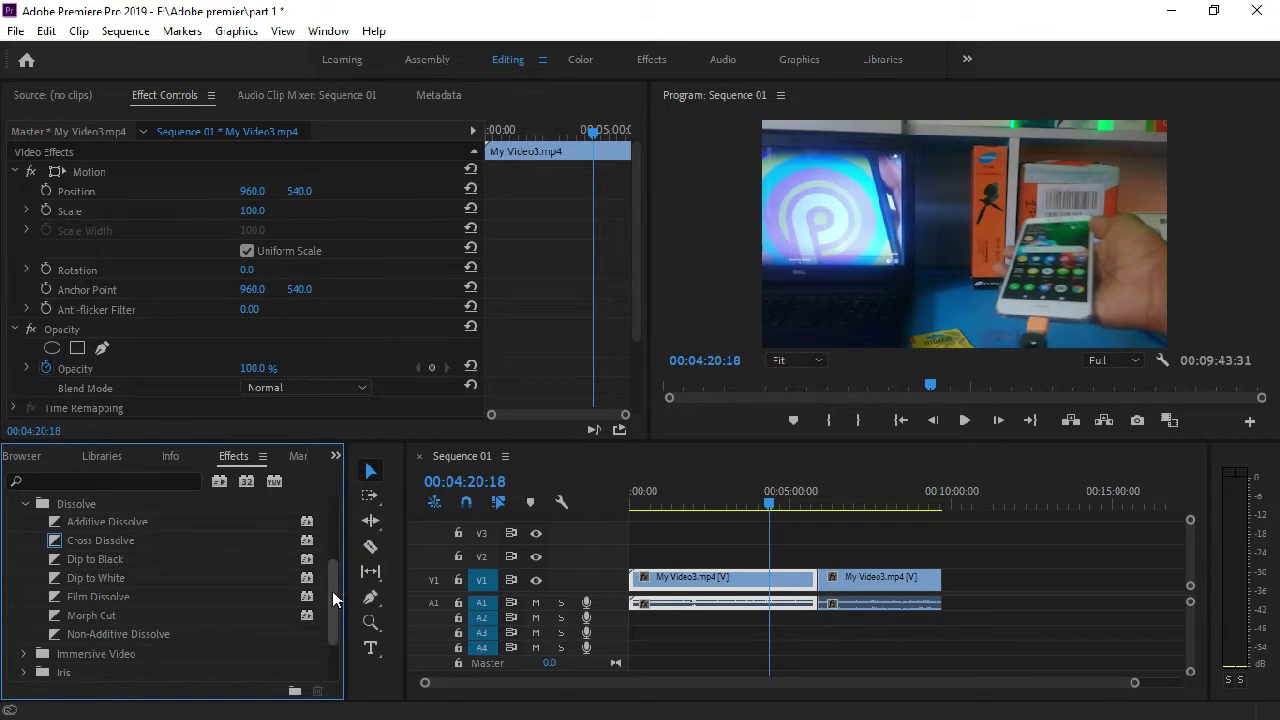
left_click_drag(332, 591, 323, 585)
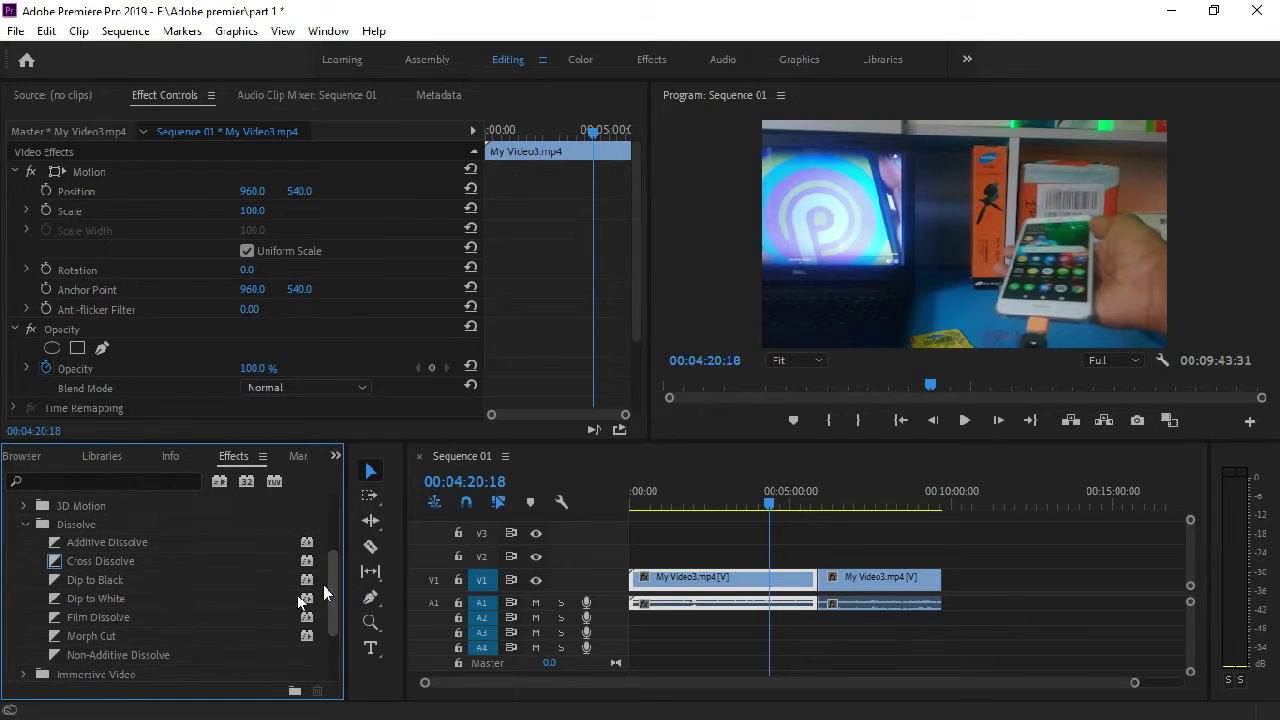
left_click(83, 598)
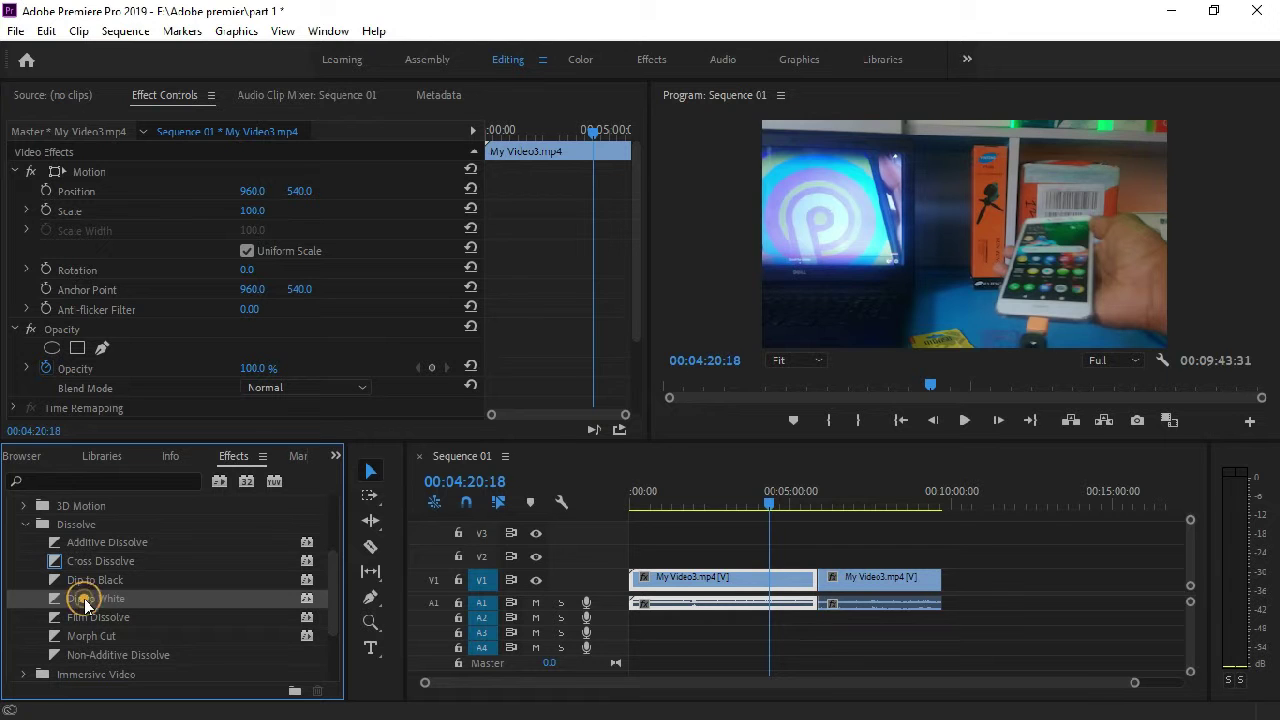
left_click_drag(97, 598, 820, 590)
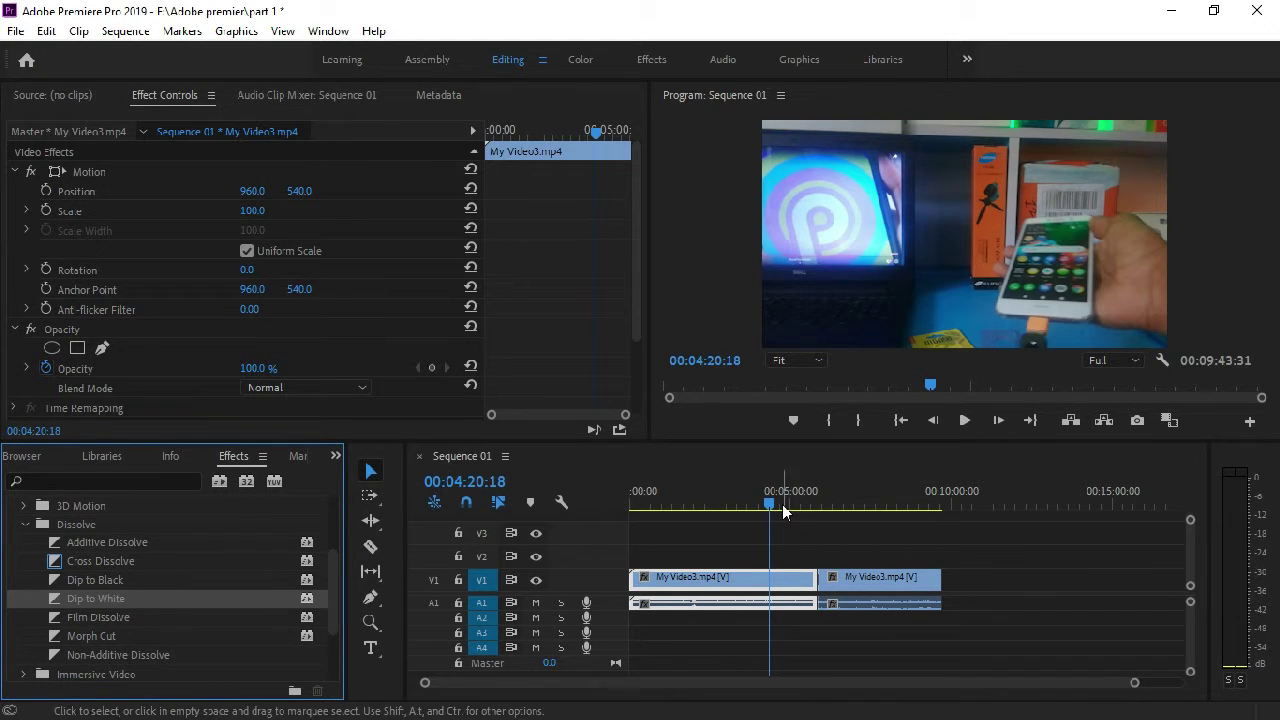
Play the sequence from shortly before the cut on V1 to preview the Dip to White transition
left_click_drag(772, 500, 806, 508)
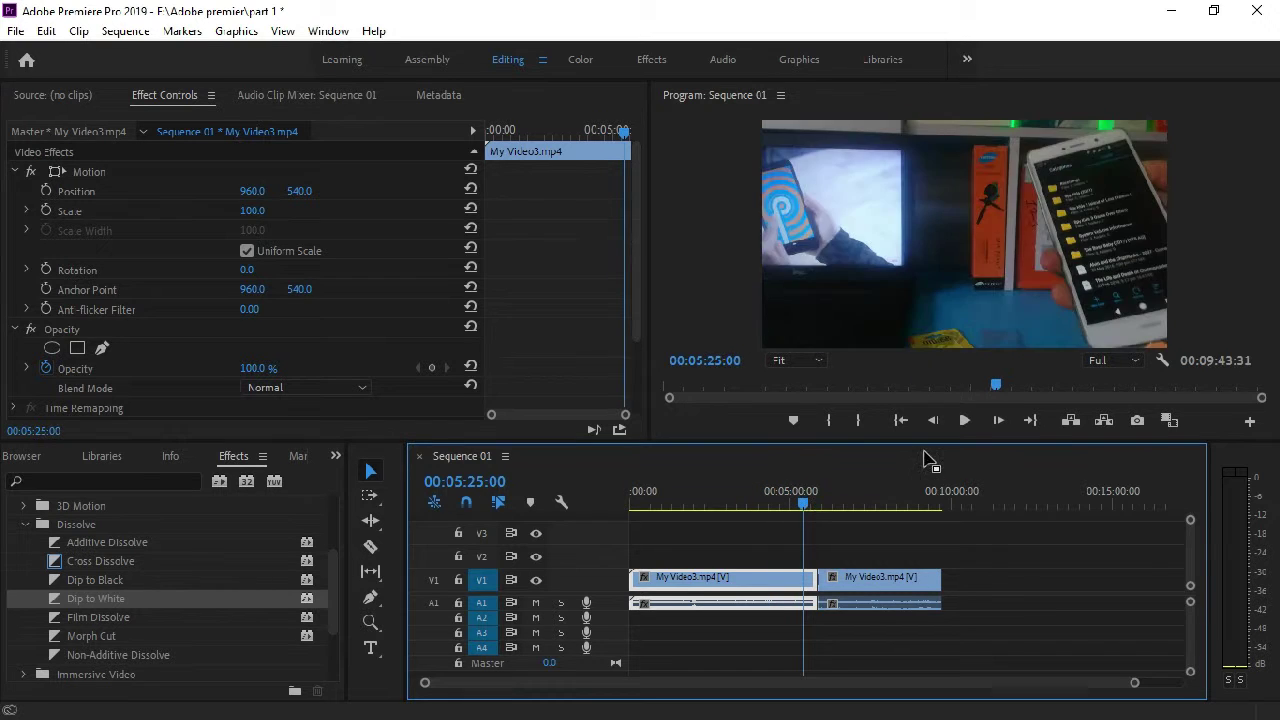
left_click(964, 420)
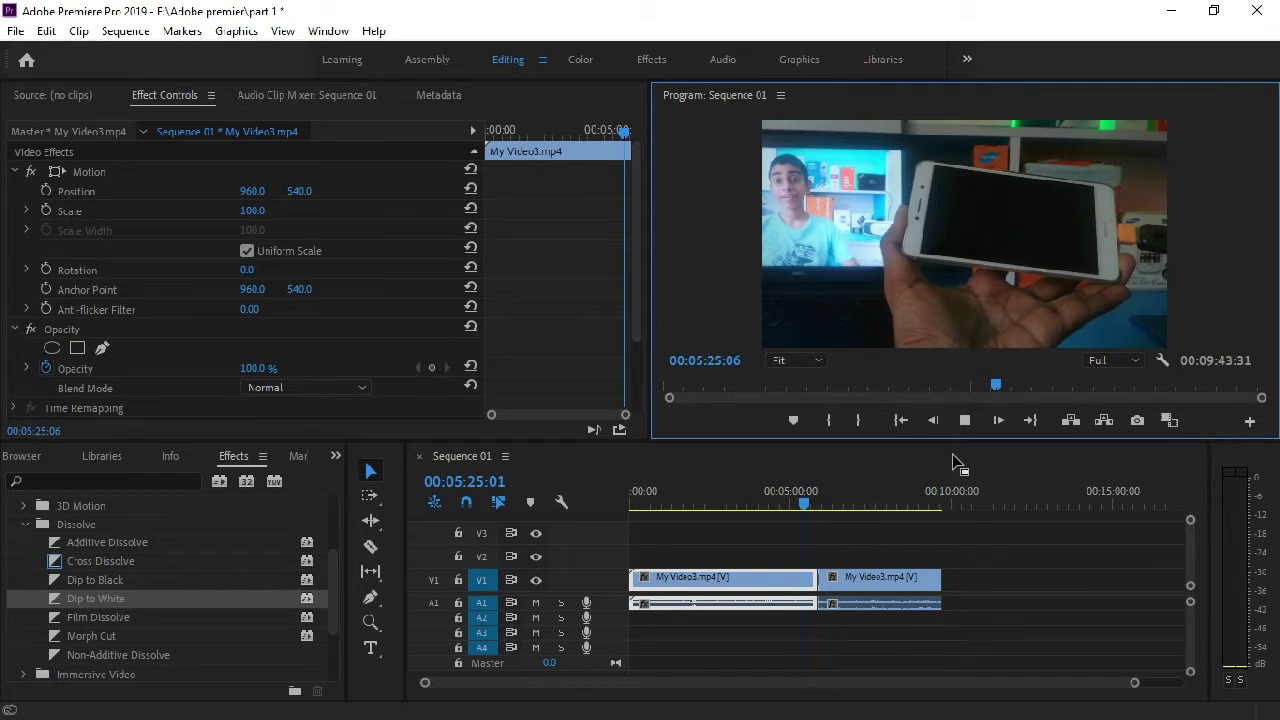
left_click_drag(806, 508, 815, 510)
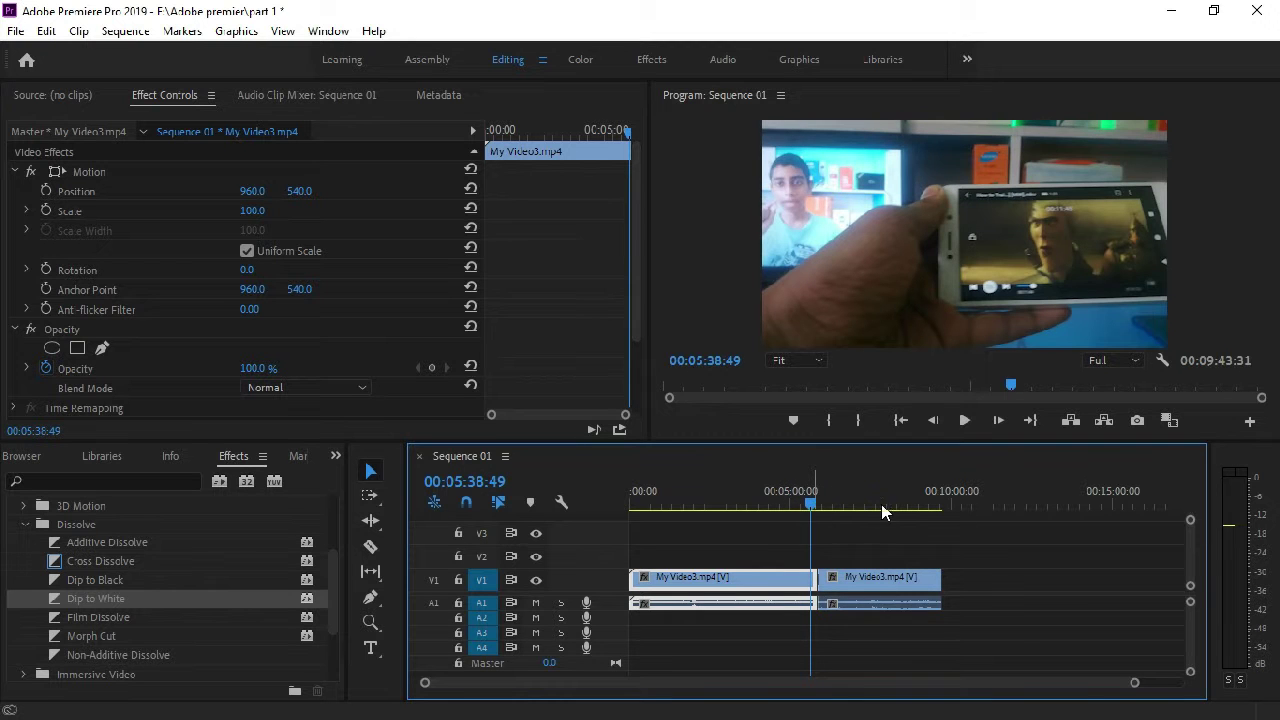
left_click(964, 420)
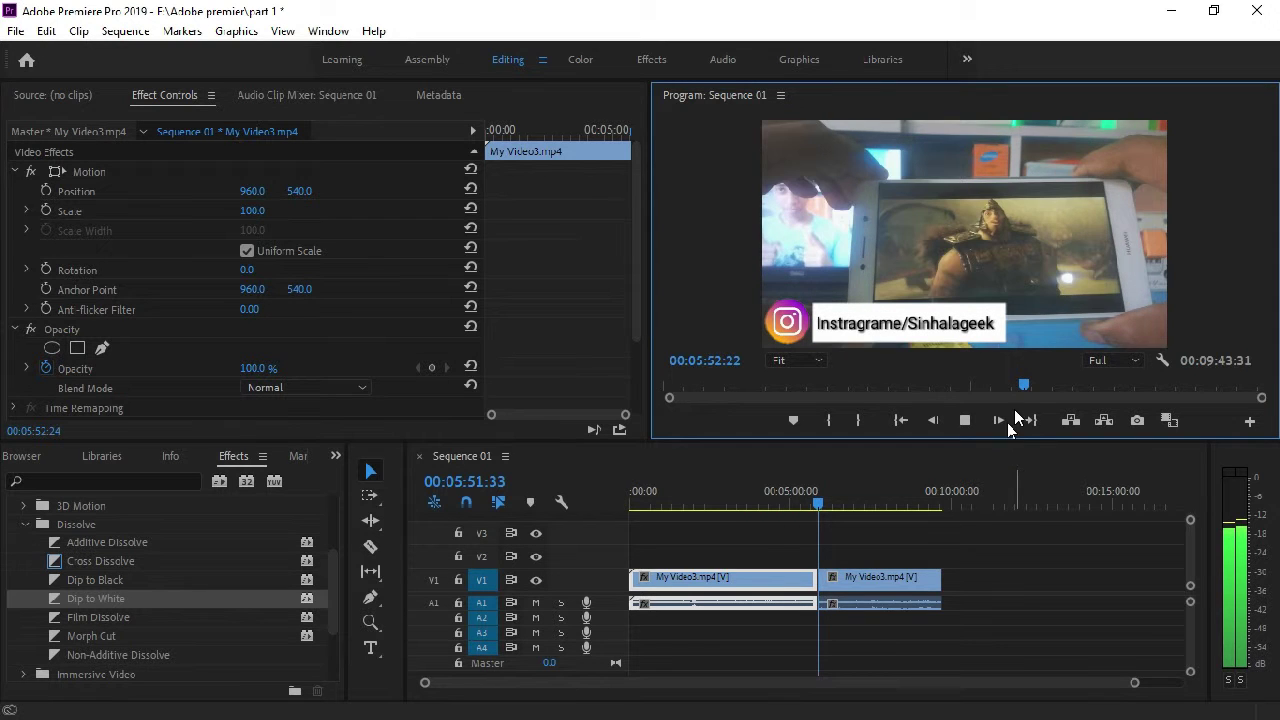
left_click(965, 420)
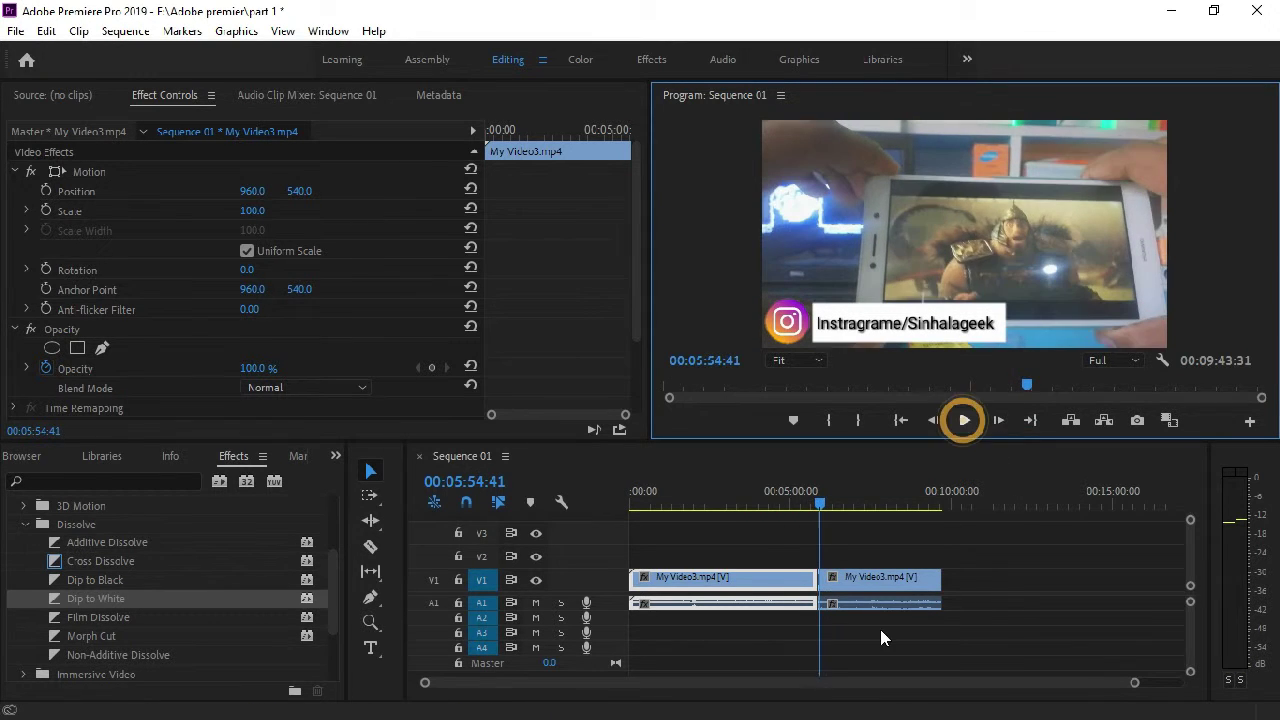
Open the second clip in the Source monitor and replay the transition from 00:05:45:49
double_click(880, 585)
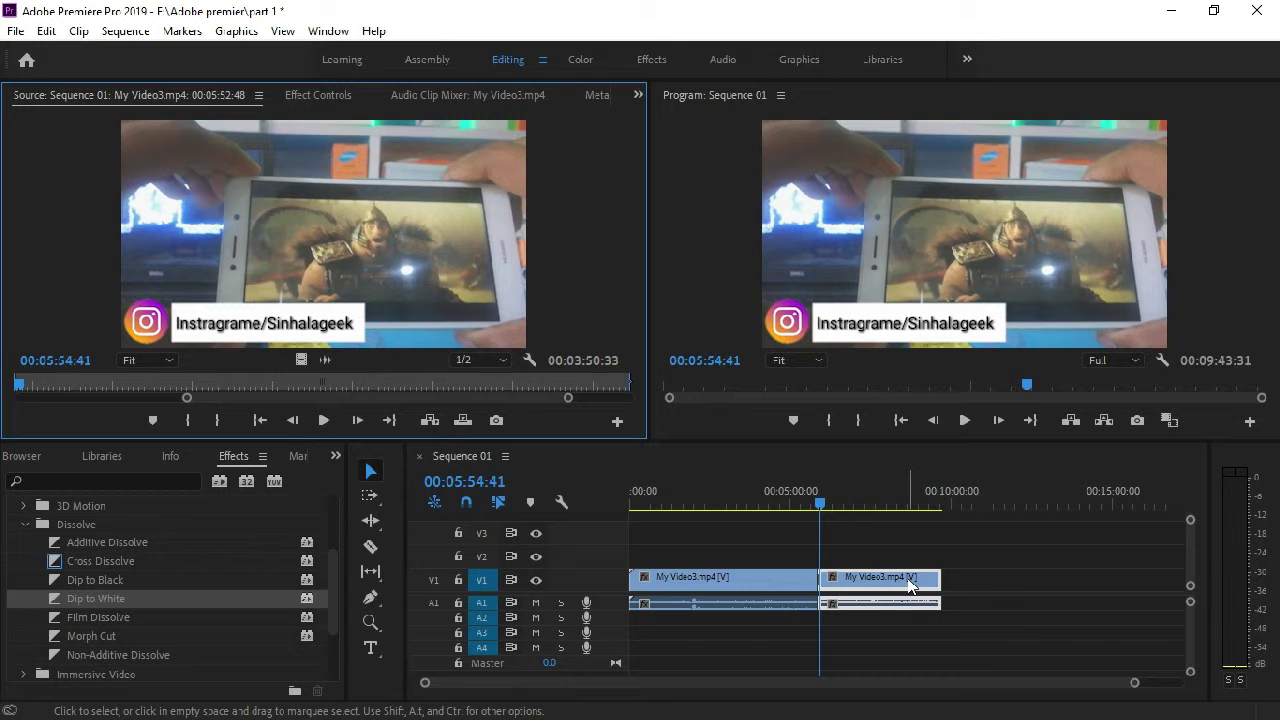
double_click(887, 577)
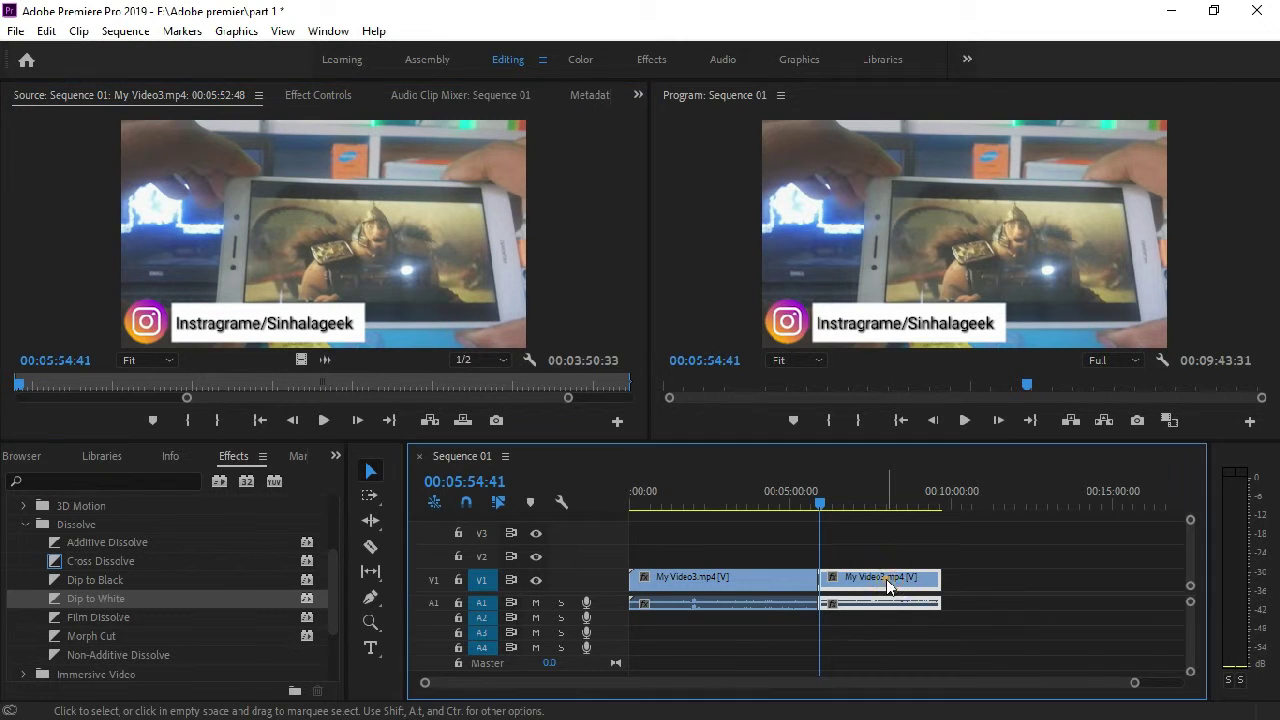
left_click(816, 505)
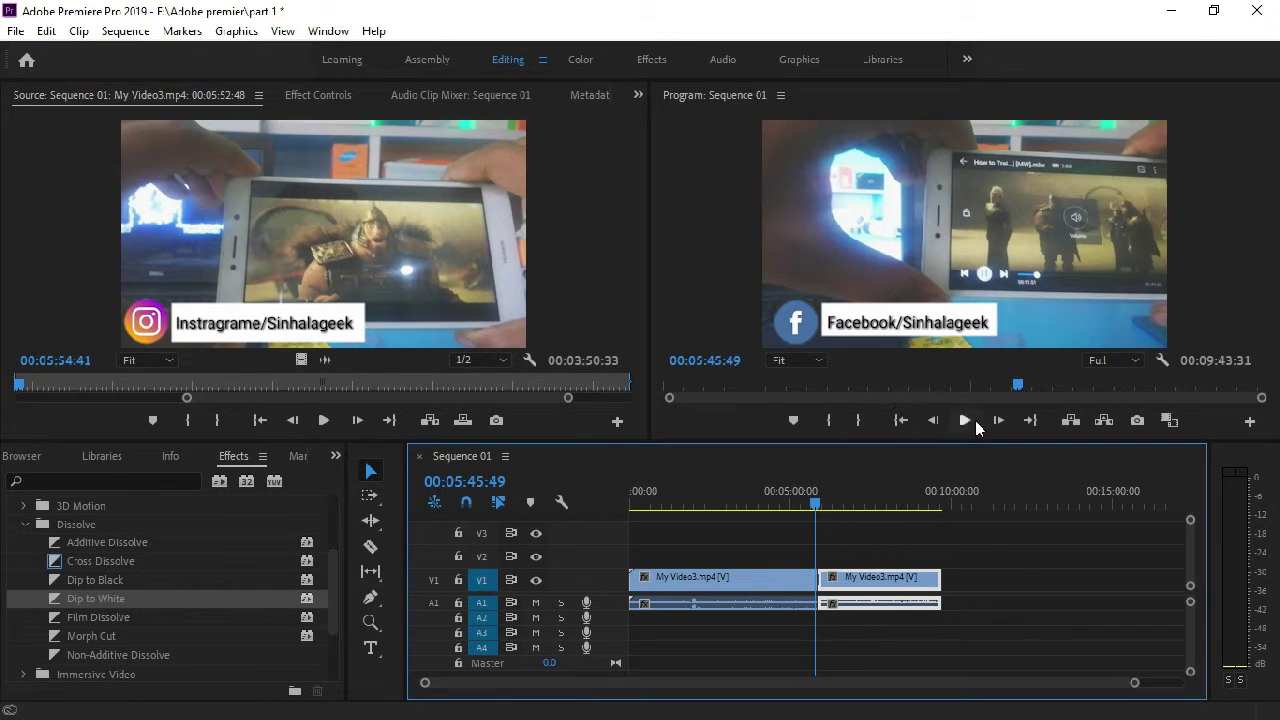
left_click(966, 420)
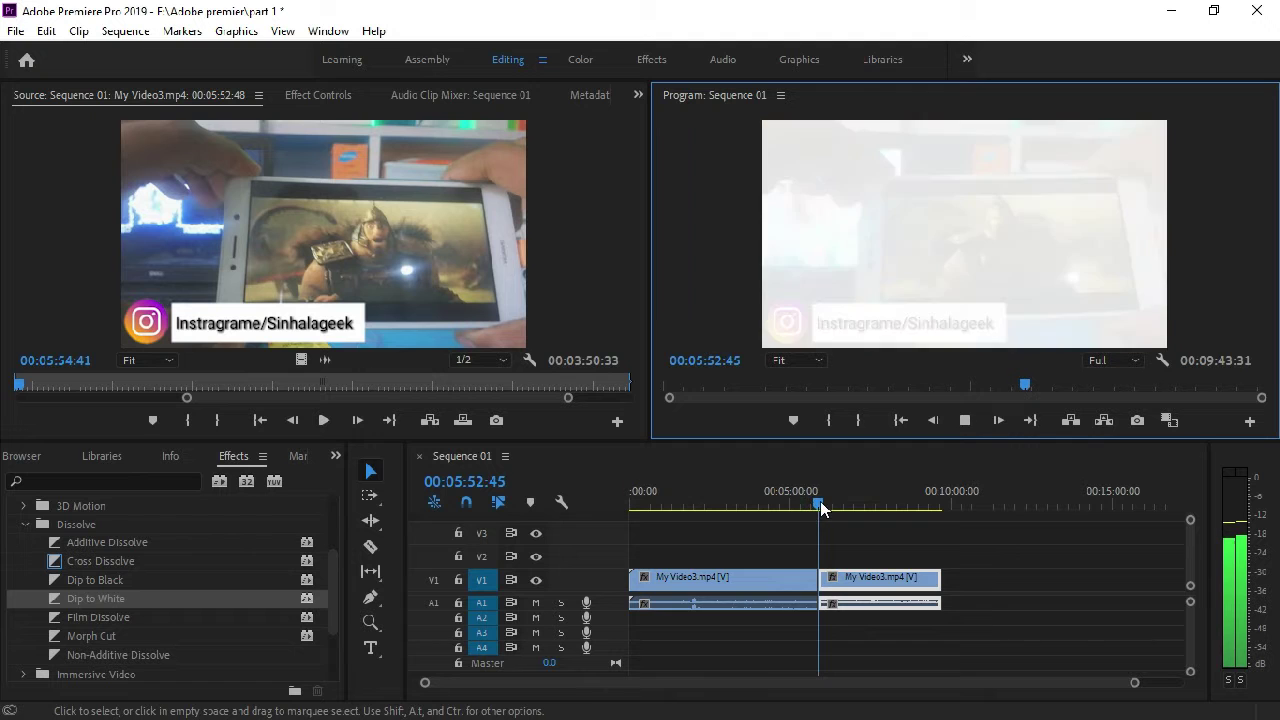
left_click(964, 421)
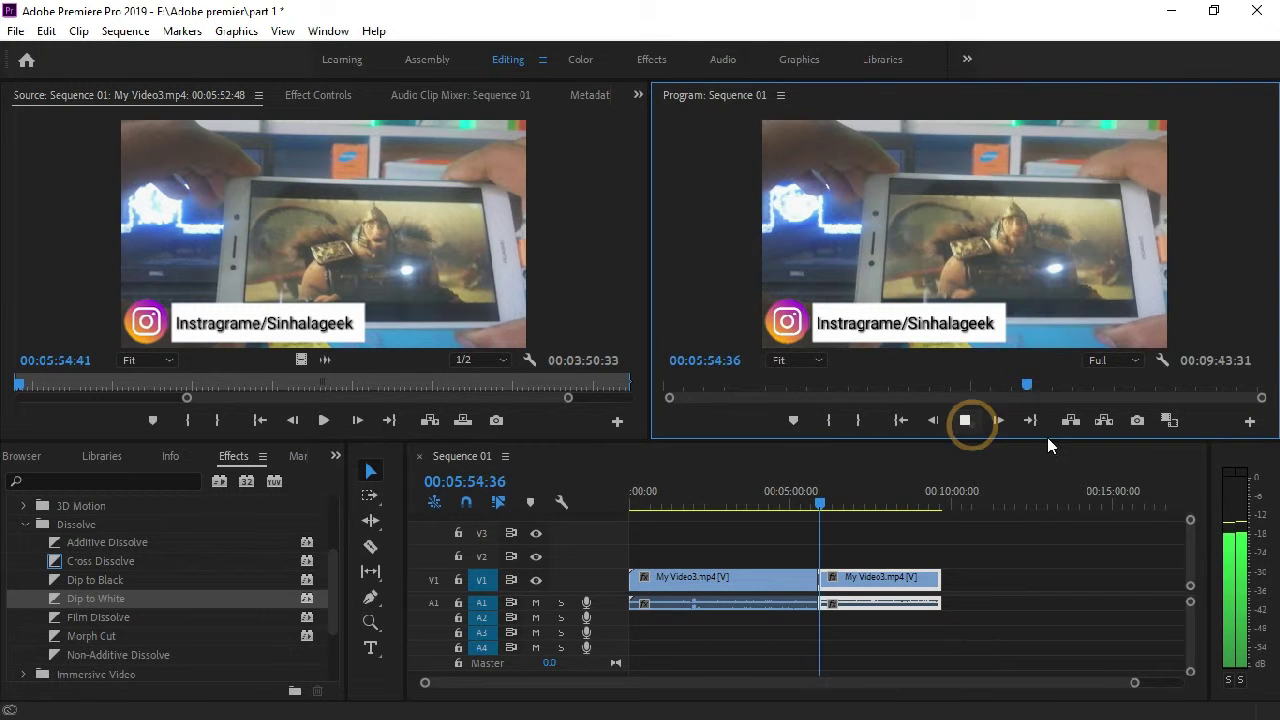
Replace the transition at the cut between the two V1 clips with Dip to Black from the Dissolve group
scroll(111, 606, "up", 3)
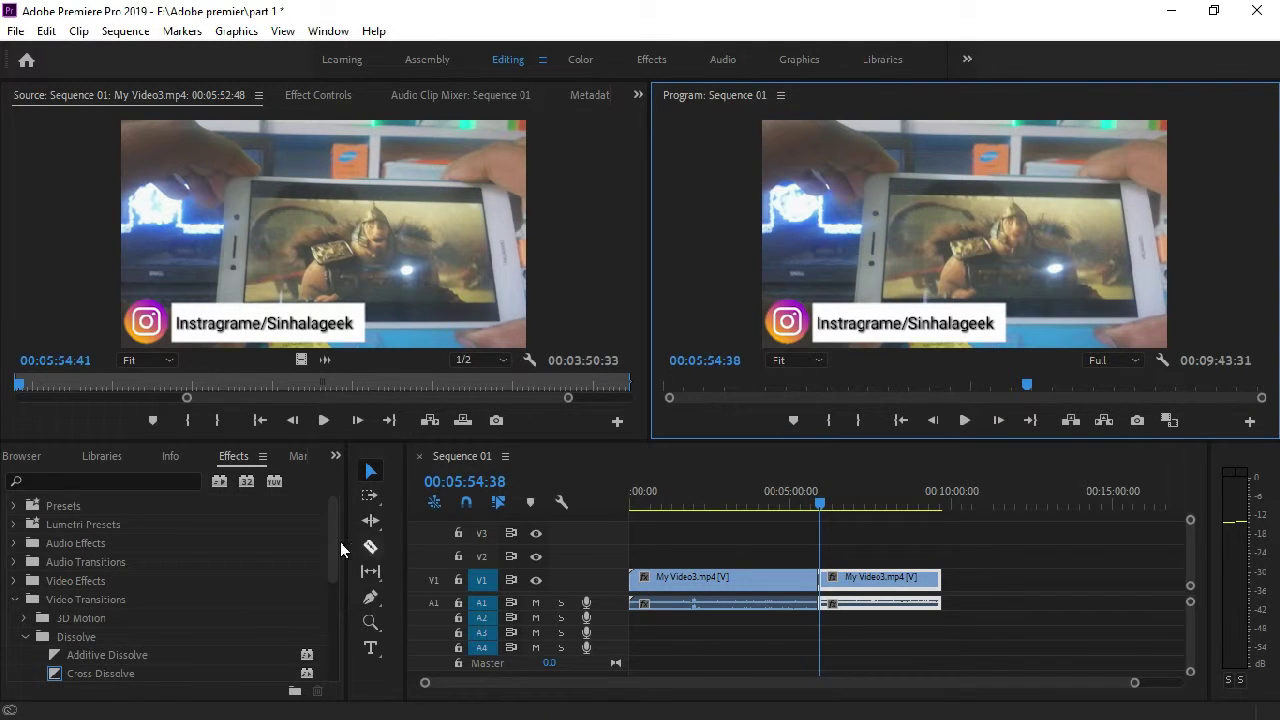
left_click_drag(334, 531, 329, 600)
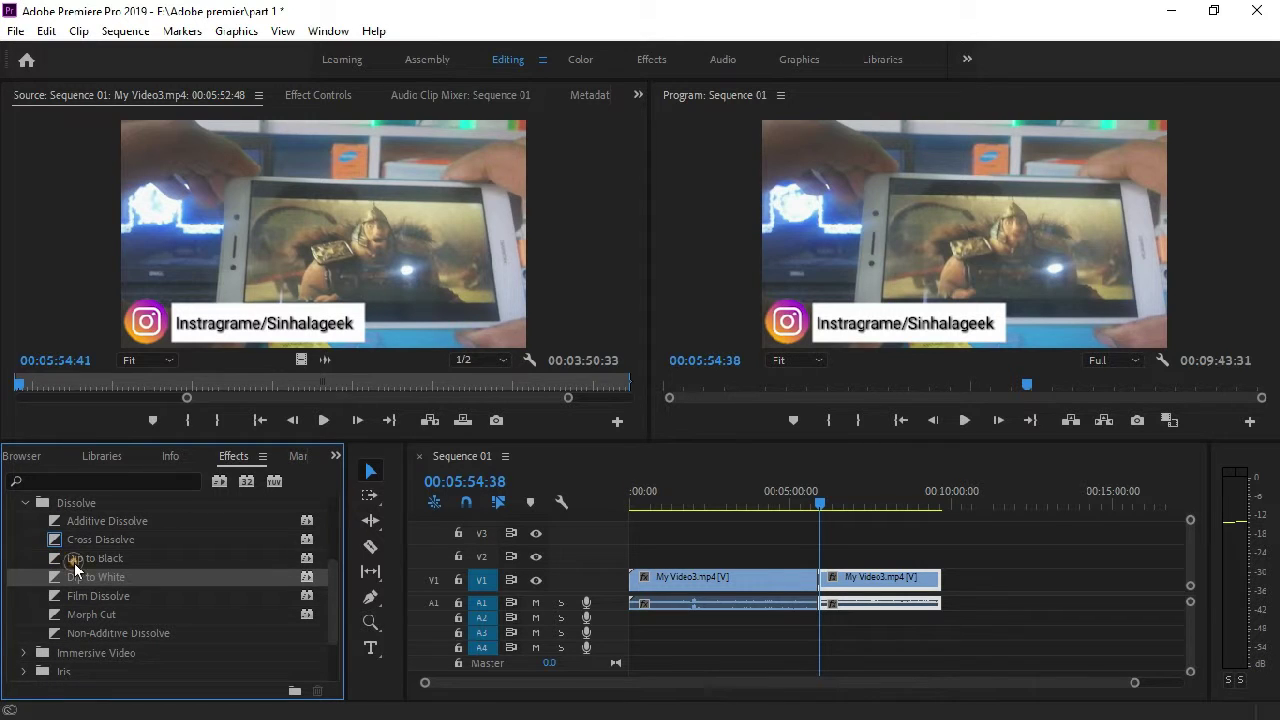
left_click_drag(75, 563, 822, 585)
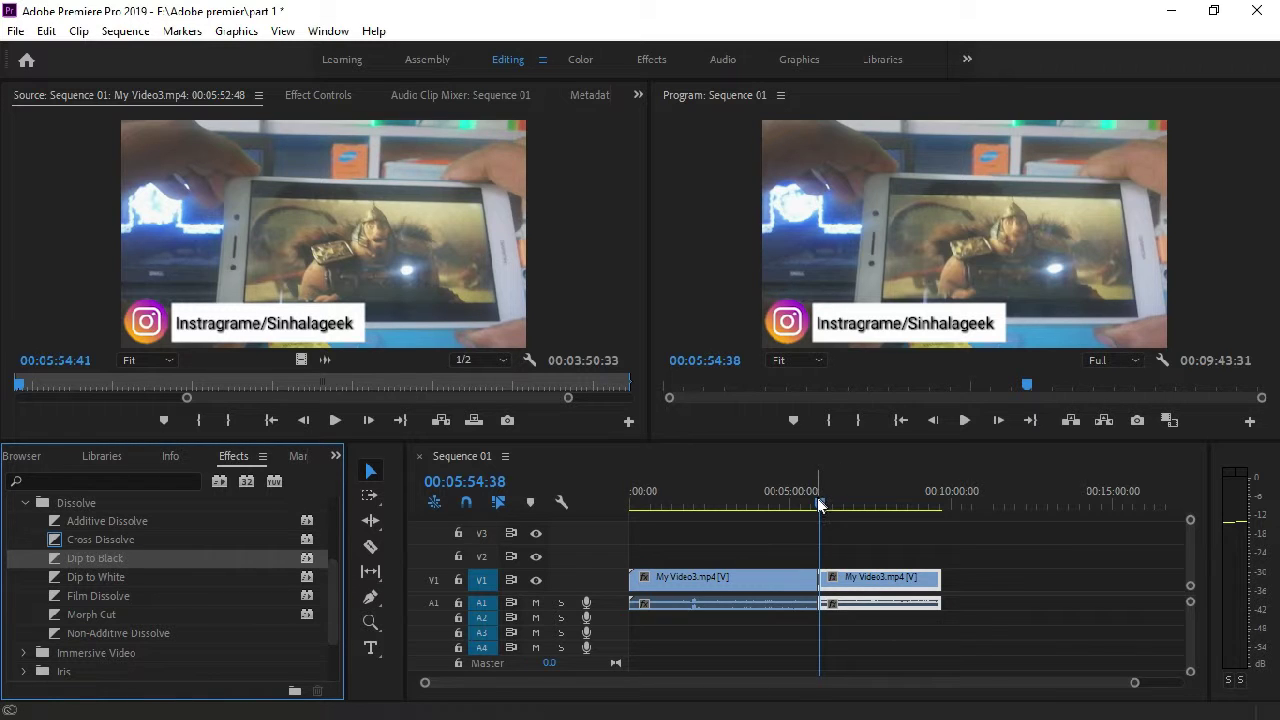
Play the sequence from 00:05:44:11 across the cut to preview the Dip to Black transition
left_click_drag(818, 506, 812, 512)
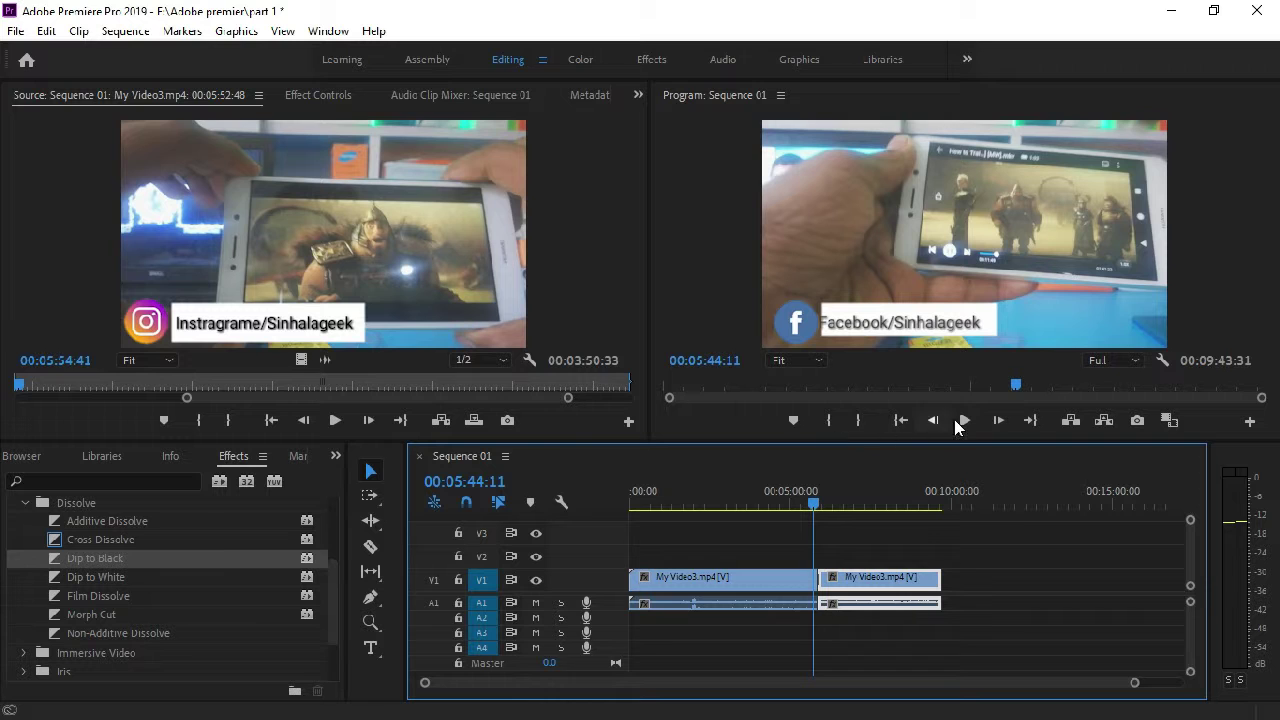
left_click(964, 420)
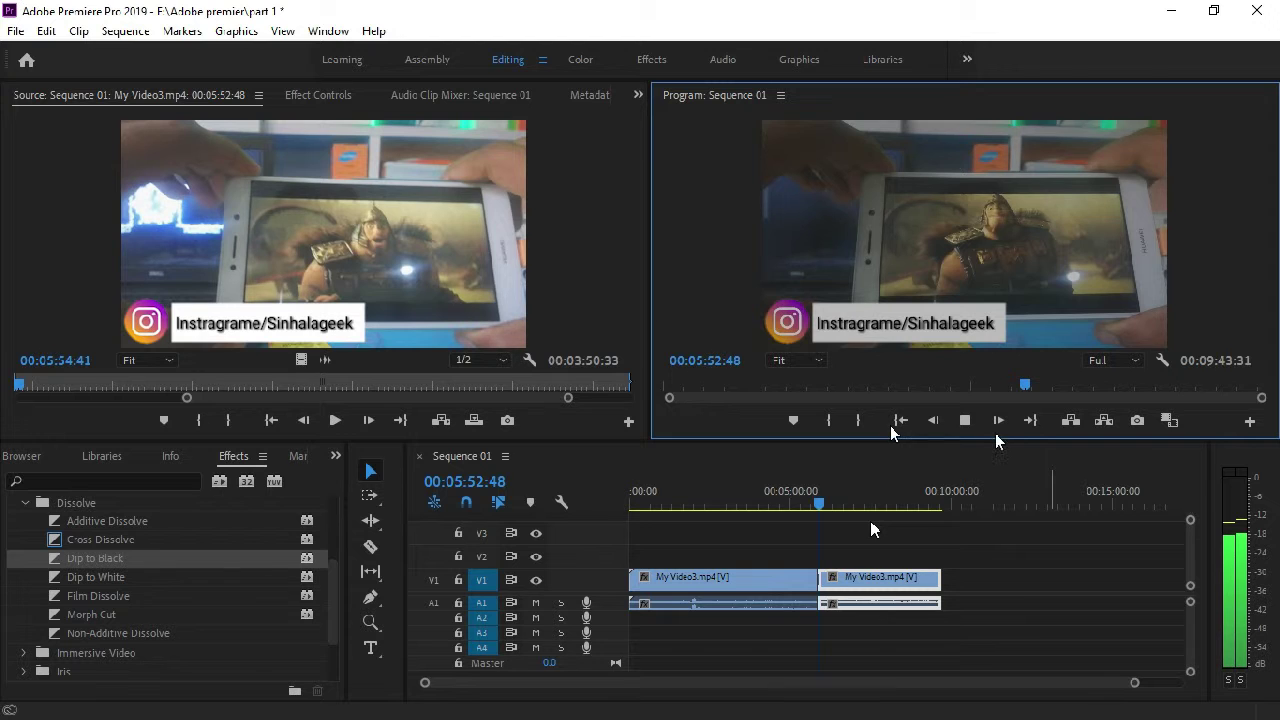
left_click(964, 420)
Review the Effects library and examine the second clip's motion, opacity and audio properties and the options of the Effect Controls
scroll(130, 655, "up", 2)
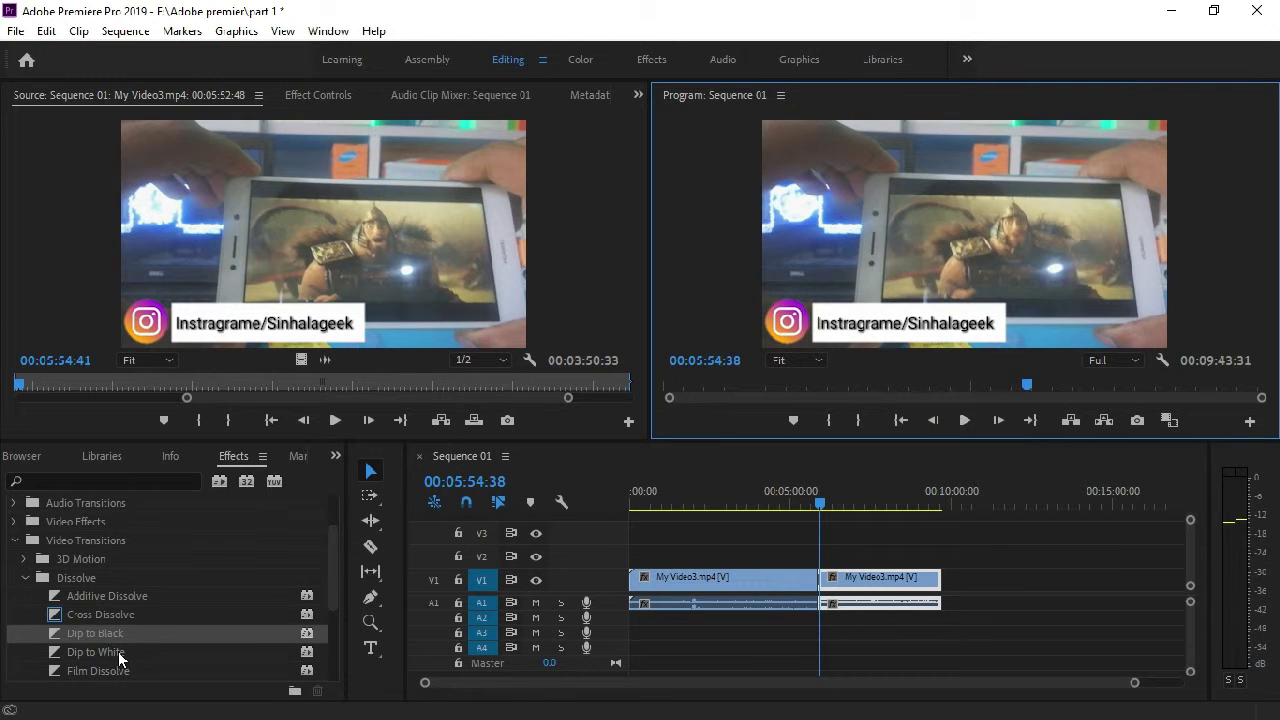
scroll(118, 652, "up", 2)
scroll(270, 457, "down", 2)
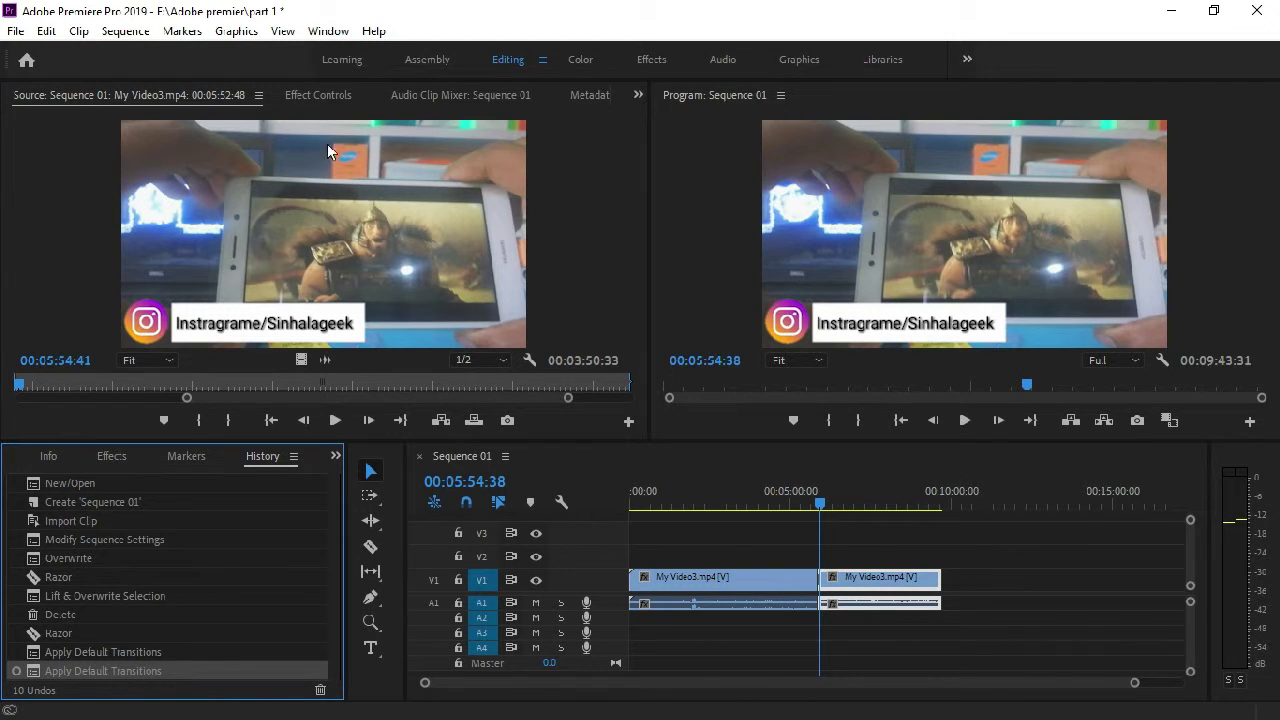
left_click(328, 92)
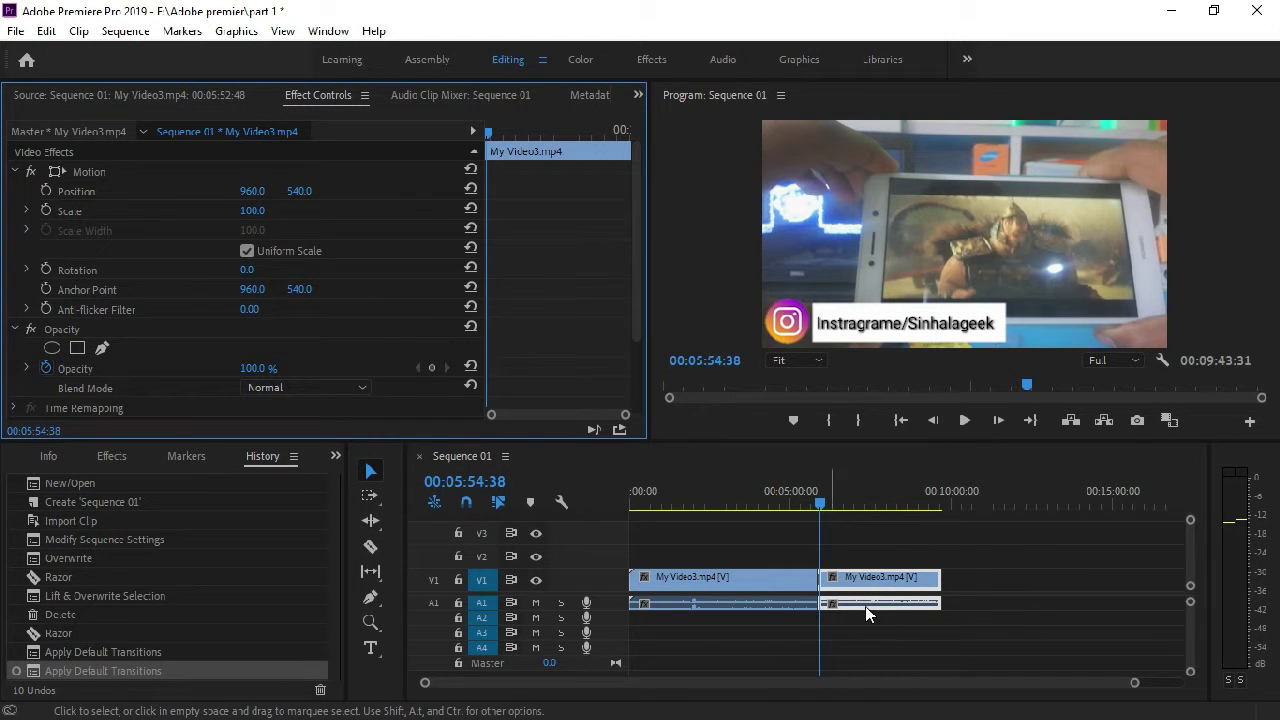
scroll(457, 303, "down", 2)
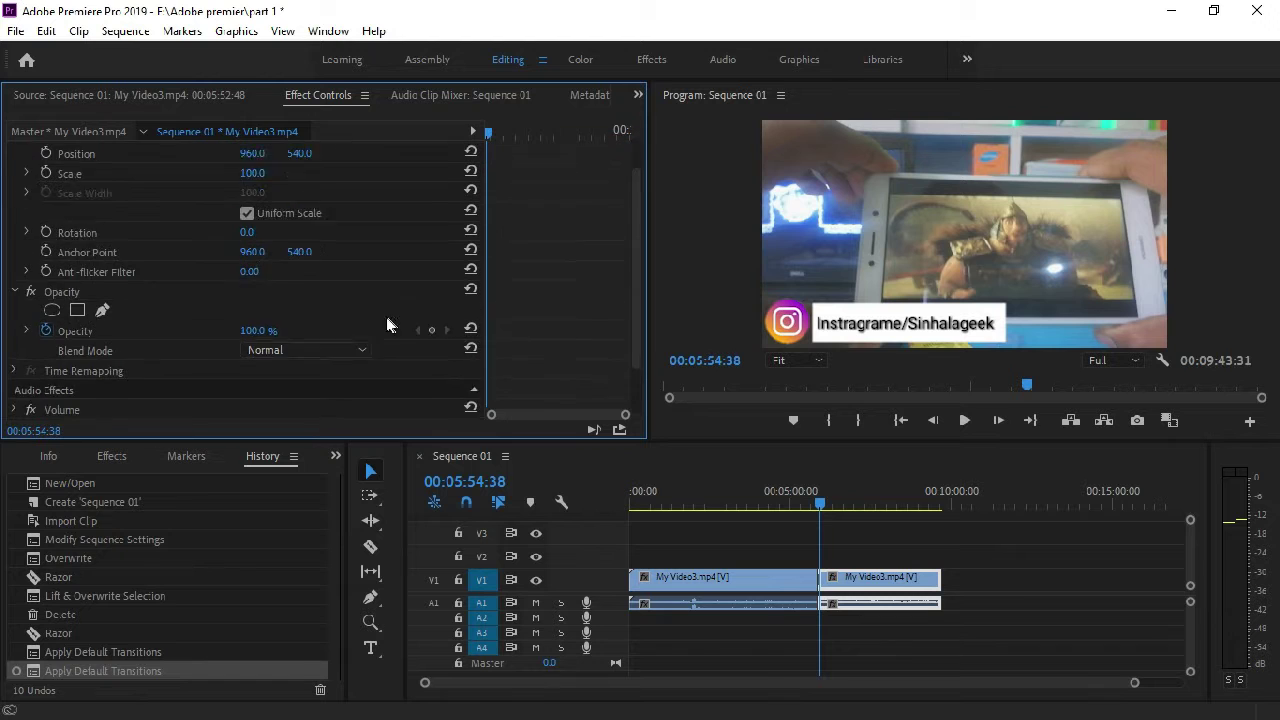
scroll(388, 325, "up", 2)
scroll(61, 389, "down", 5)
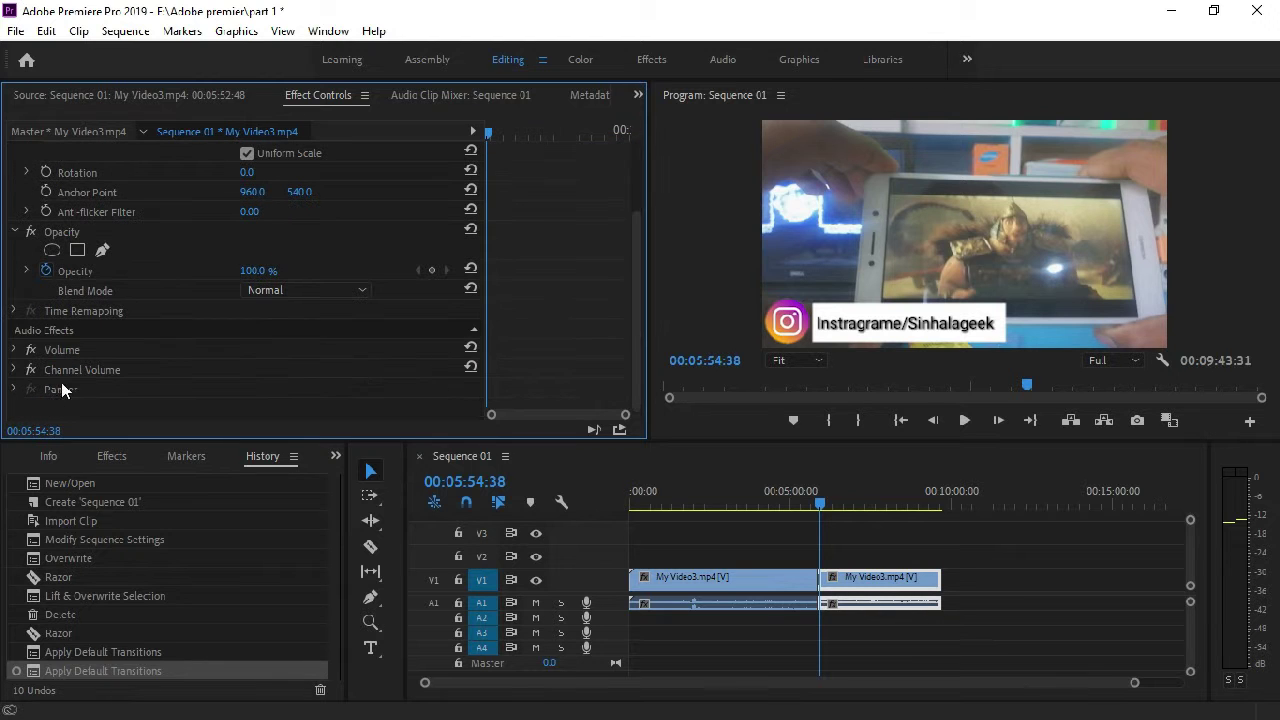
scroll(81, 391, "up", 5)
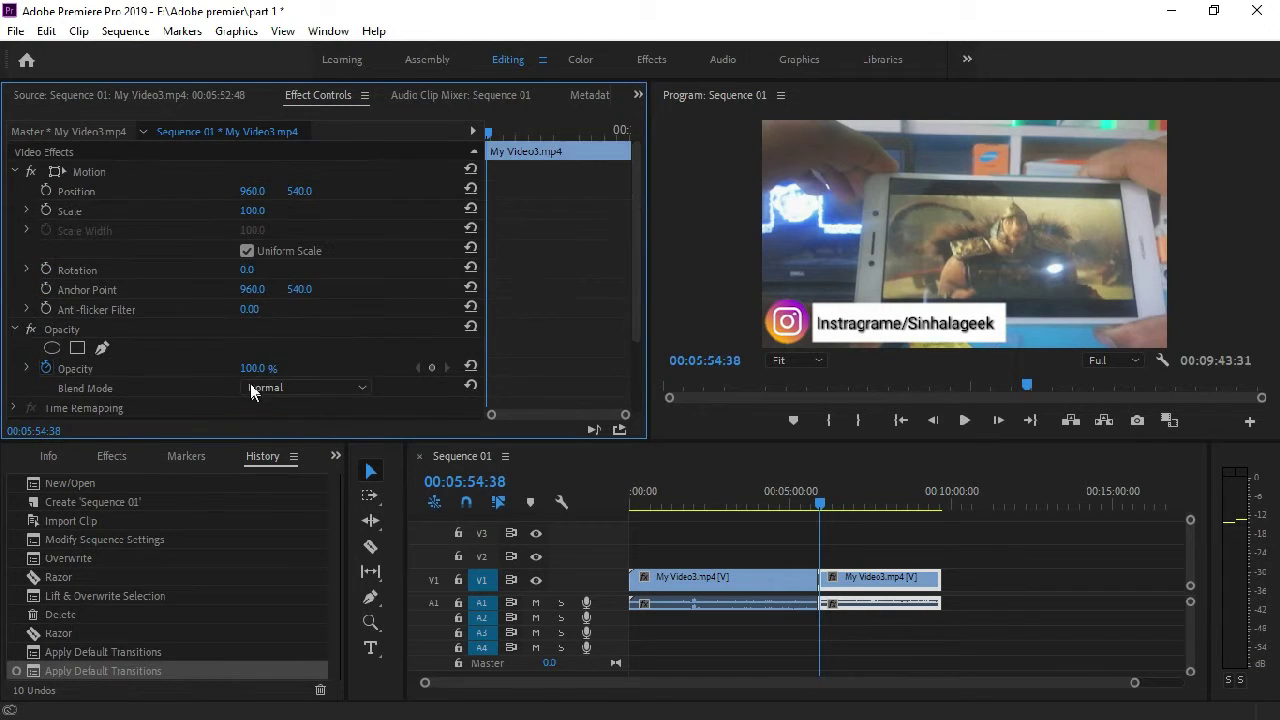
scroll(360, 320, "down", 2)
scroll(360, 320, "up", 2)
left_click(365, 96)
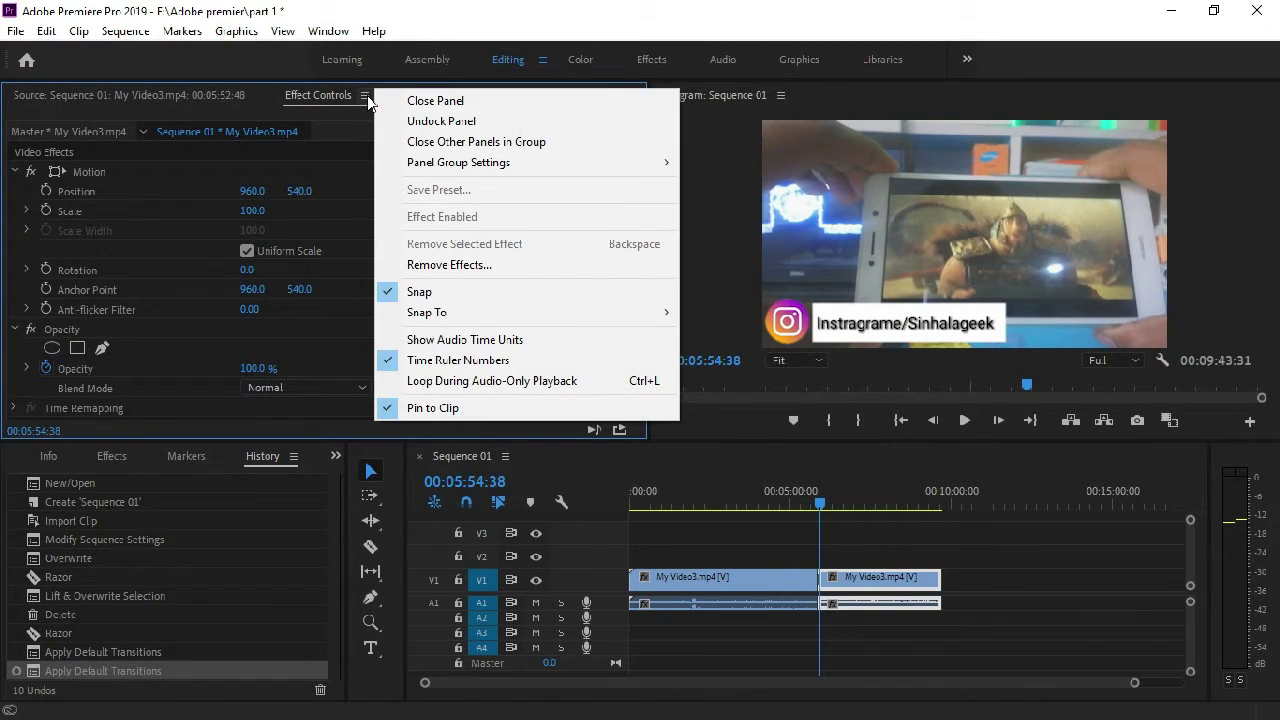
left_click(490, 8)
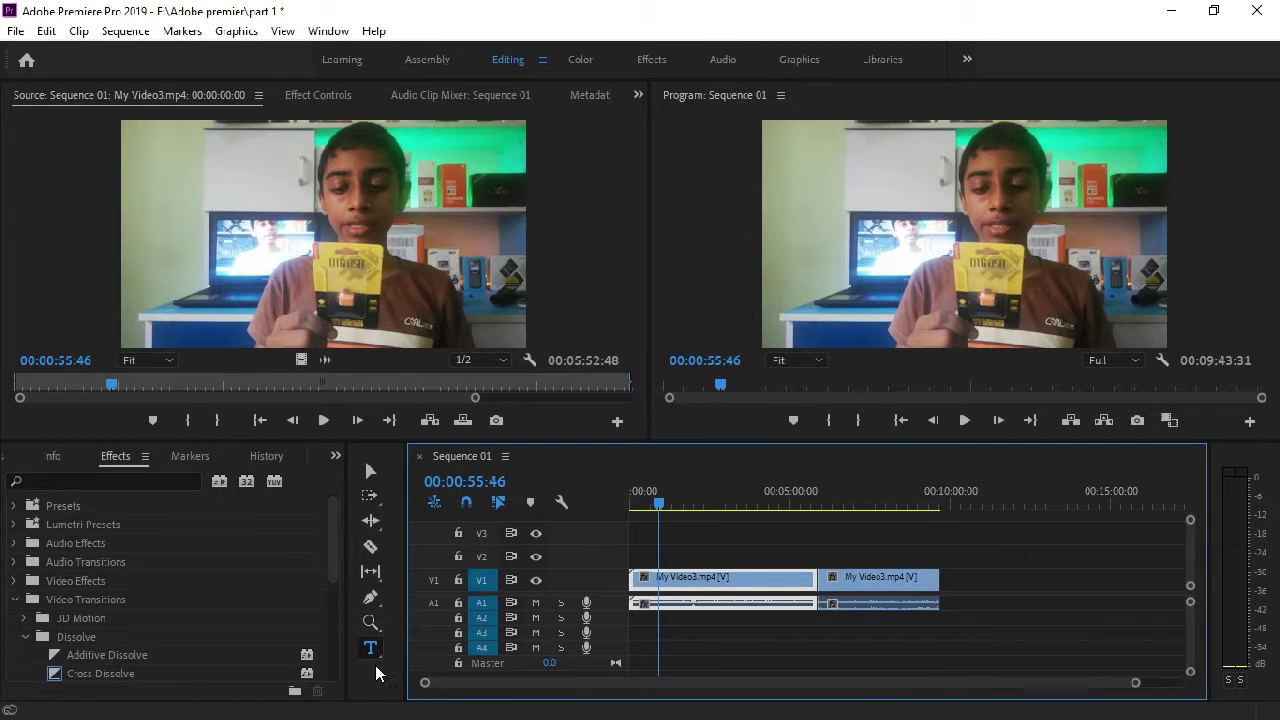
With the horizontal Type Tool, draw two overlapping text boxes over the picture at 00:00:55:46
left_click(365, 471)
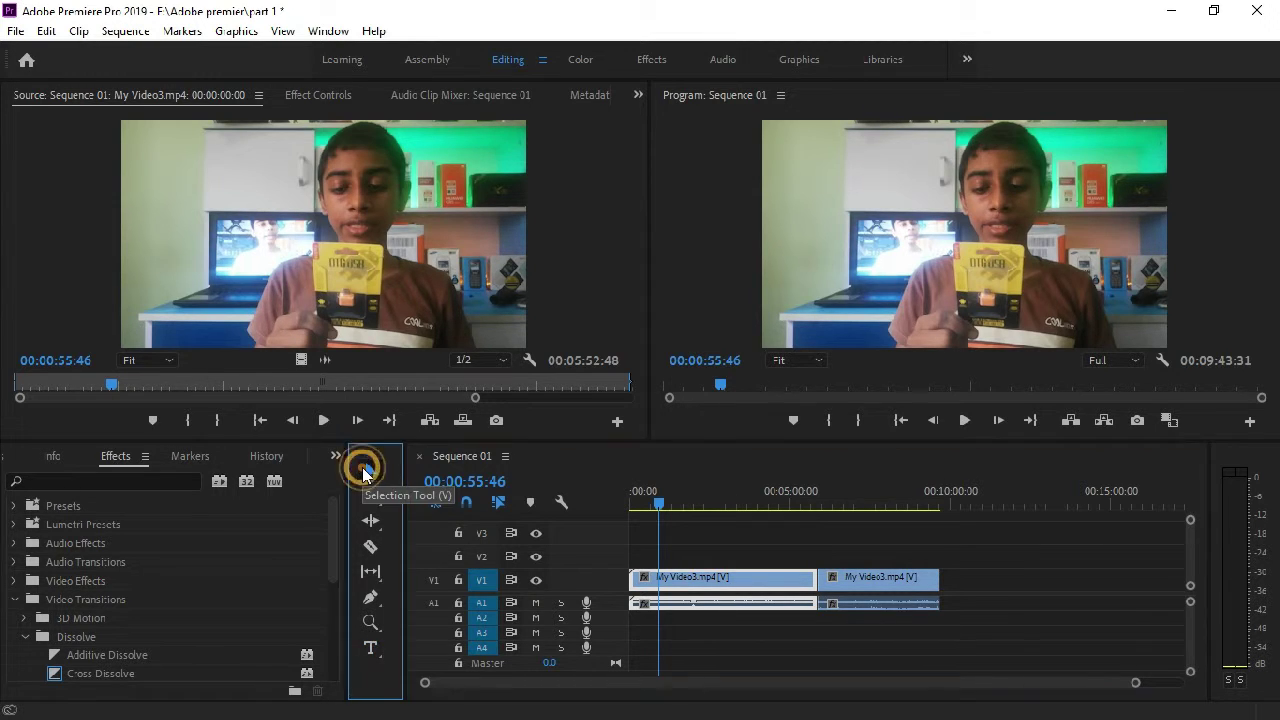
left_click(377, 653)
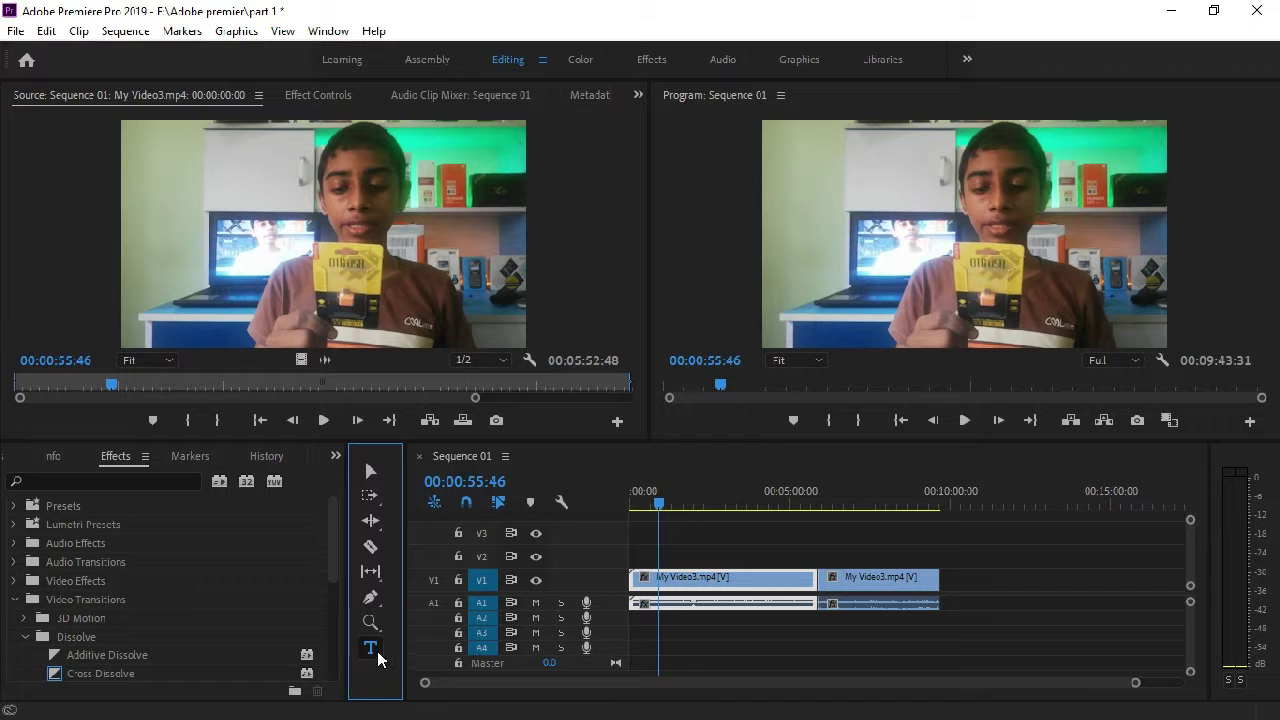
left_click(377, 651)
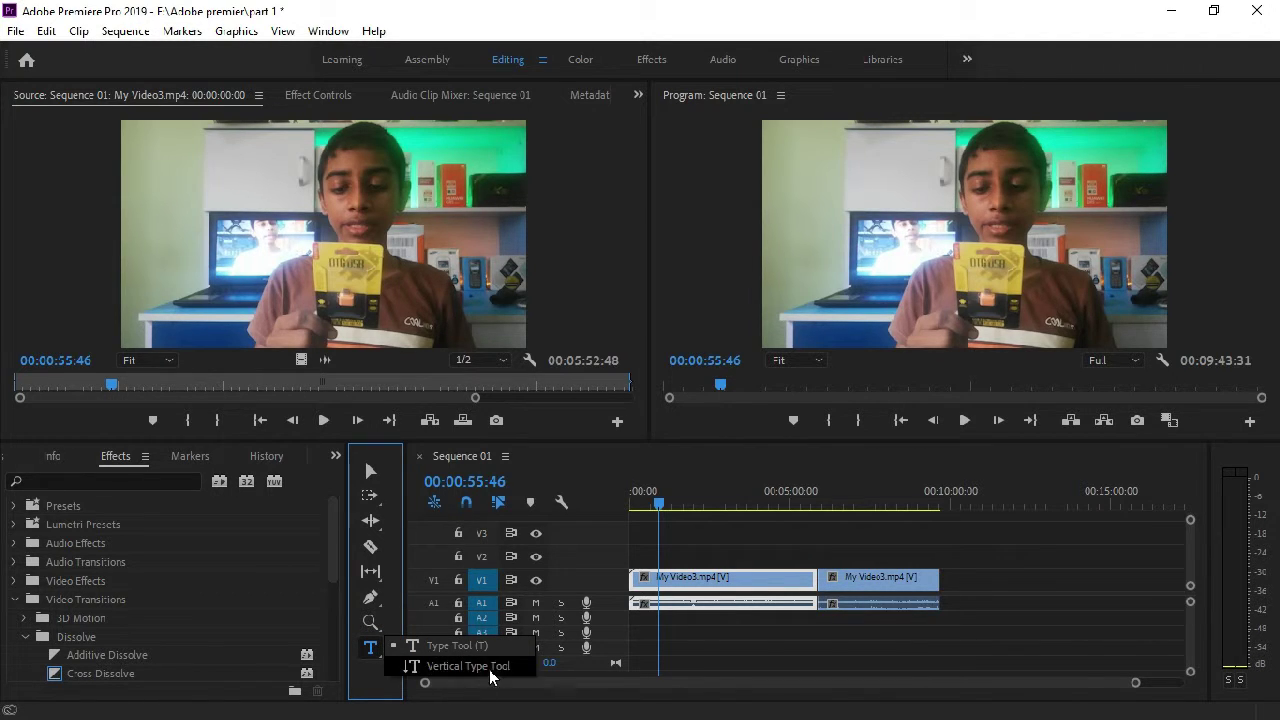
left_click(456, 646)
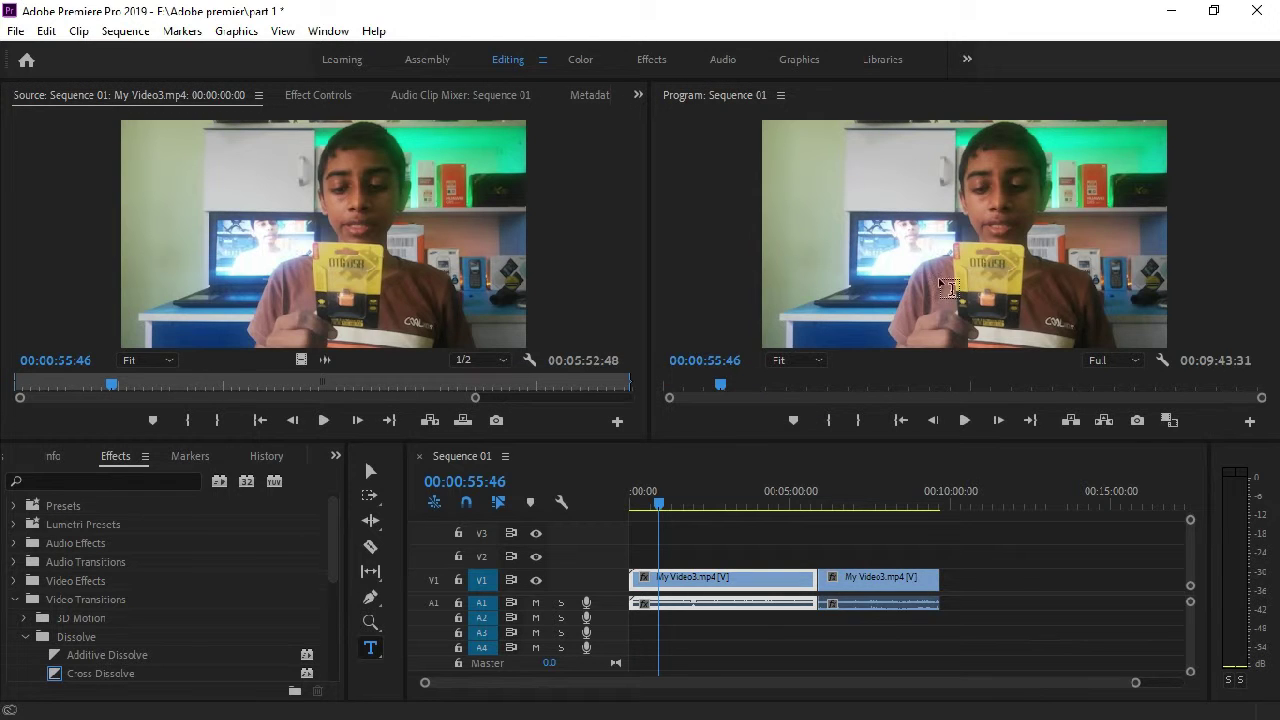
left_click_drag(867, 199, 1117, 246)
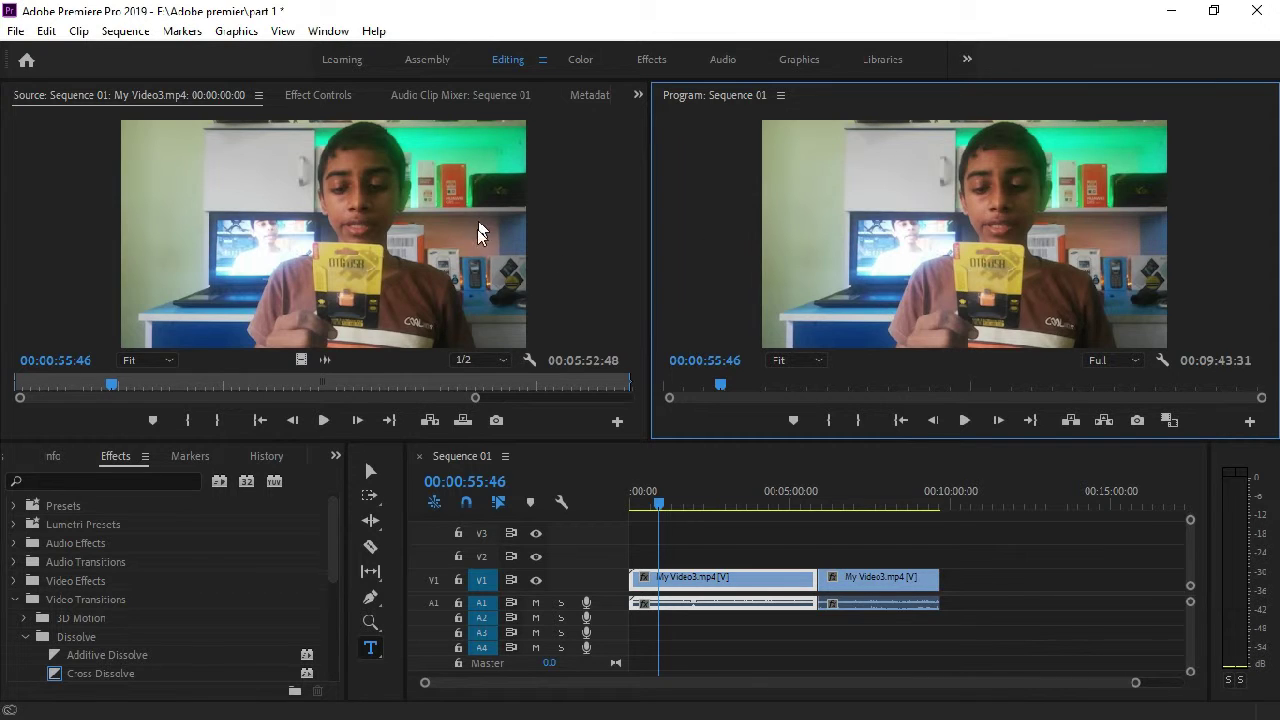
left_click_drag(405, 658, 408, 658)
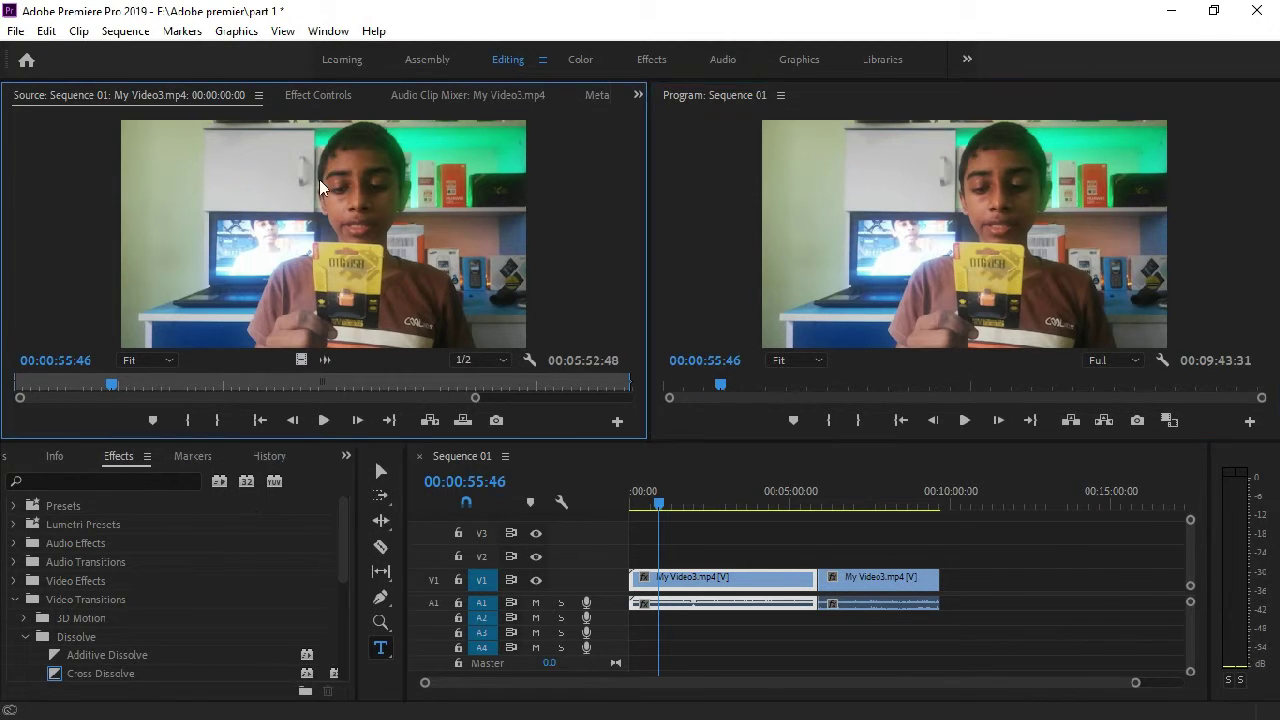
left_click_drag(835, 174, 952, 249)
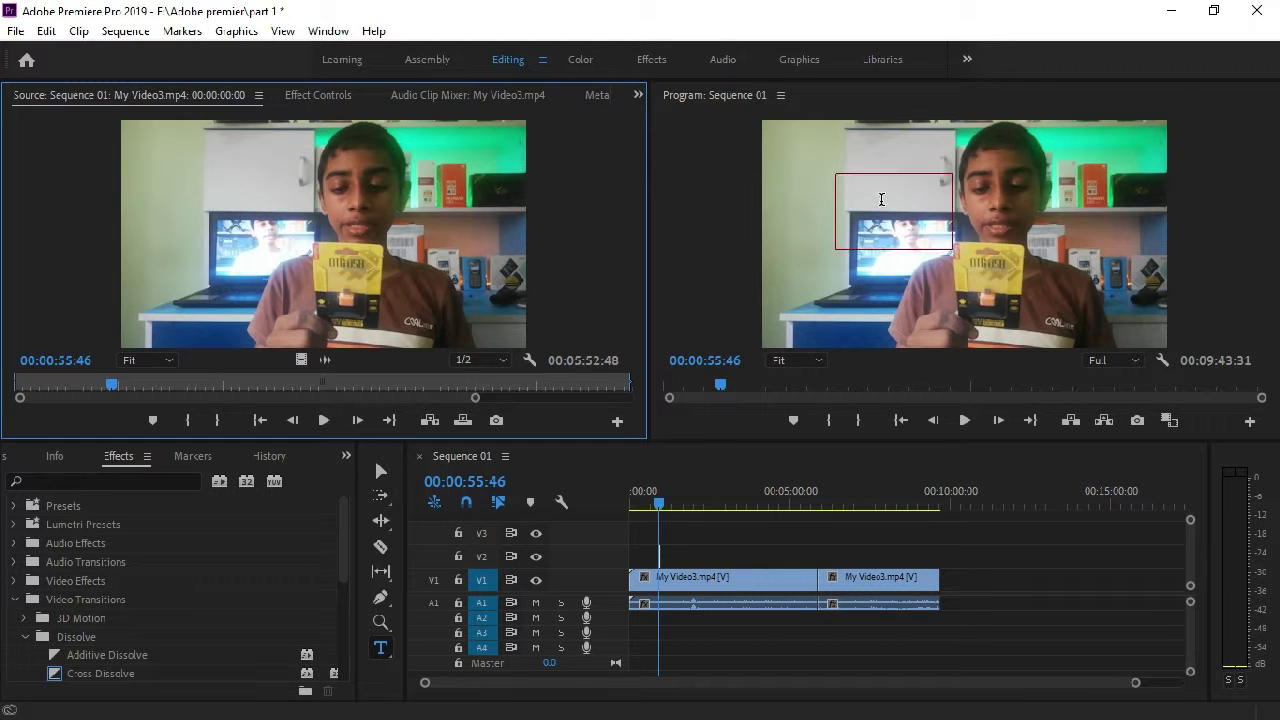
mouse_move(827, 182)
left_mouse_down()
mouse_move(980, 300)
mouse_move(1002, 302)
left_mouse_up()
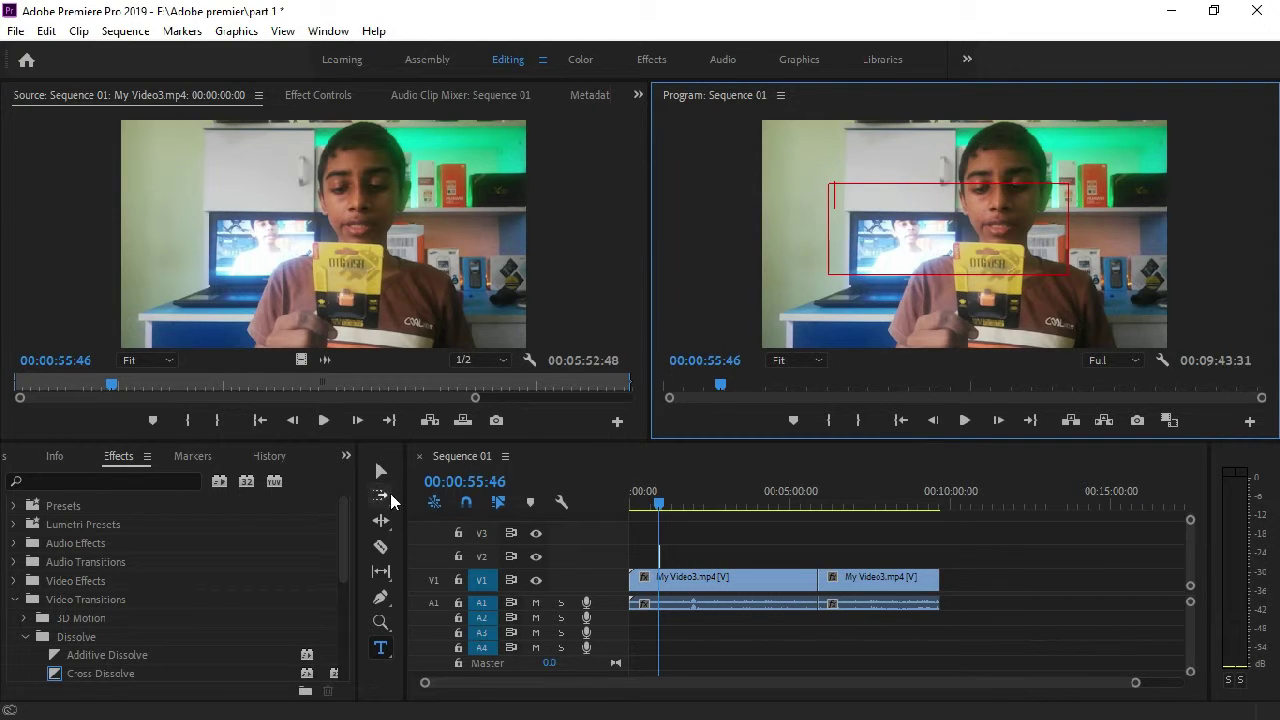
Enter the text "sinhala geek" in the large text box over the picture and select the whole text
left_click(380, 470)
left_click(912, 230)
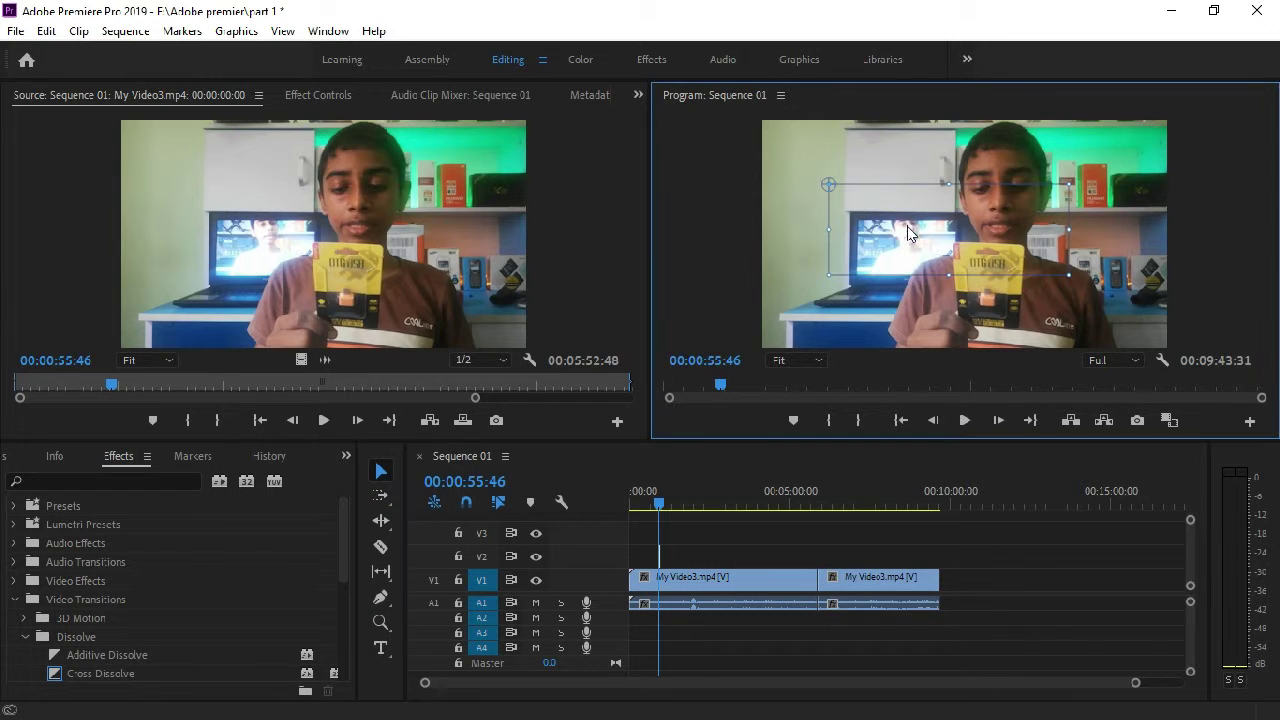
left_click(380, 648)
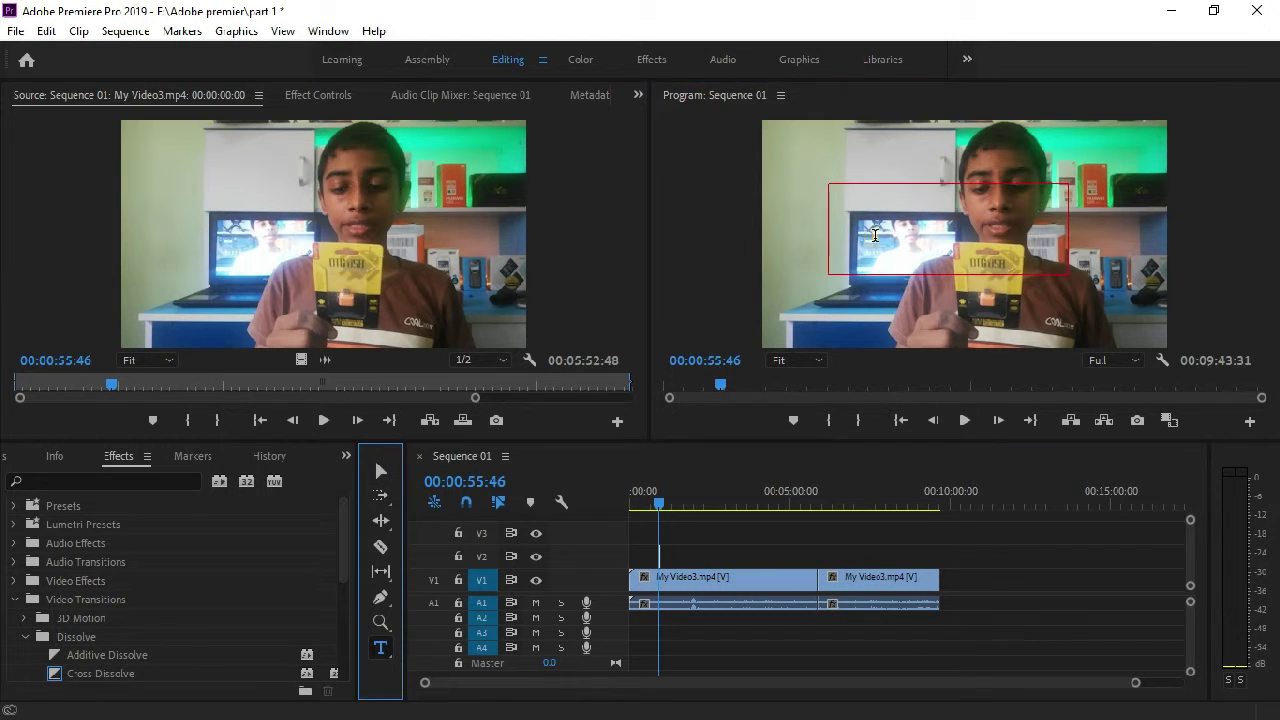
left_click(875, 234)
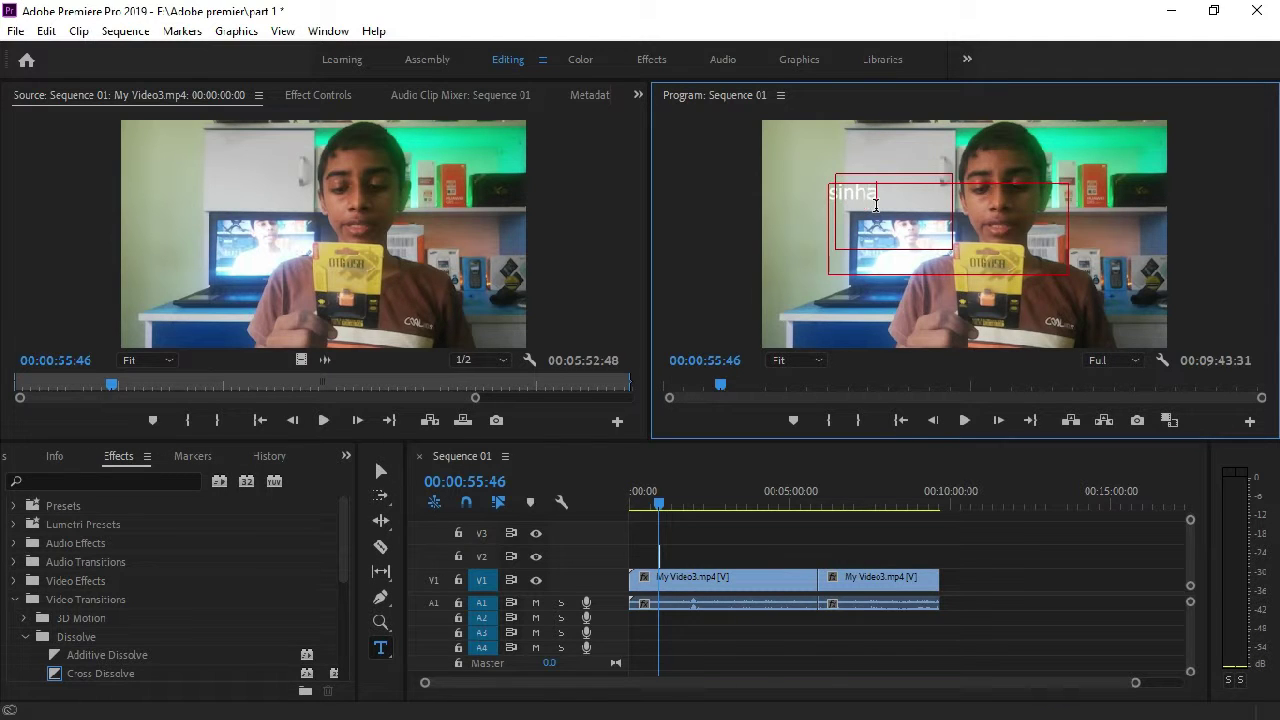
type("la ")
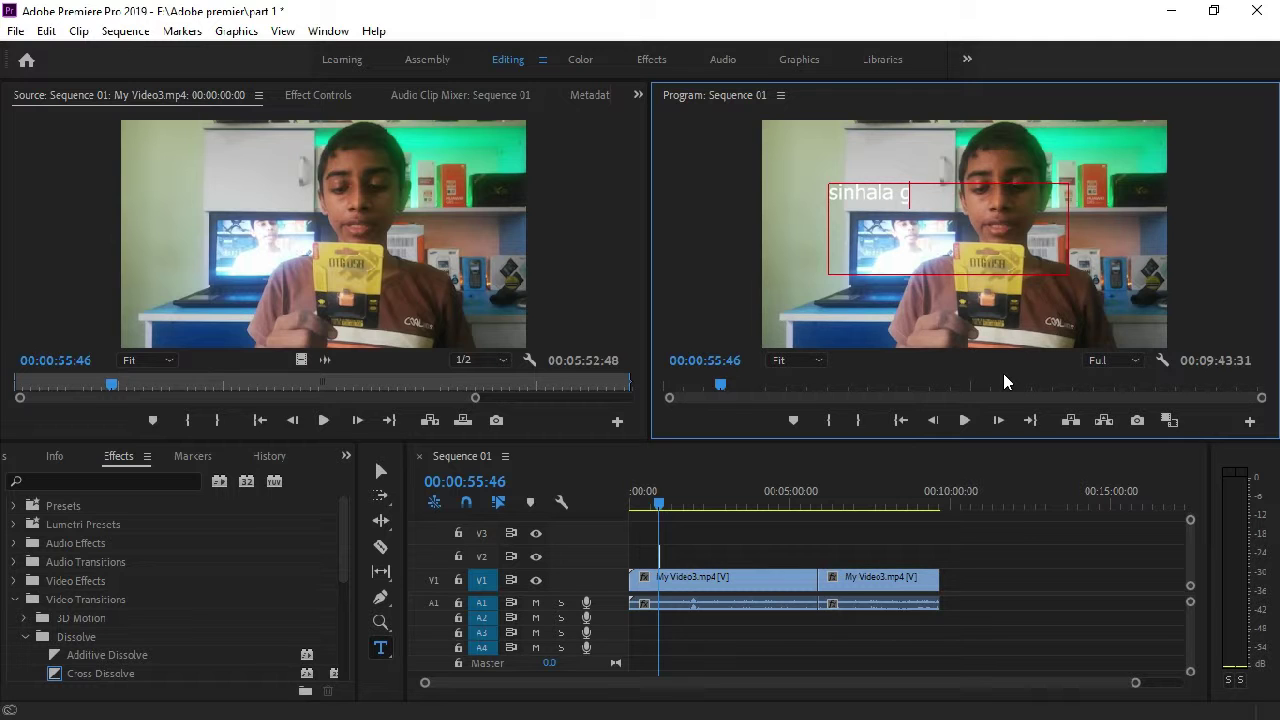
type("geek")
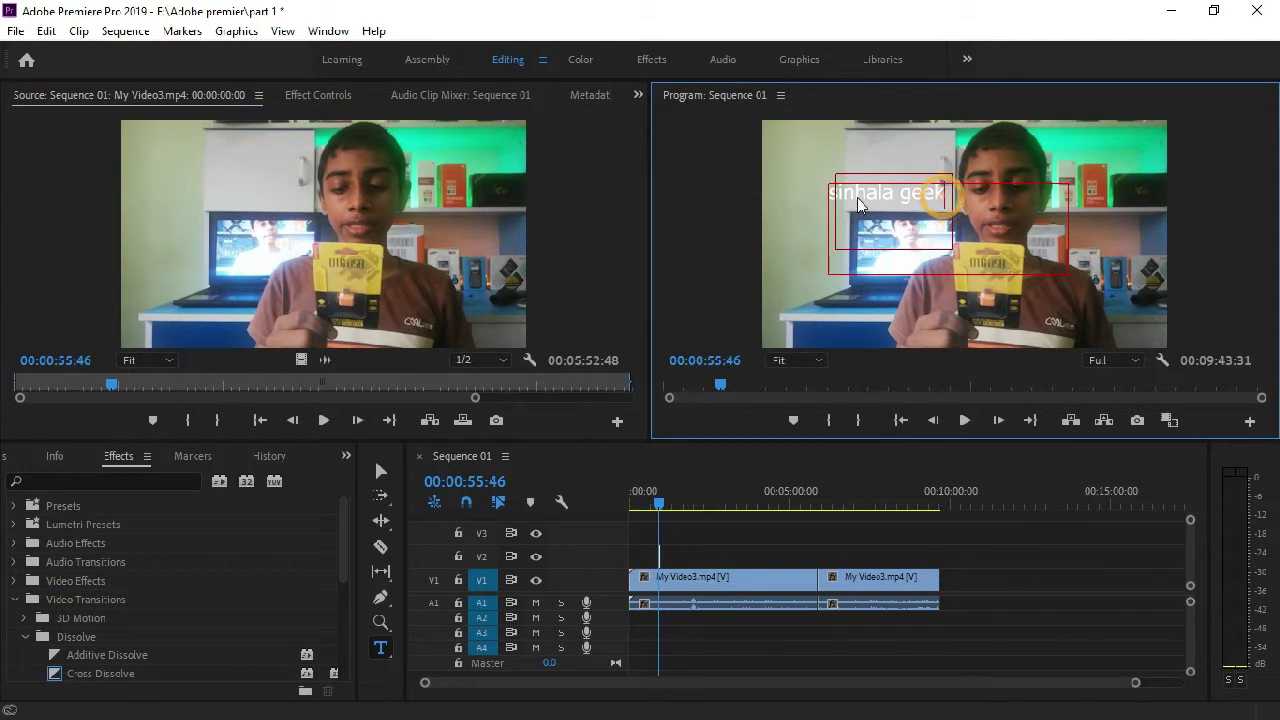
left_click_drag(945, 193, 822, 206)
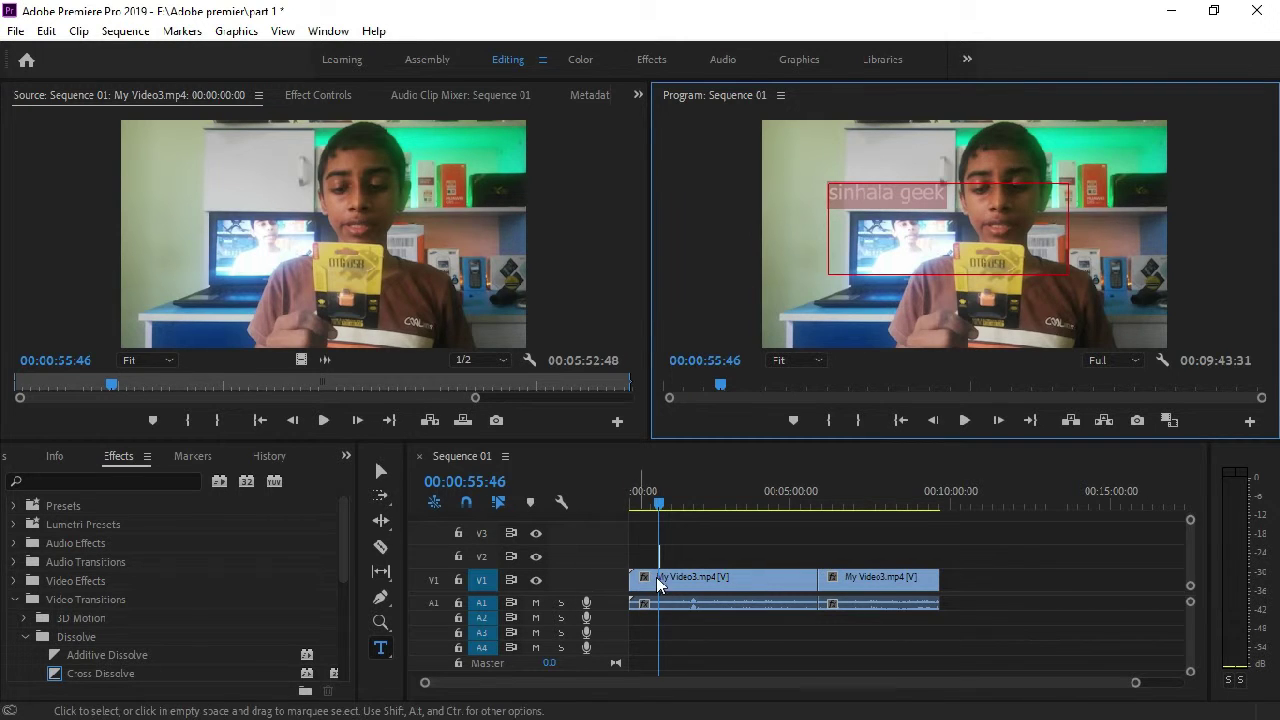
Delete both My Video3.mp4 clips from V1 together with the empty gap between the sequence start and the second clip
left_click(707, 587)
key("Delete")
left_click(709, 583)
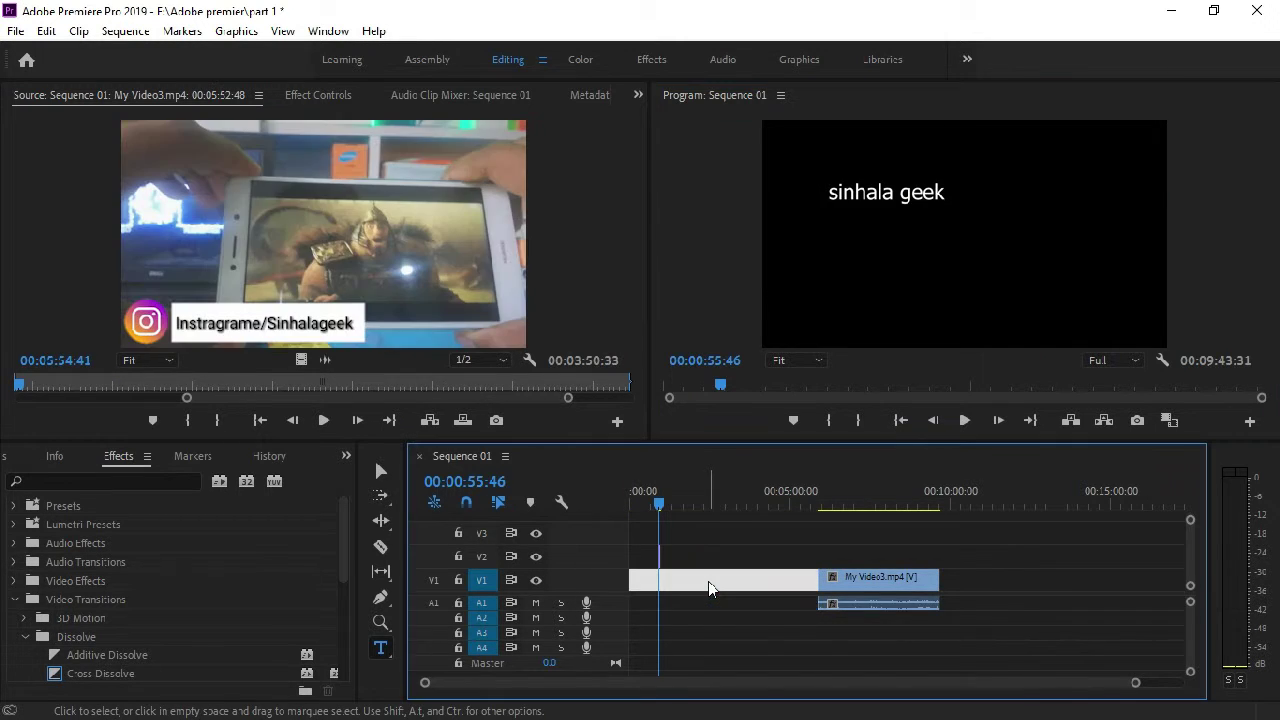
key("Delete")
left_click(854, 582)
key("Delete")
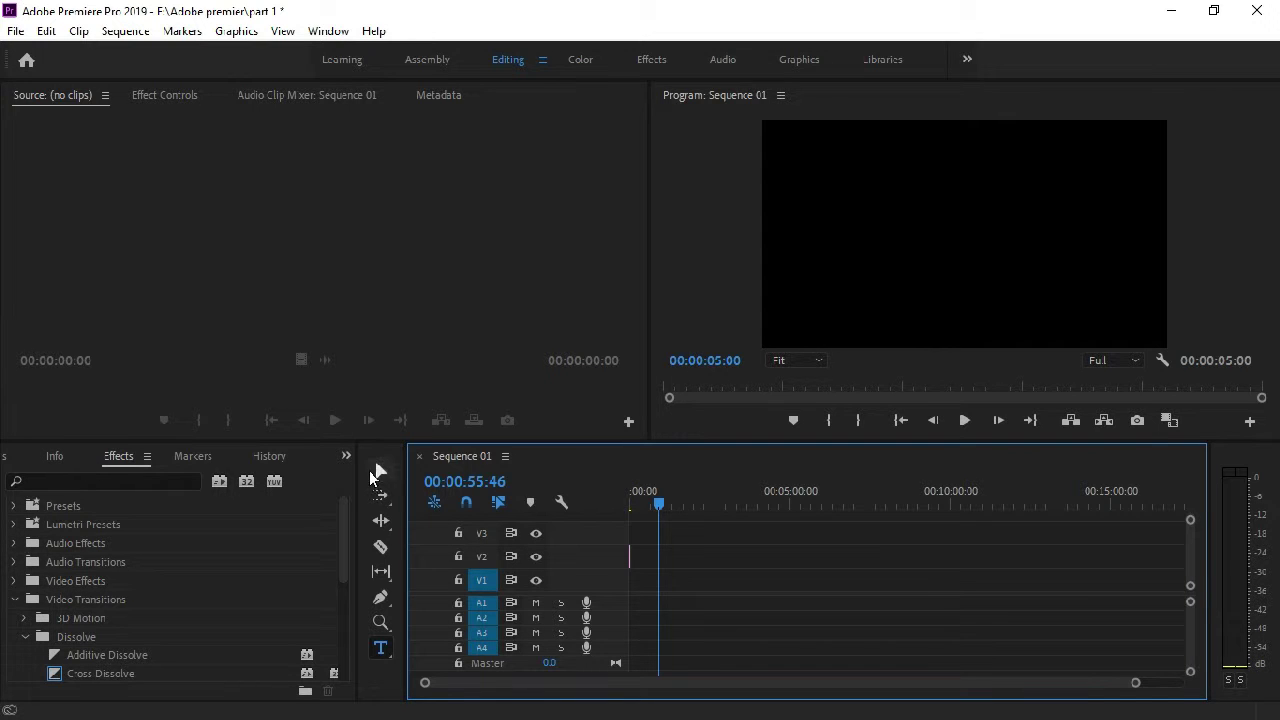
Show the media items of the project part 1 and widen their area slightly
left_click(346, 456)
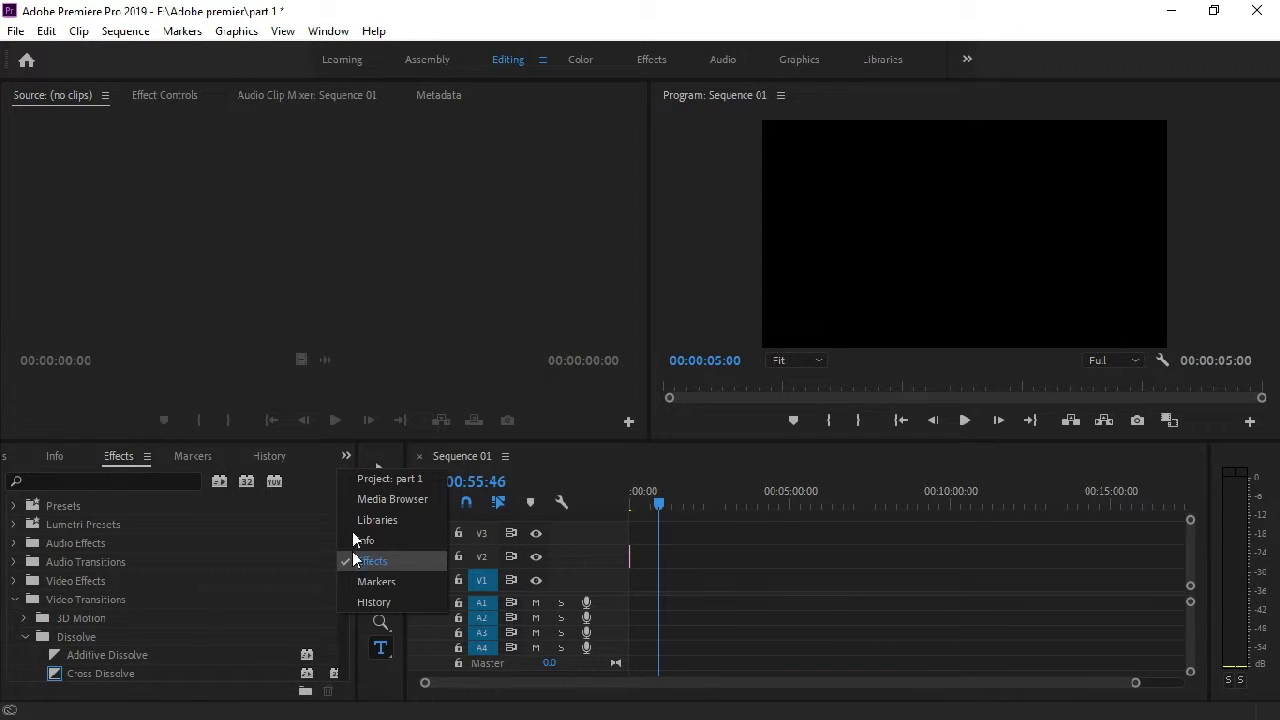
left_click(357, 481)
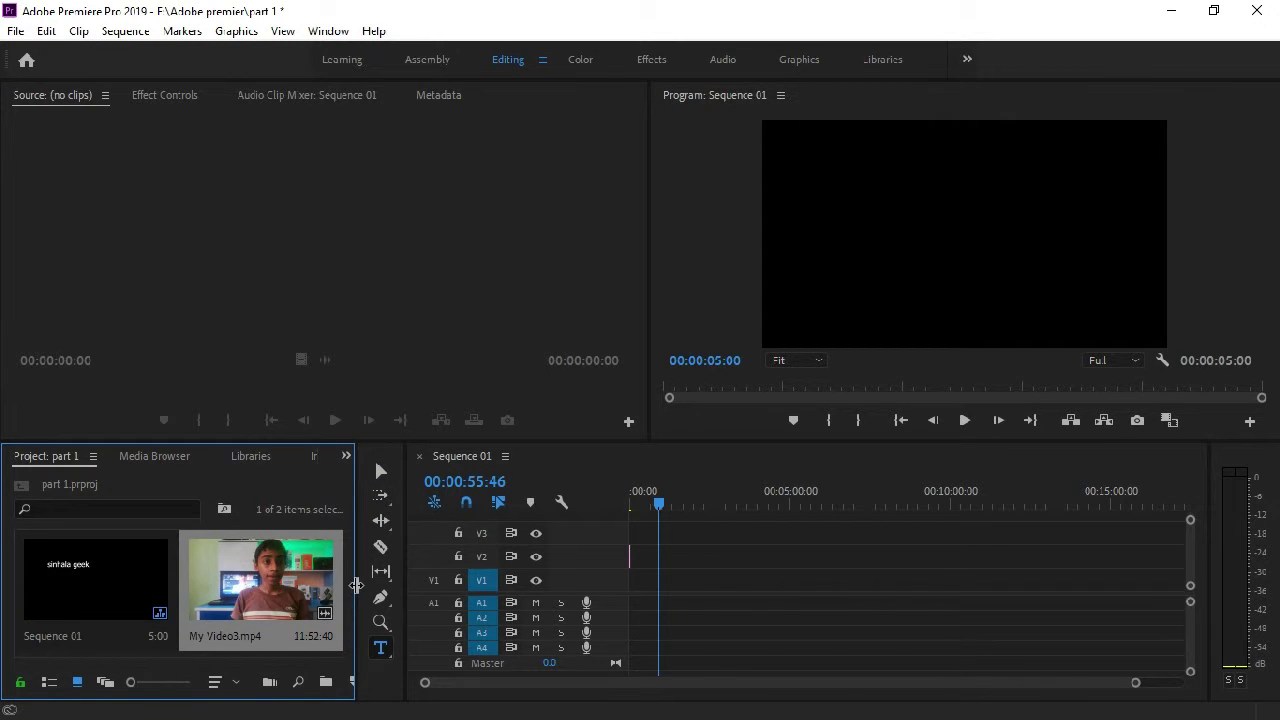
left_click_drag(362, 585, 384, 585)
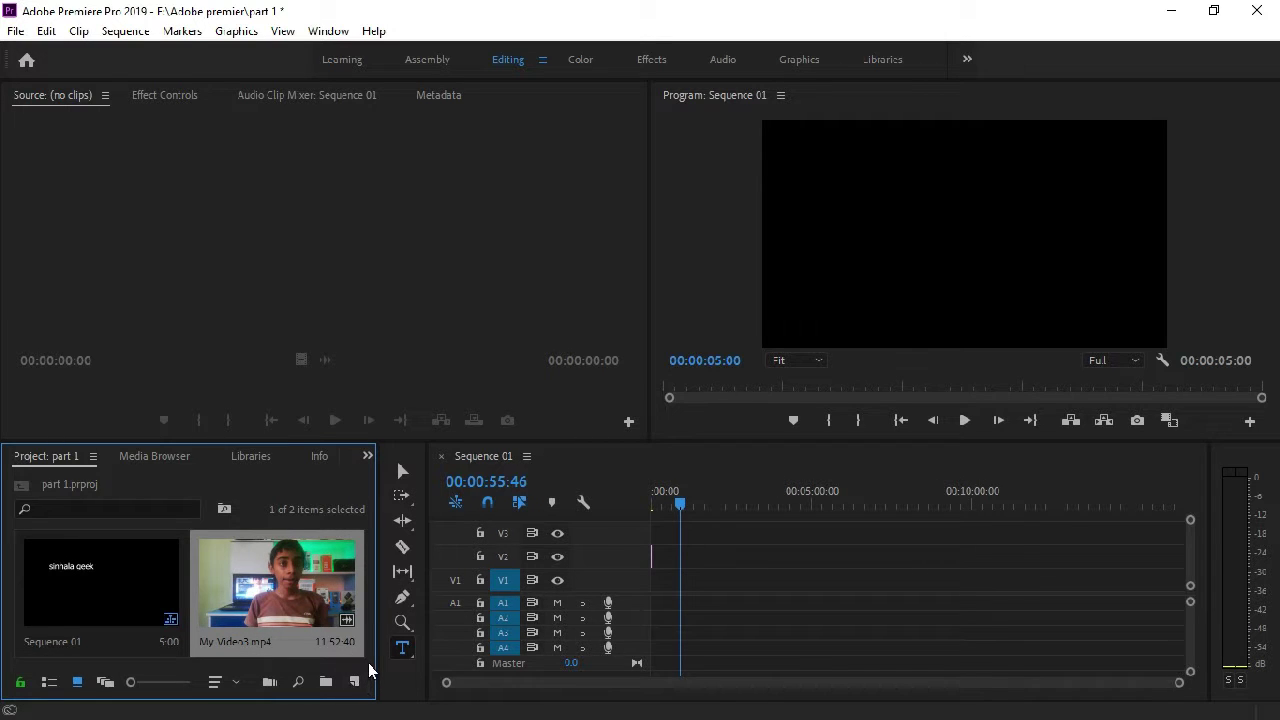
Import the Subscribe Intro video from the Videos folder into the project
right_click(289, 515)
left_click(388, 312)
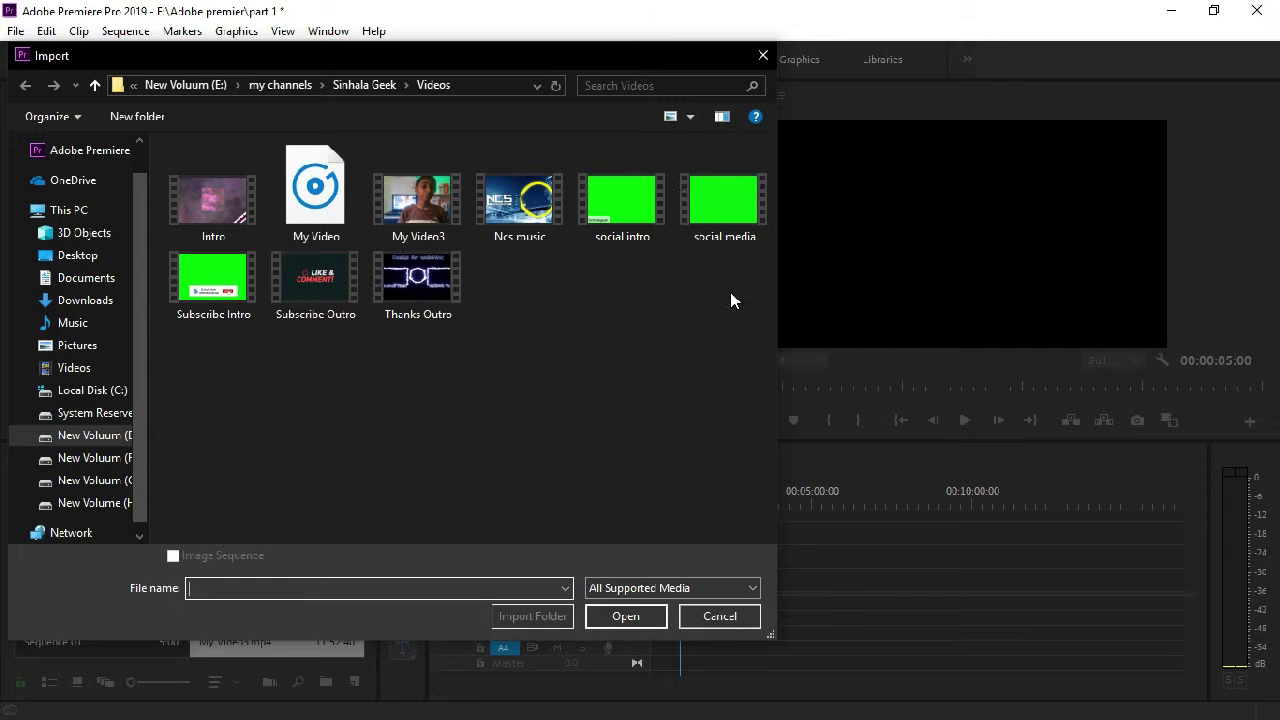
left_click(707, 199)
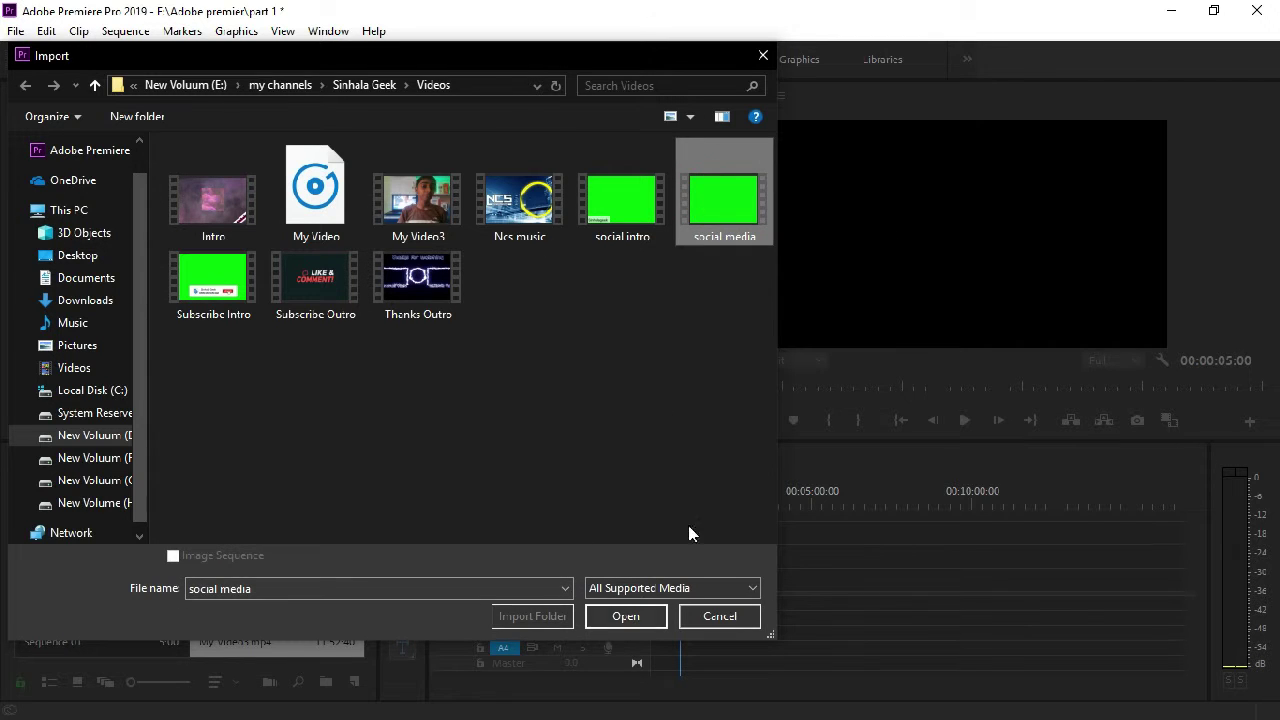
left_click(213, 300)
left_click(626, 616)
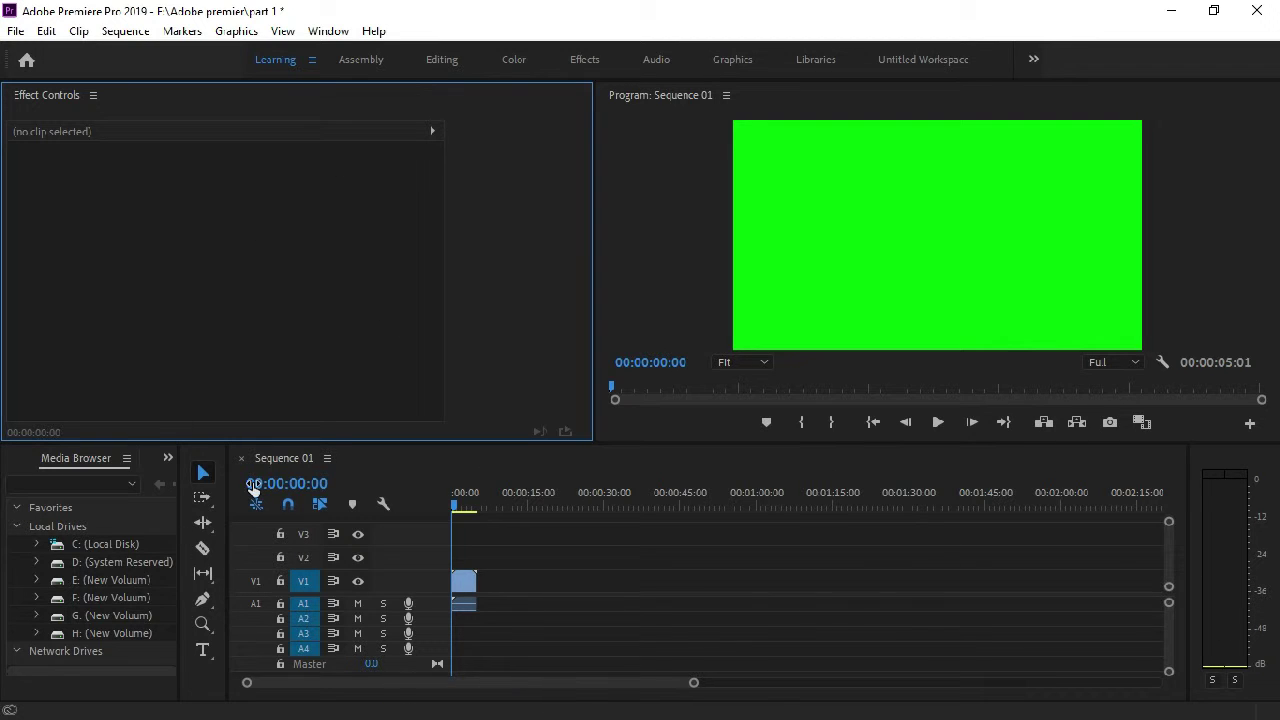
Return to the Editing workspace and bring up the Effects library
left_click(93, 95)
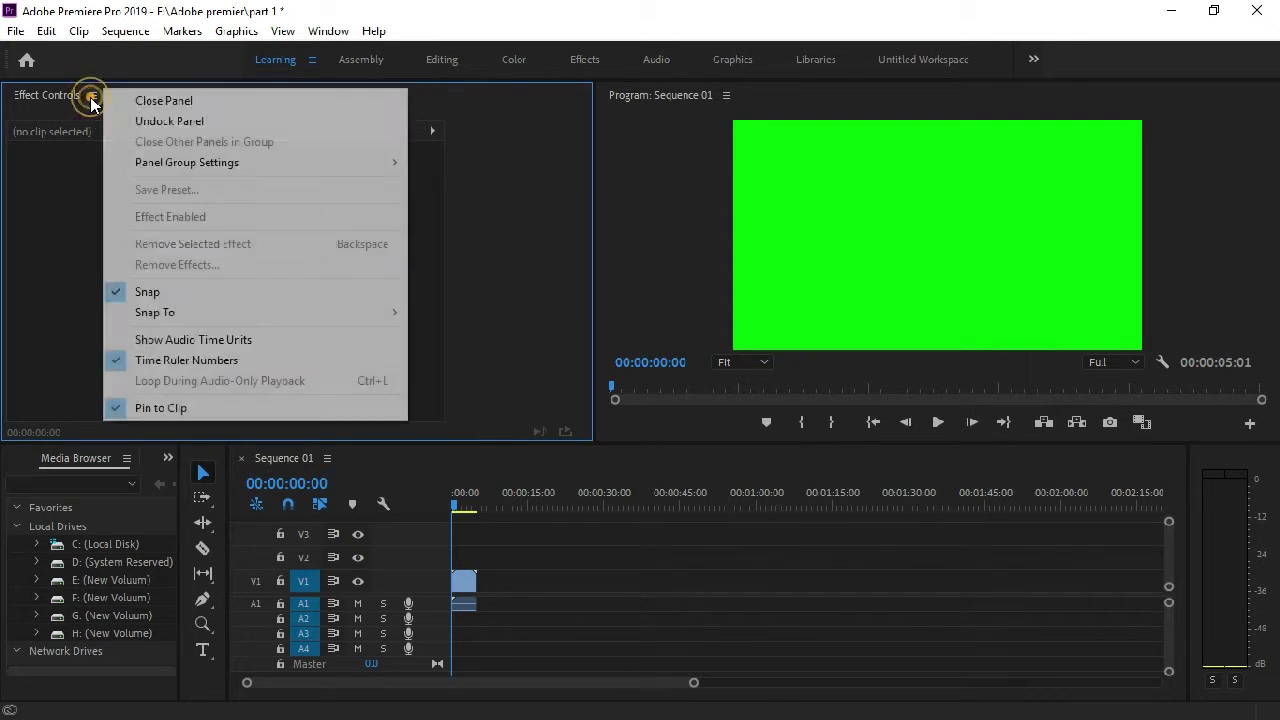
left_click(168, 457)
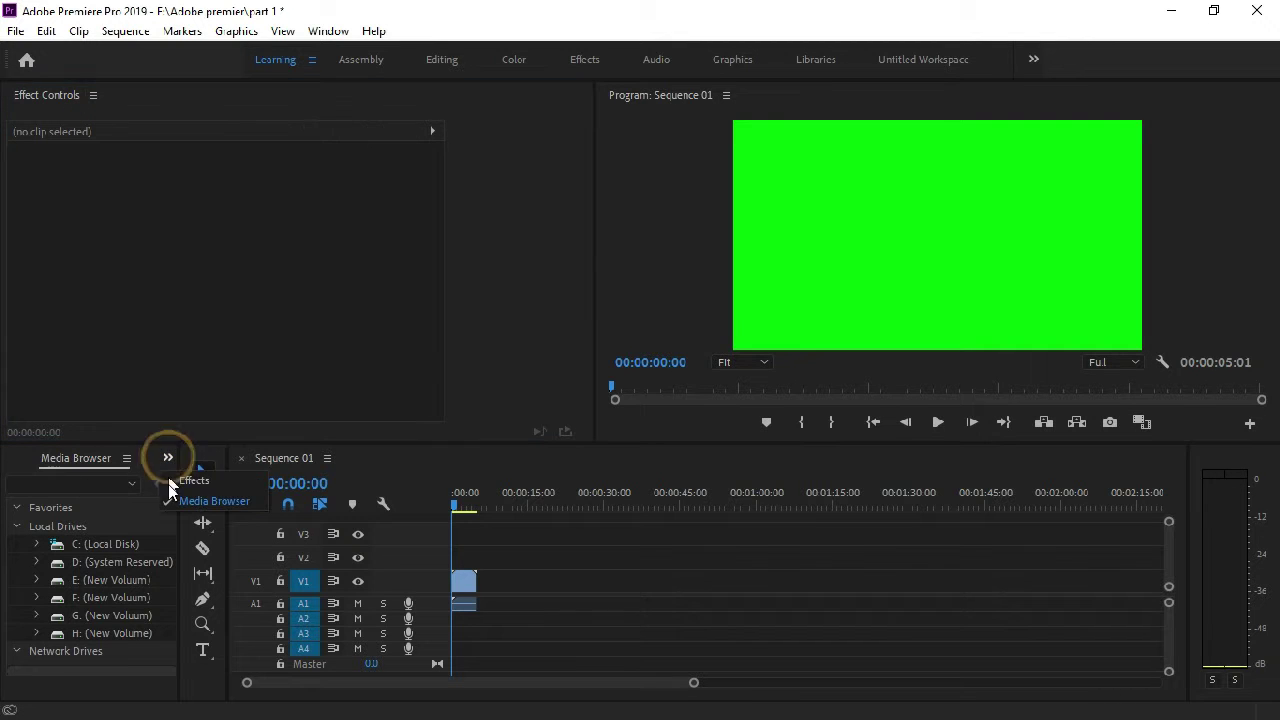
left_click(172, 481)
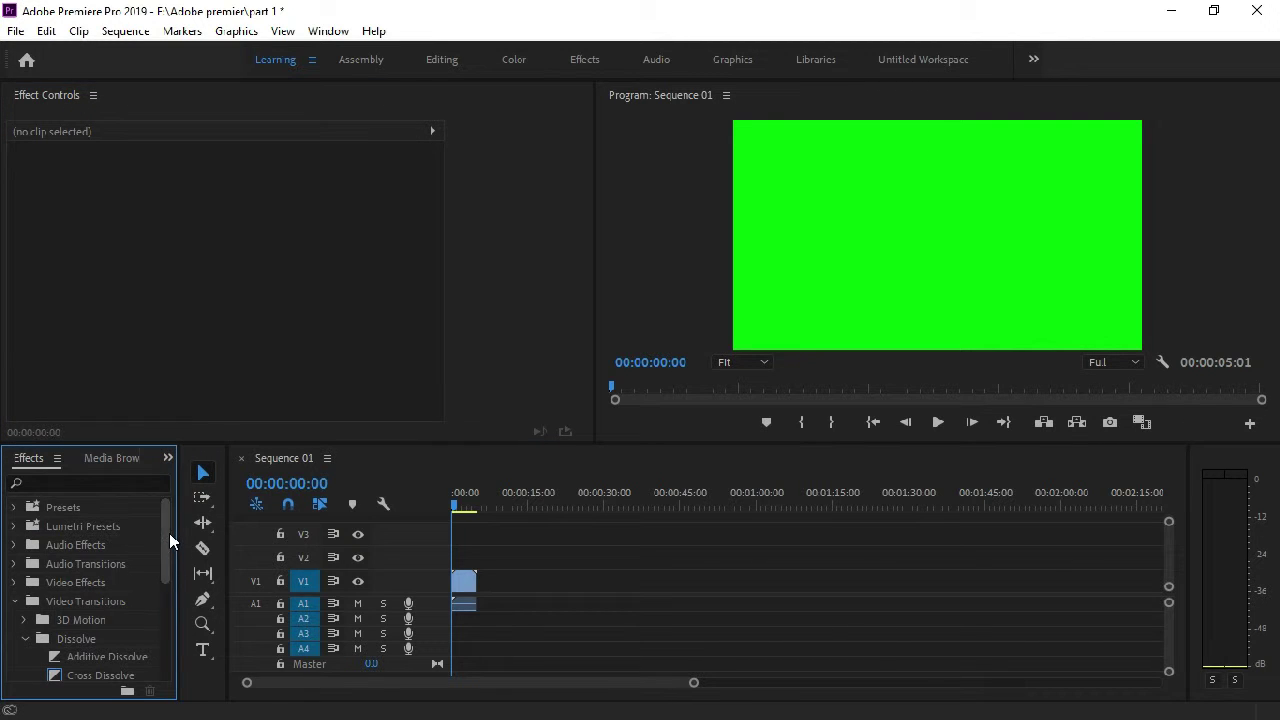
left_click(434, 60)
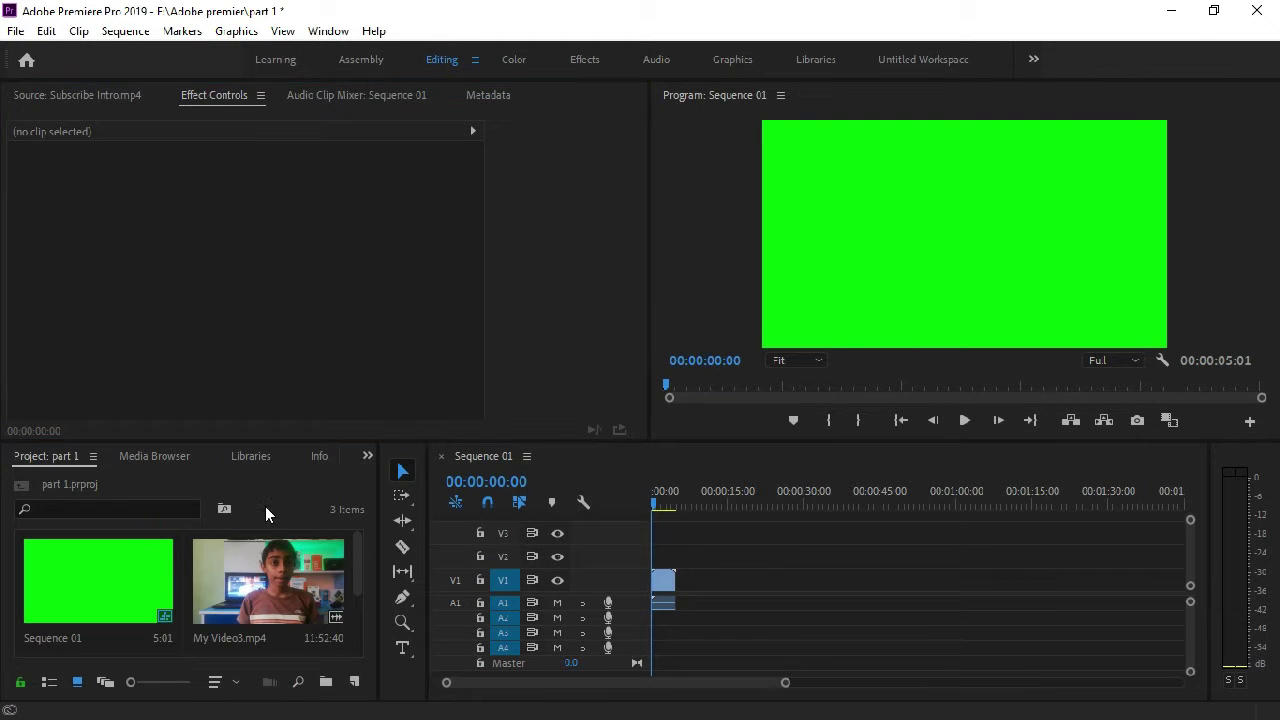
left_click(362, 458)
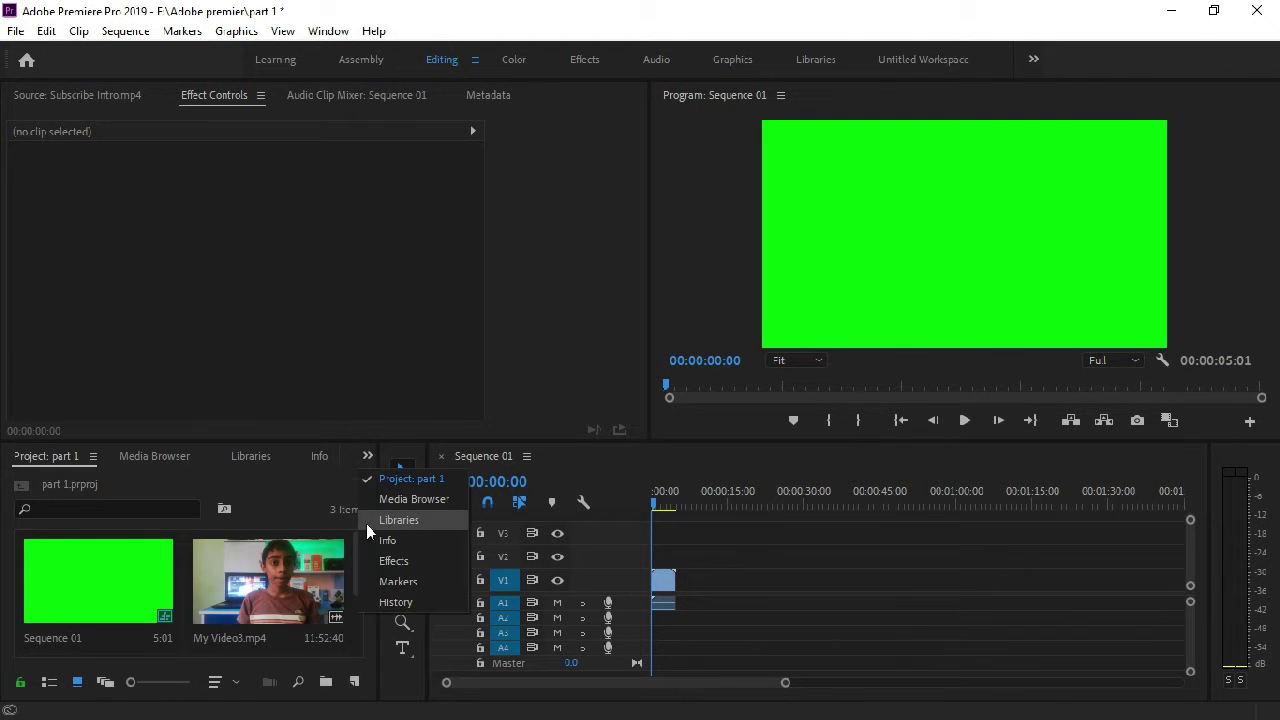
left_click(380, 560)
Search the effects for "key" and apply Ultra Key to the Subscribe Intro.mp4 clip on V1
scroll(175, 550, "down", 2)
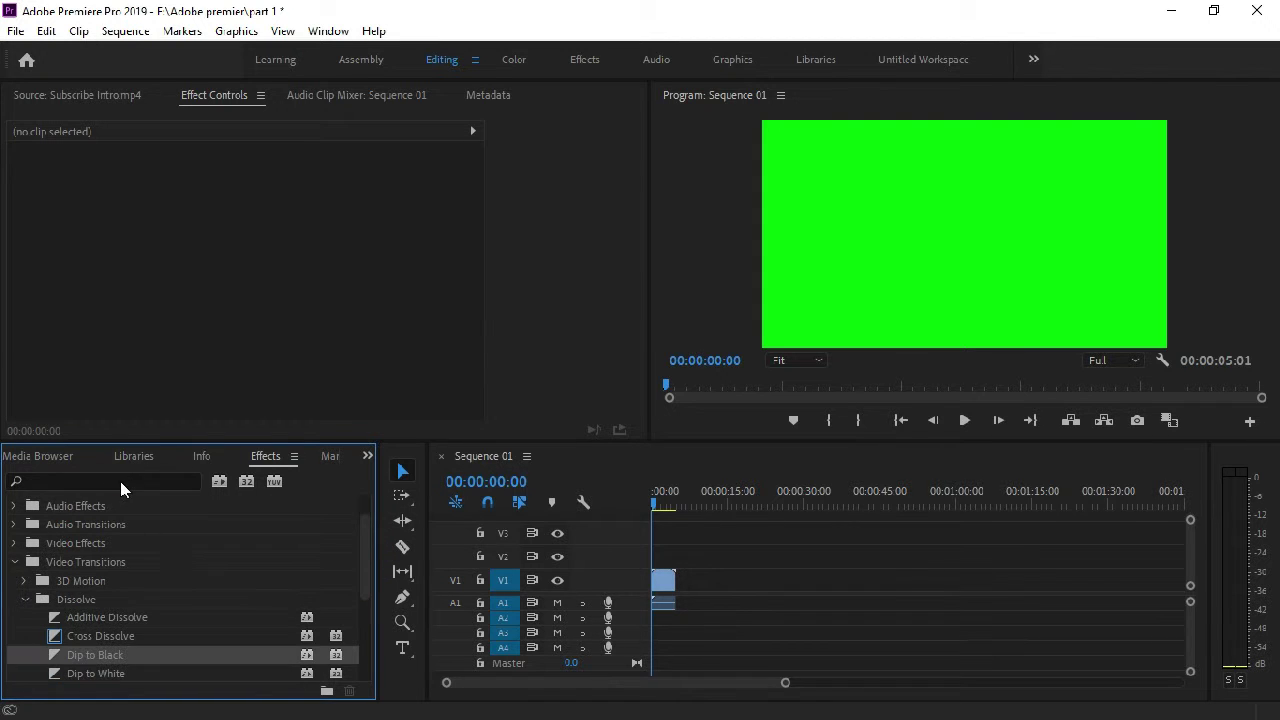
left_click(120, 481)
type("key")
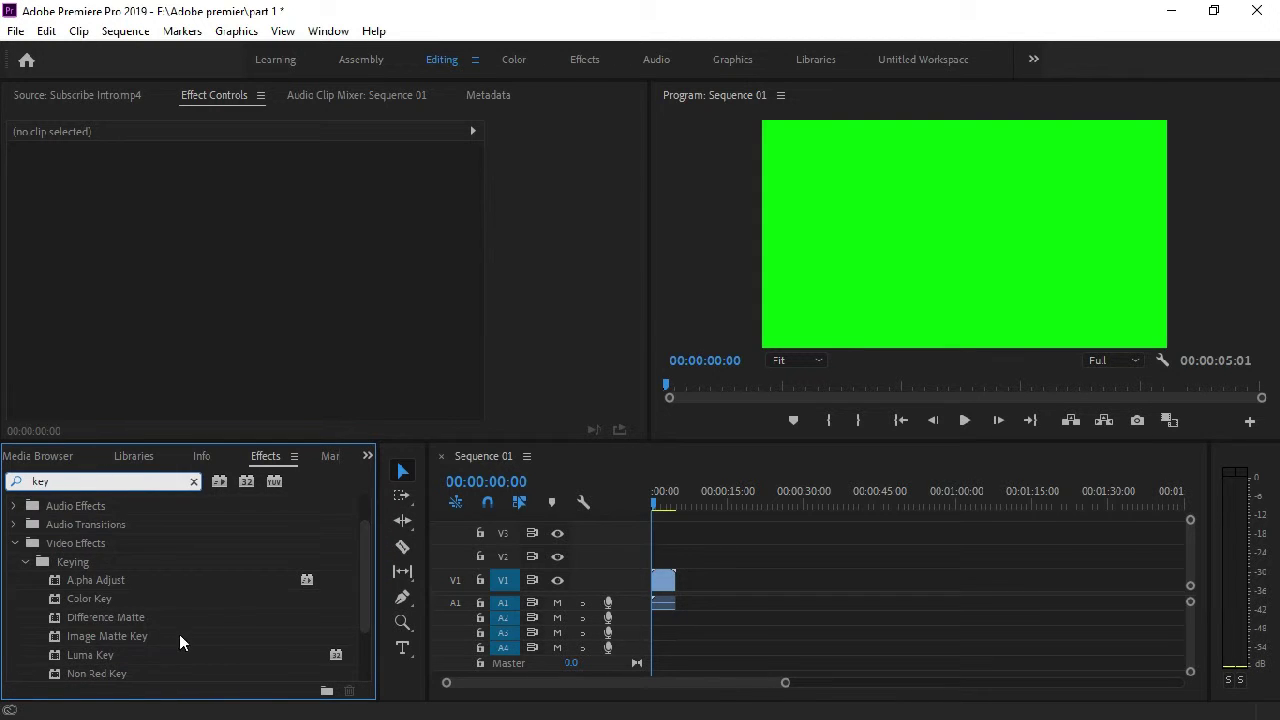
scroll(220, 645, "down", 3)
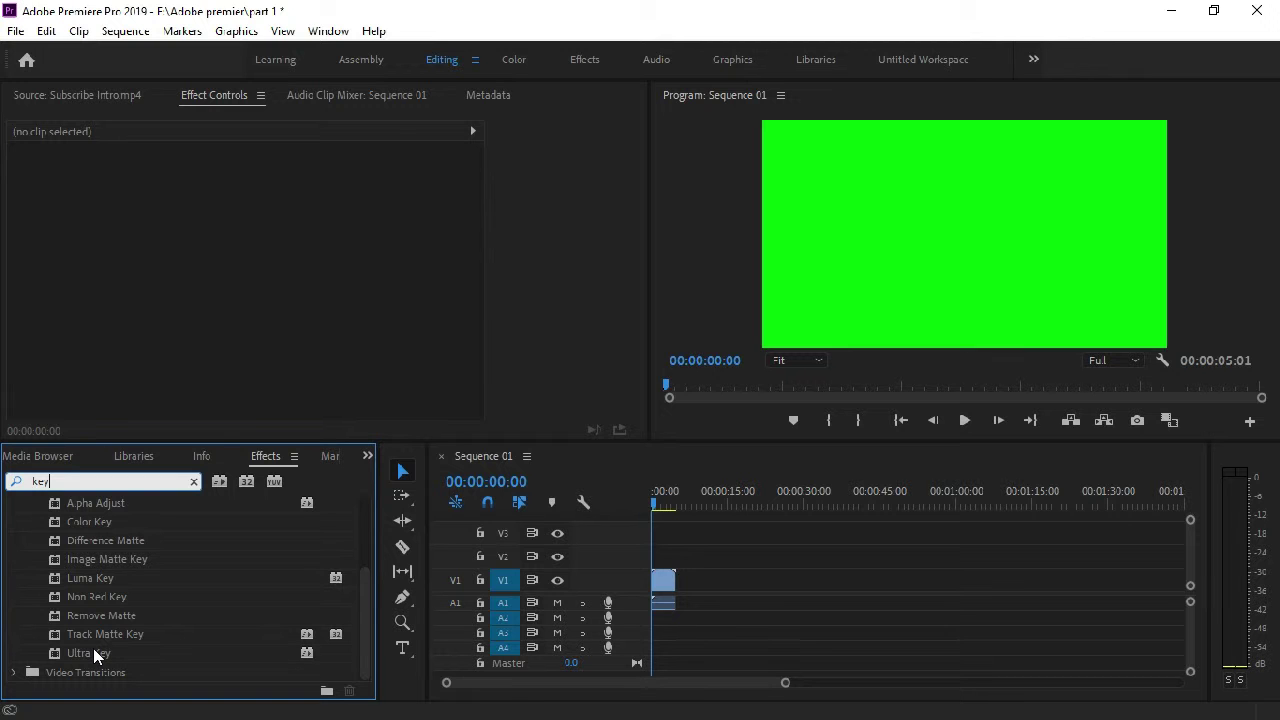
left_click(93, 652)
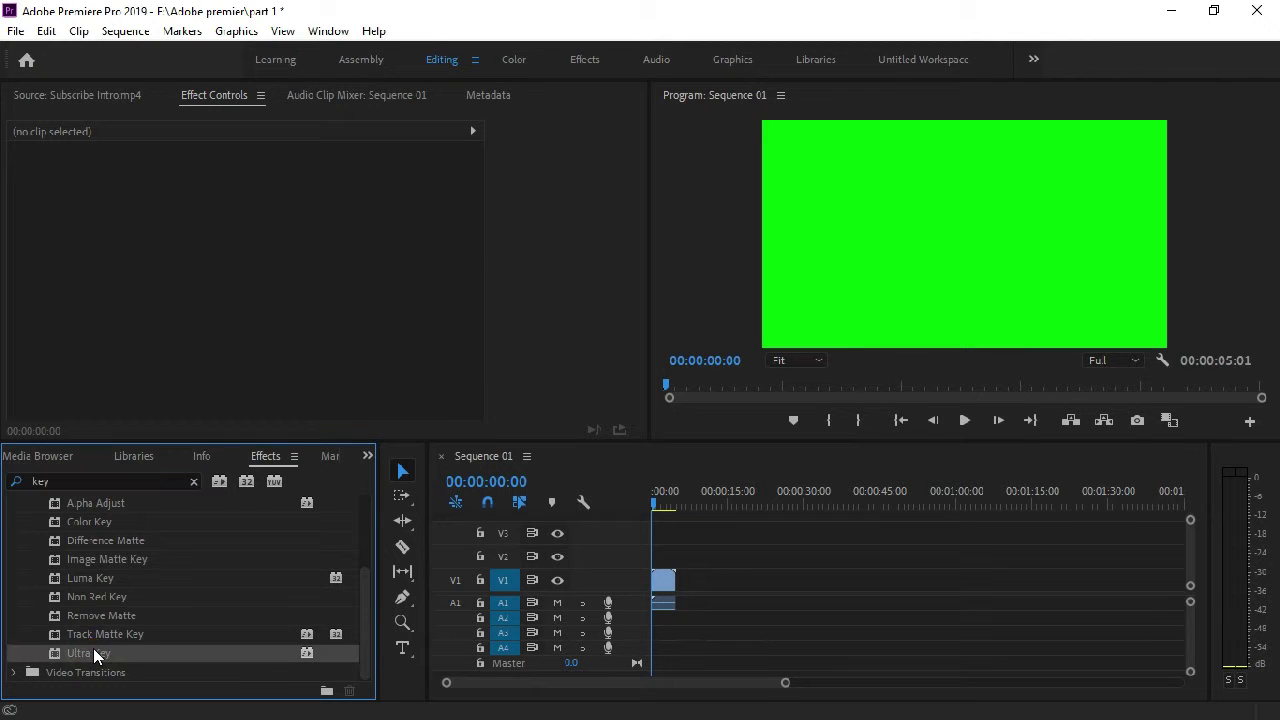
left_click_drag(96, 650, 670, 586)
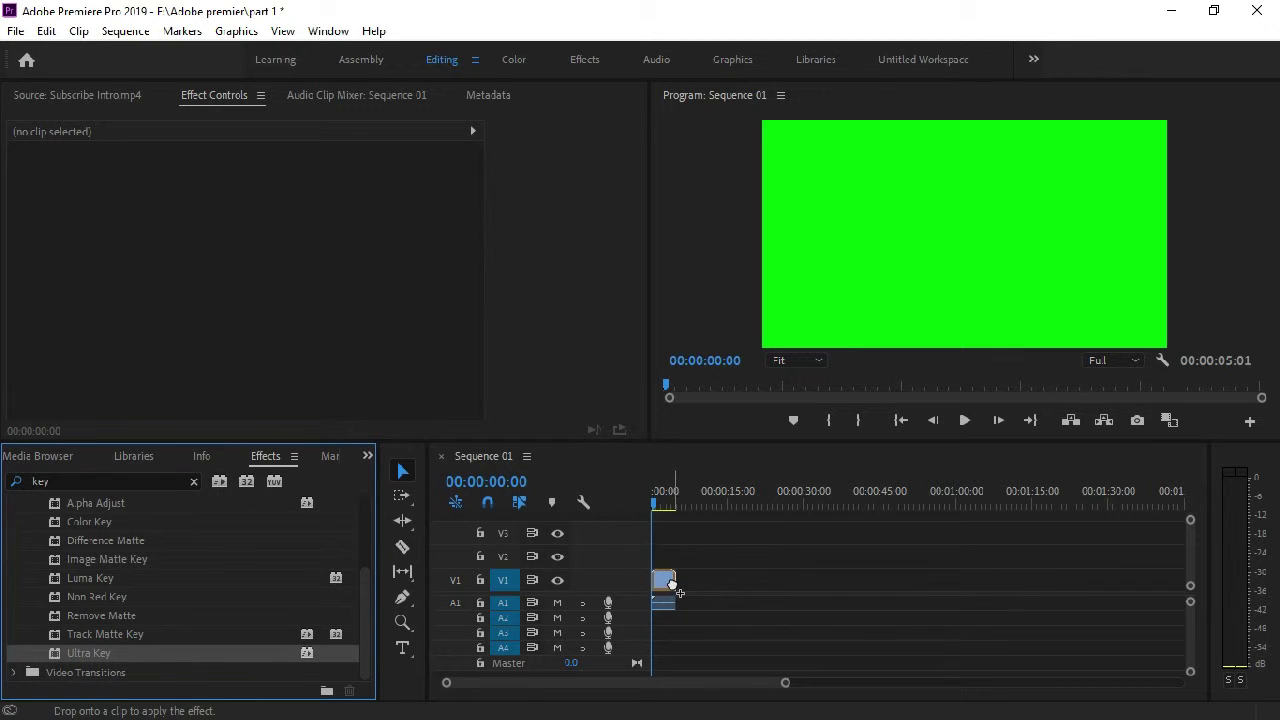
left_click_drag(670, 584, 667, 581)
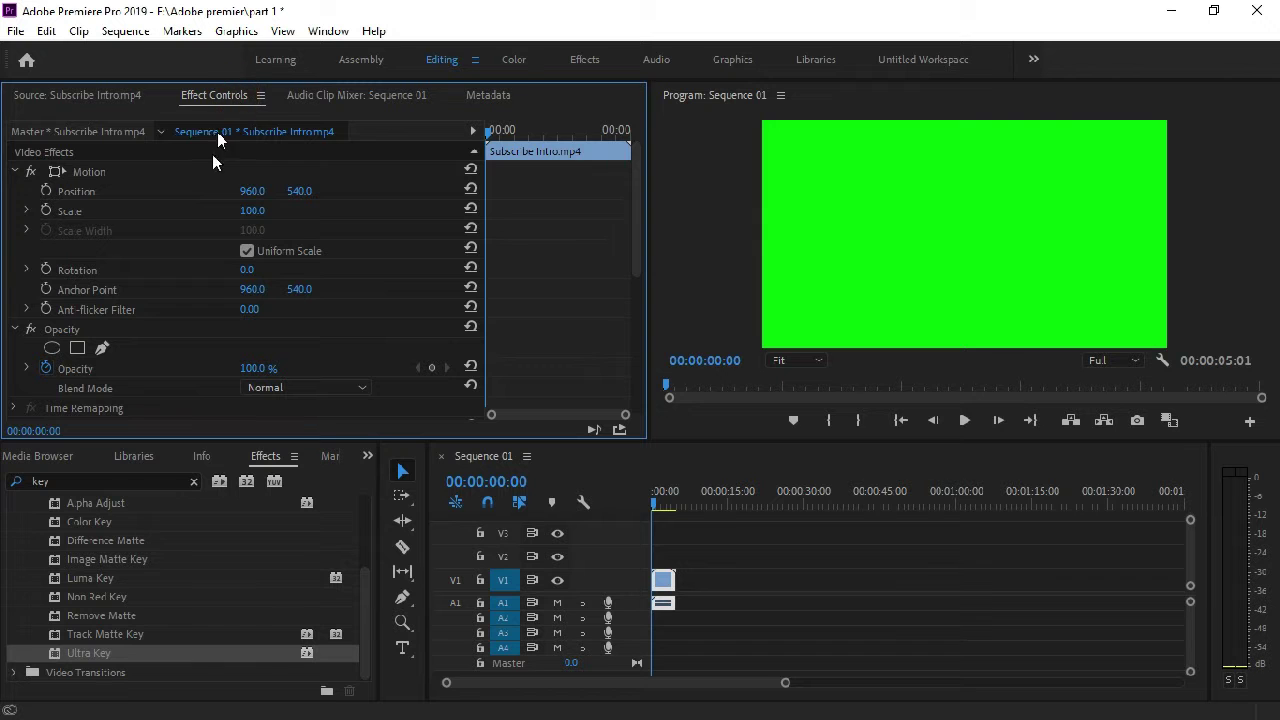
Set the Ultra Key's key color to a bright yellow with a hue of 56°
scroll(355, 302, "down", 2)
scroll(359, 305, "down", 4)
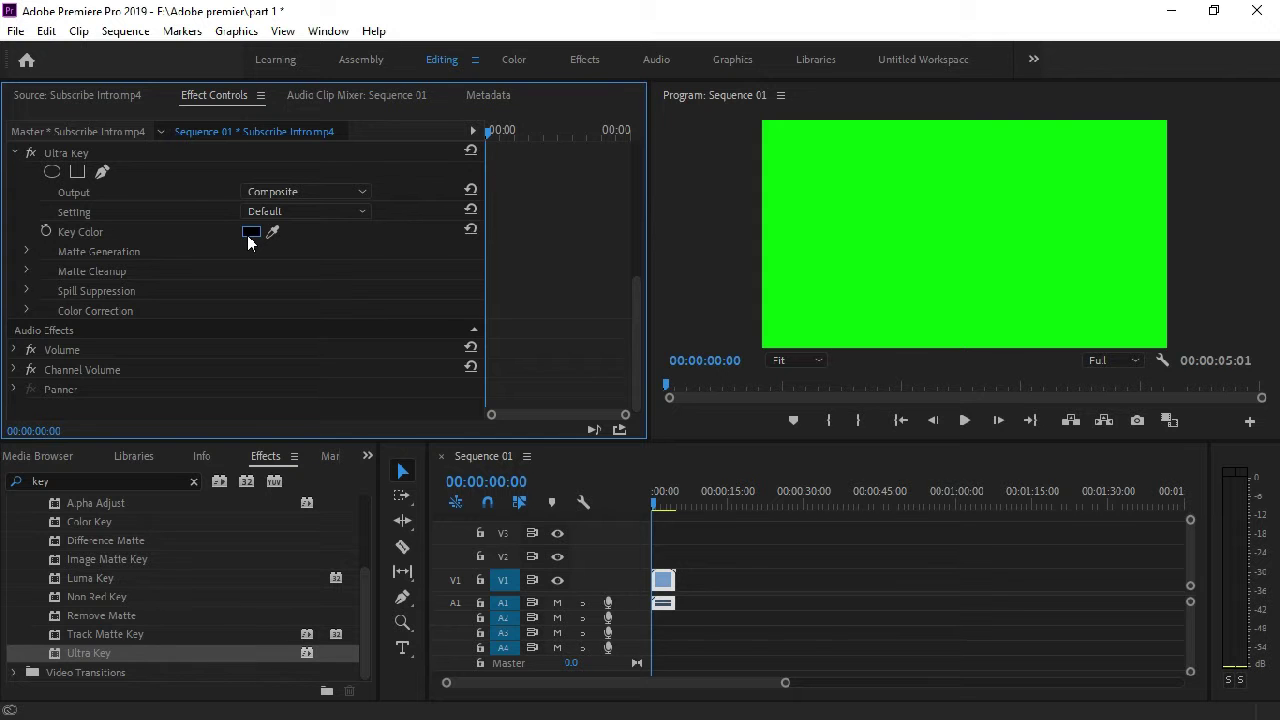
left_click(250, 232)
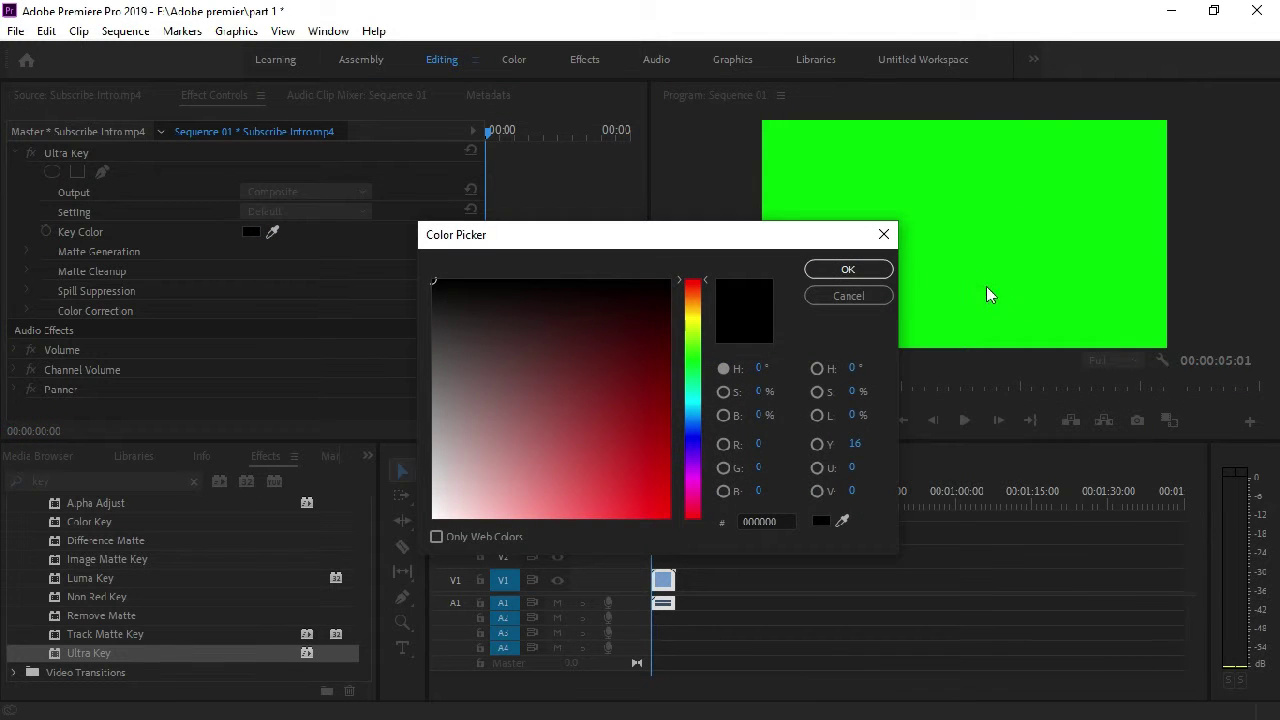
left_click(692, 318)
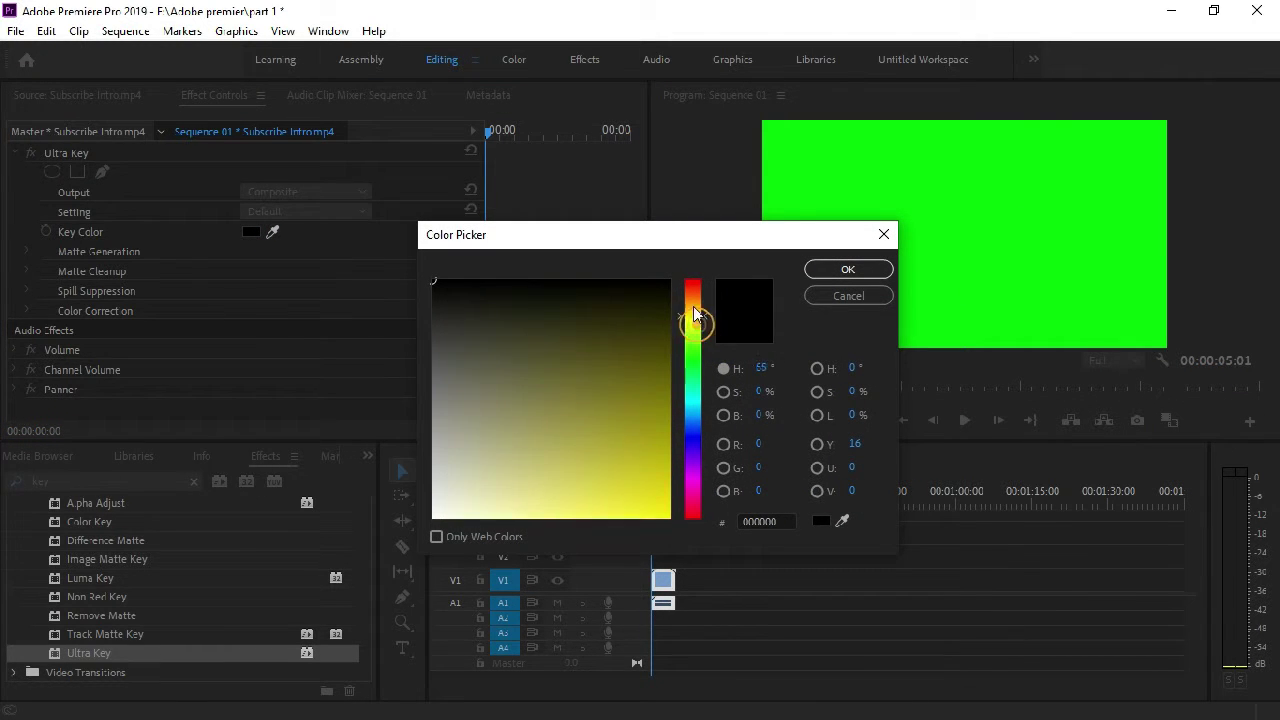
mouse_move(694, 314)
left_mouse_down()
mouse_move(691, 286)
mouse_move(703, 471)
mouse_move(703, 320)
left_mouse_up()
left_click(670, 512)
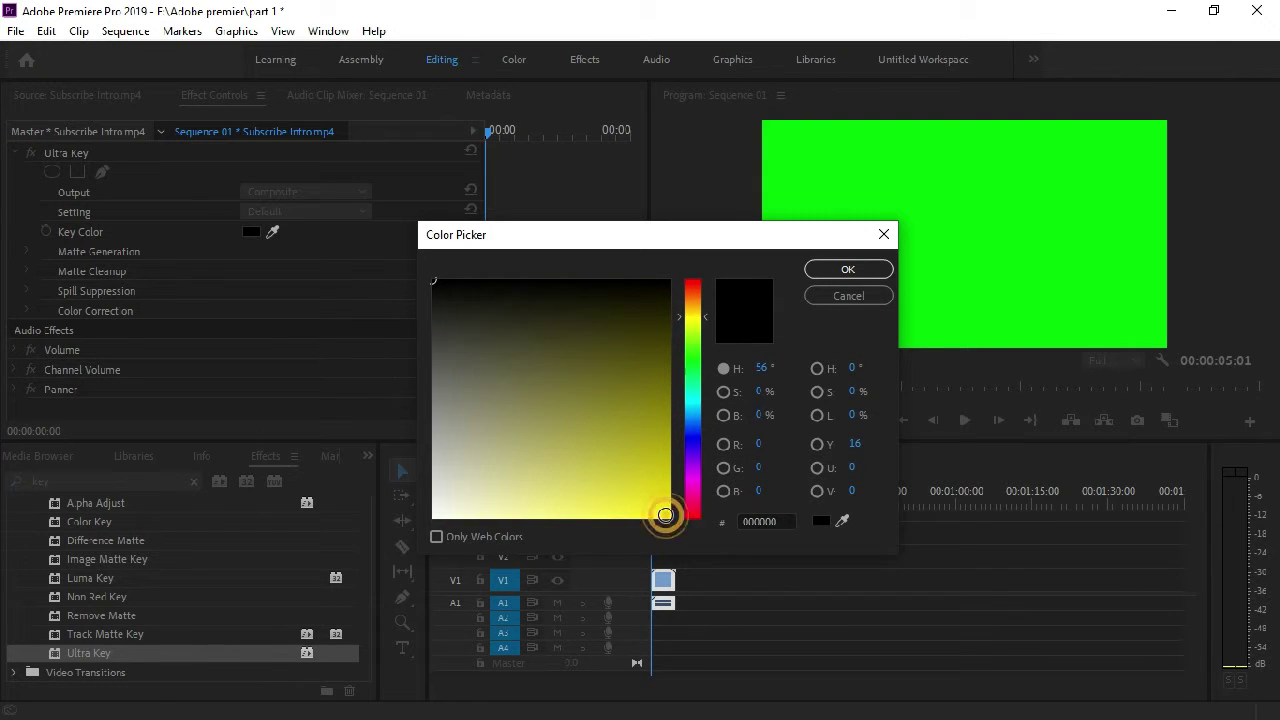
left_click(848, 274)
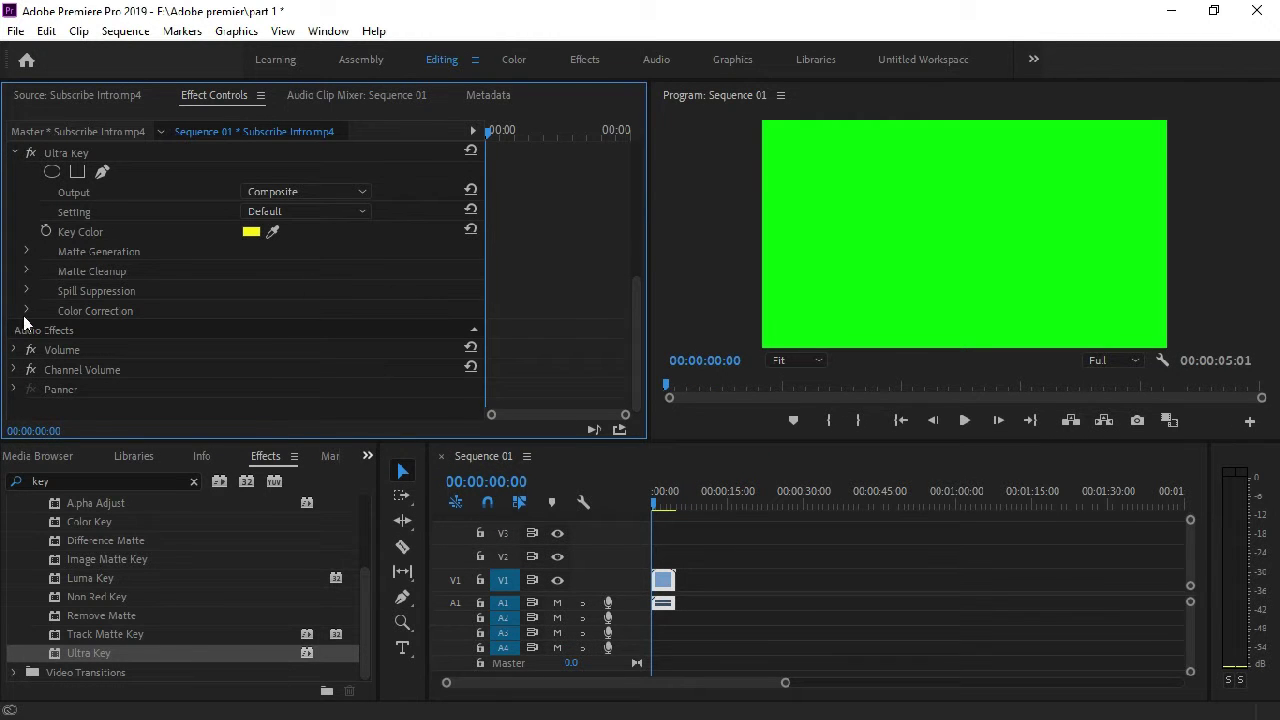
Sample the picture's green background as the Ultra Key's key color and play the sequence to check the keying
left_click(274, 232)
left_click(838, 262)
left_click(807, 229)
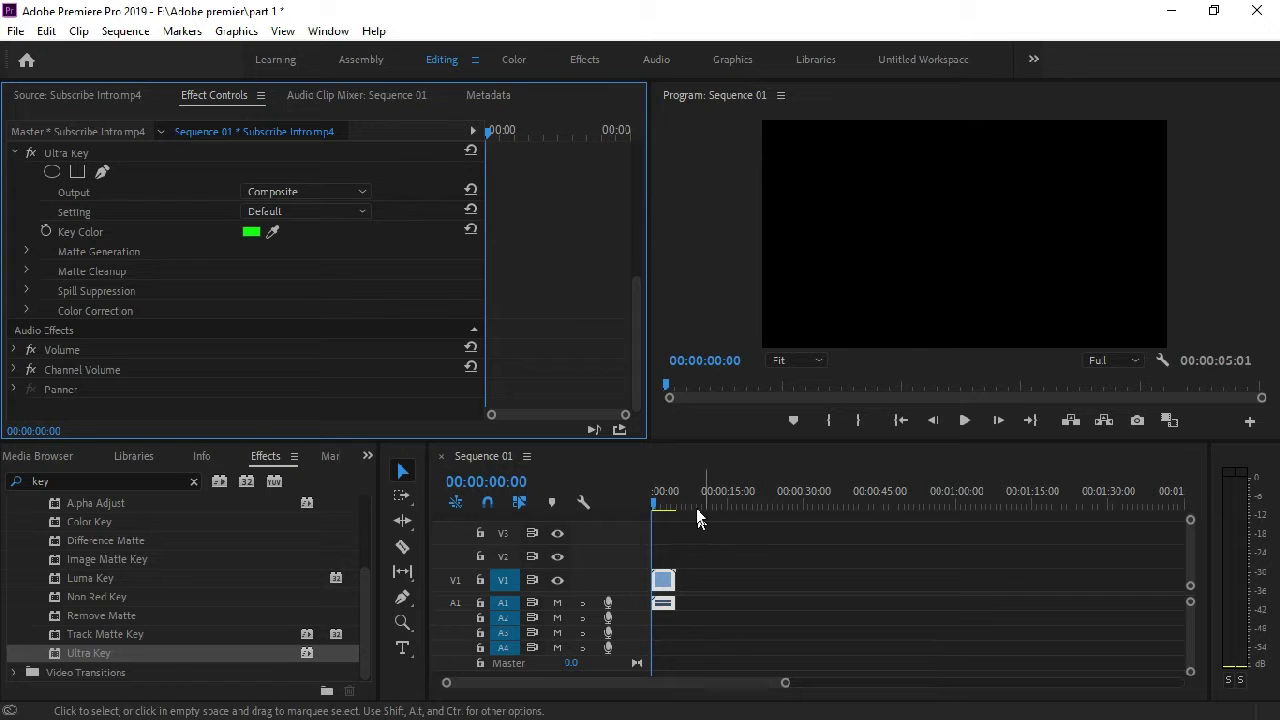
left_click(965, 421)
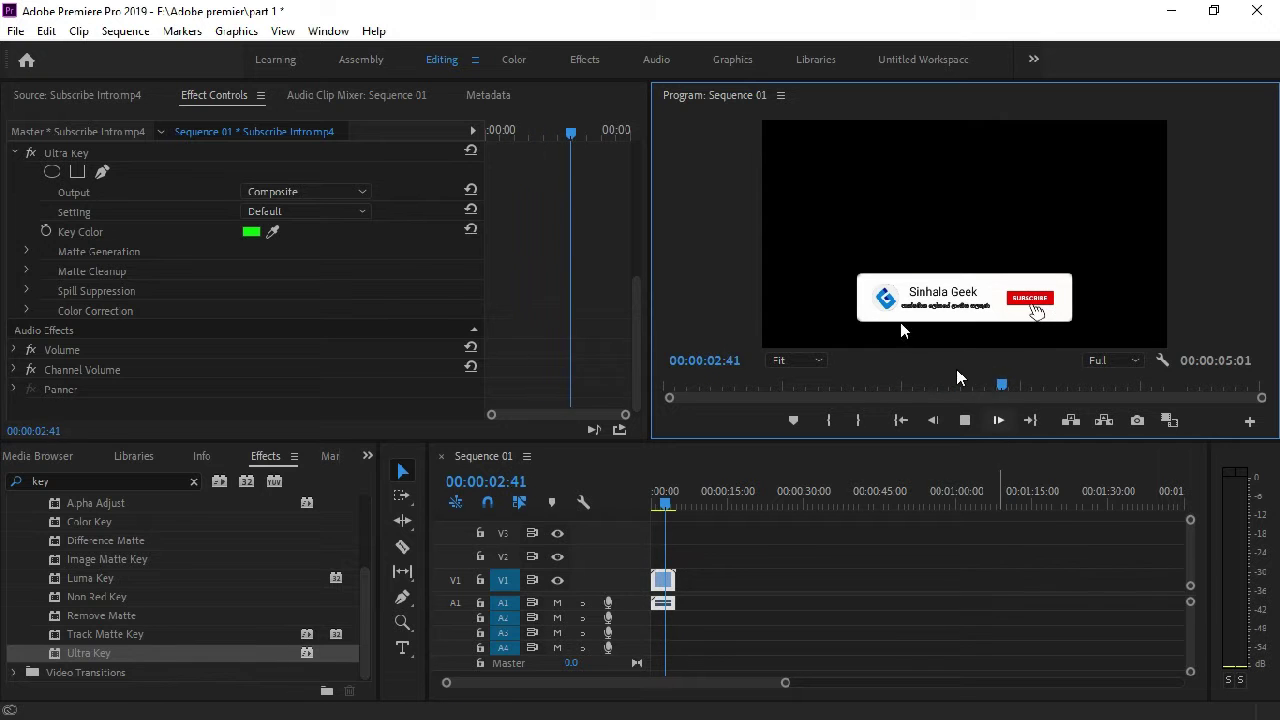
left_click(967, 421)
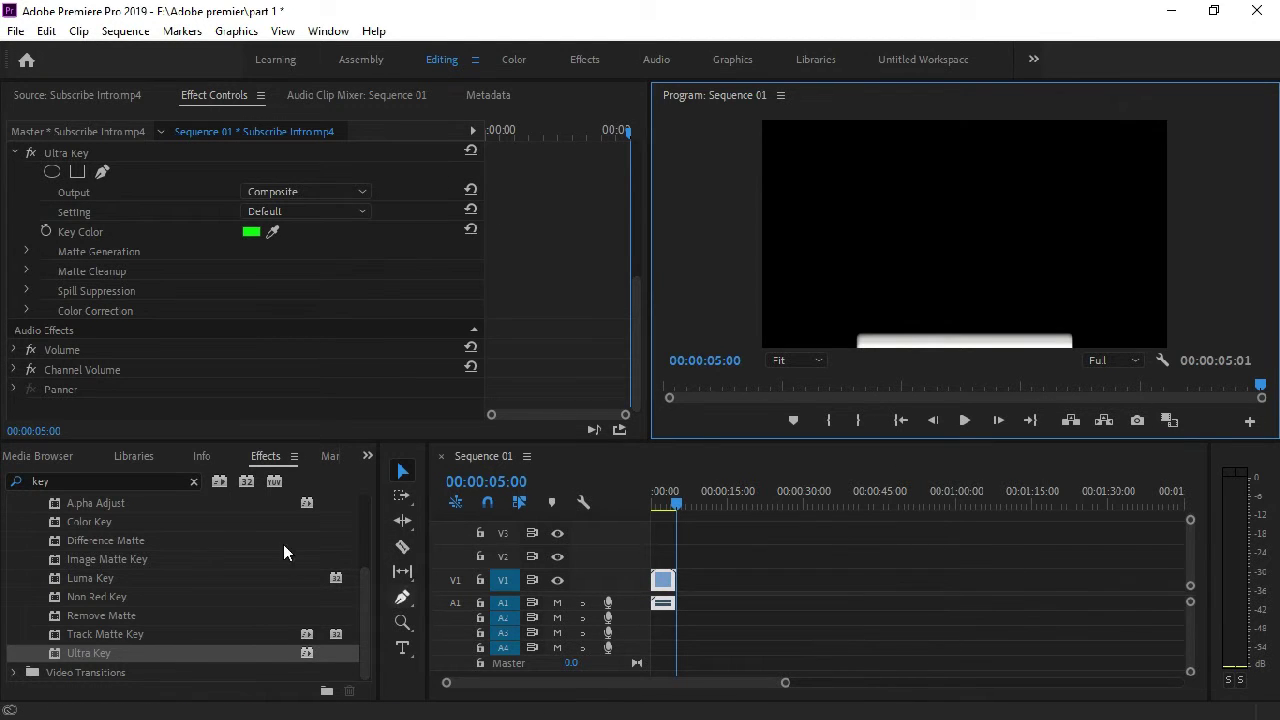
Return to the project's media bin and import the Subscribe Outro video from the Videos folder
left_click(28, 458)
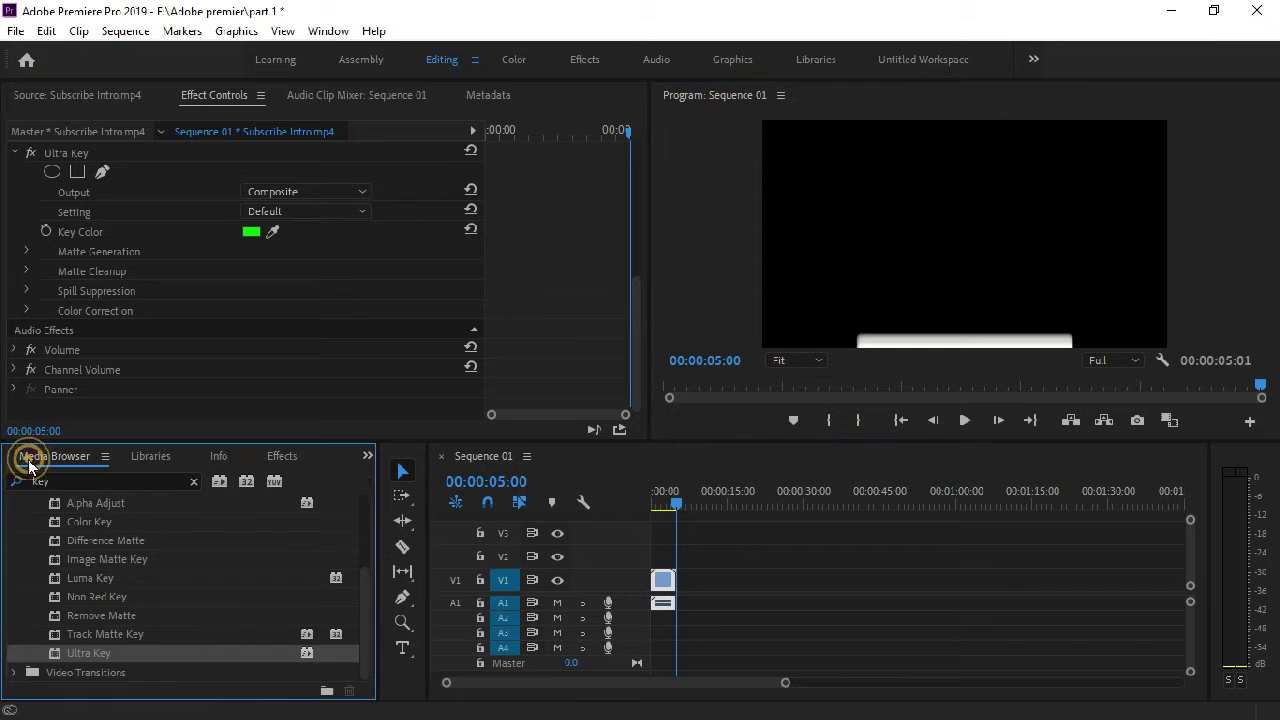
left_click(368, 455)
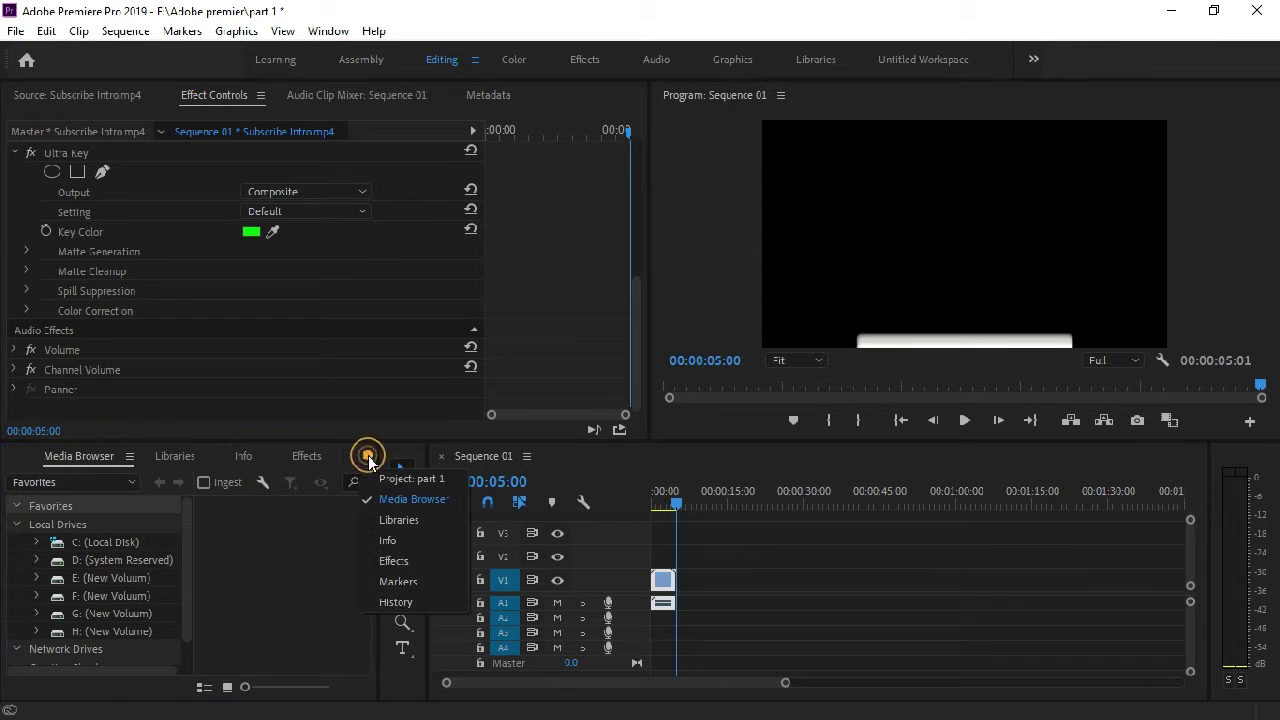
left_click(371, 478)
scroll(480, 665, "down", 2)
scroll(200, 676, "down", 2)
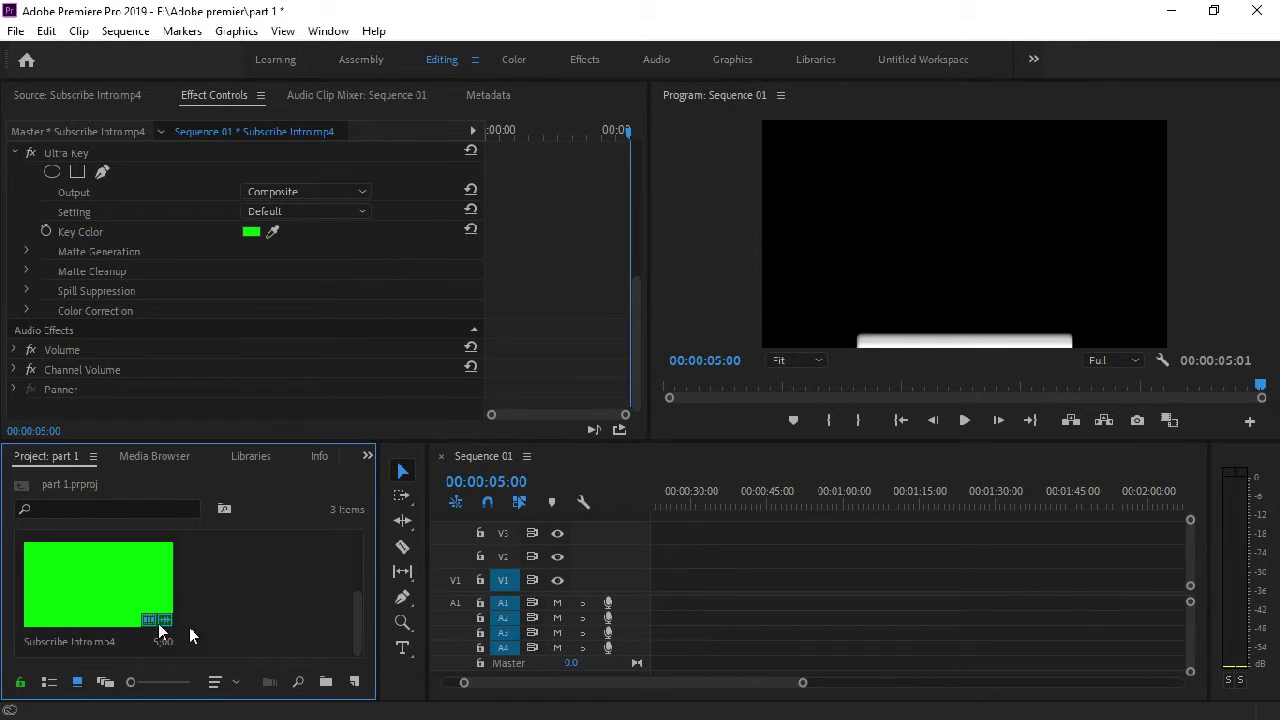
scroll(193, 634, "up", 2)
scroll(290, 607, "down", 2)
right_click(276, 609)
left_click(316, 403)
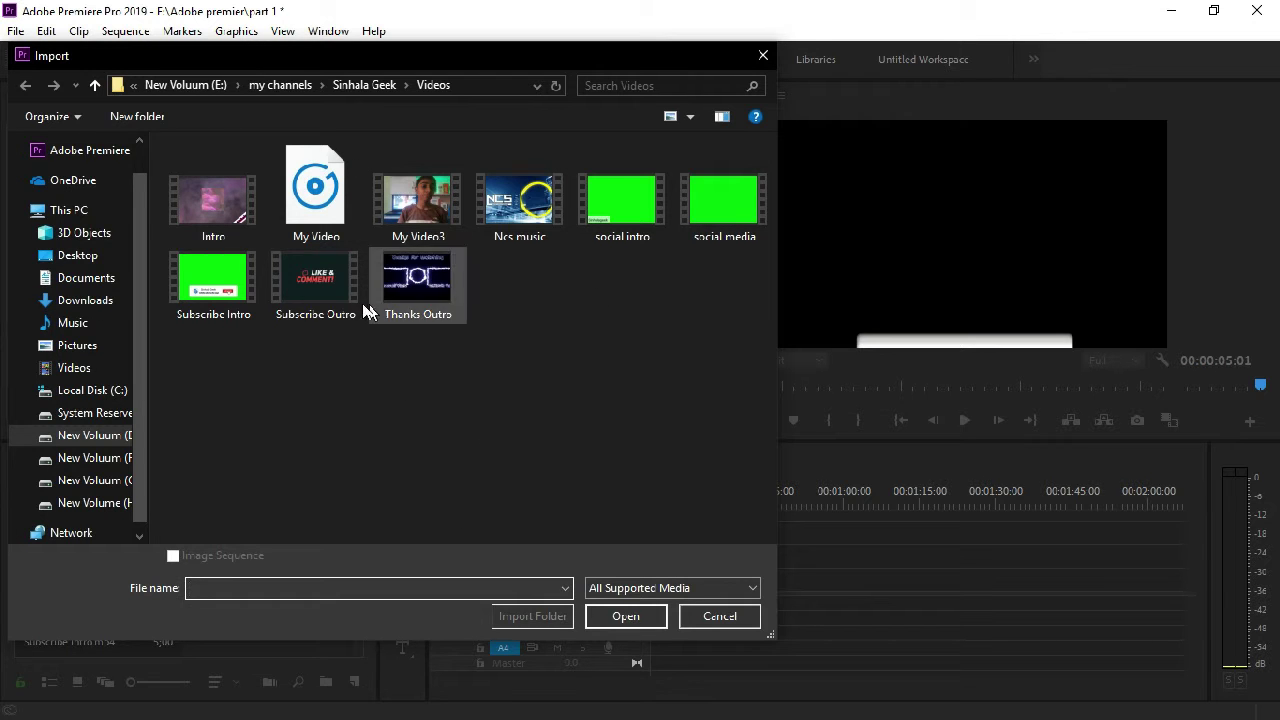
double_click(334, 287)
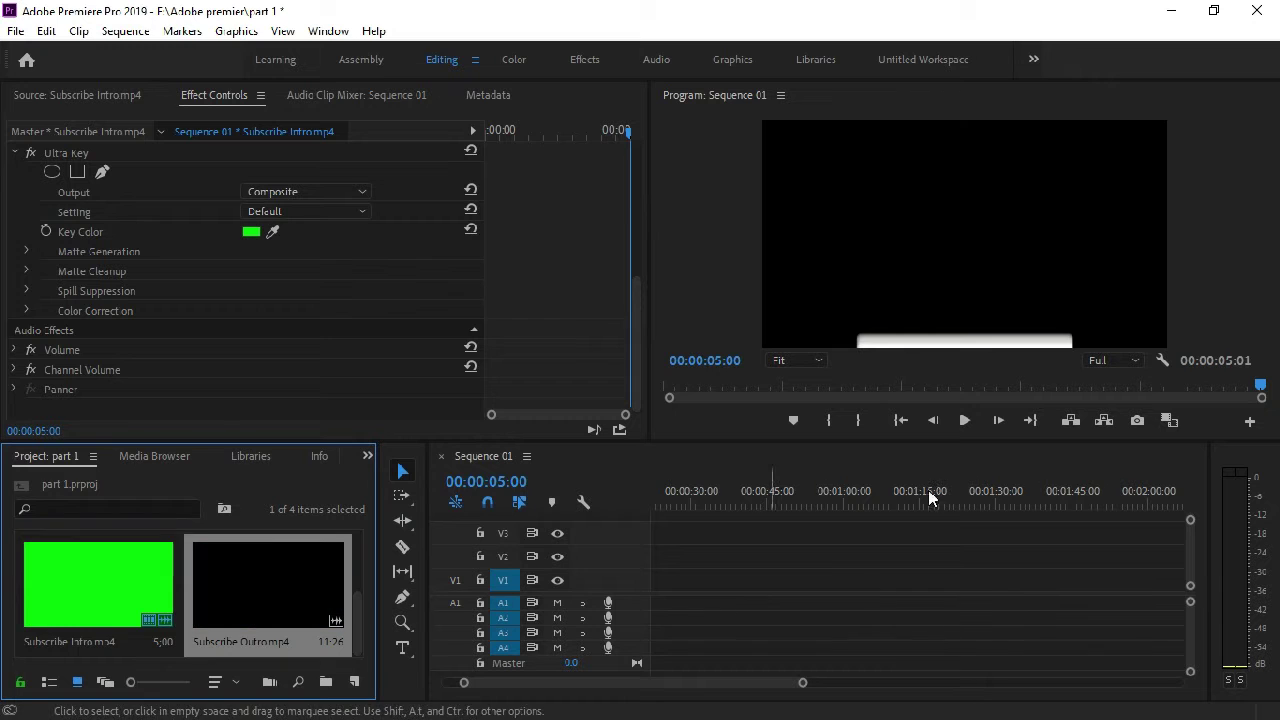
Place Subscribe Outro.mp4 on V2 at the sequence start, above the Subscribe Intro.mp4 clip, and preview the overlap
scroll(690, 546, "down", 10)
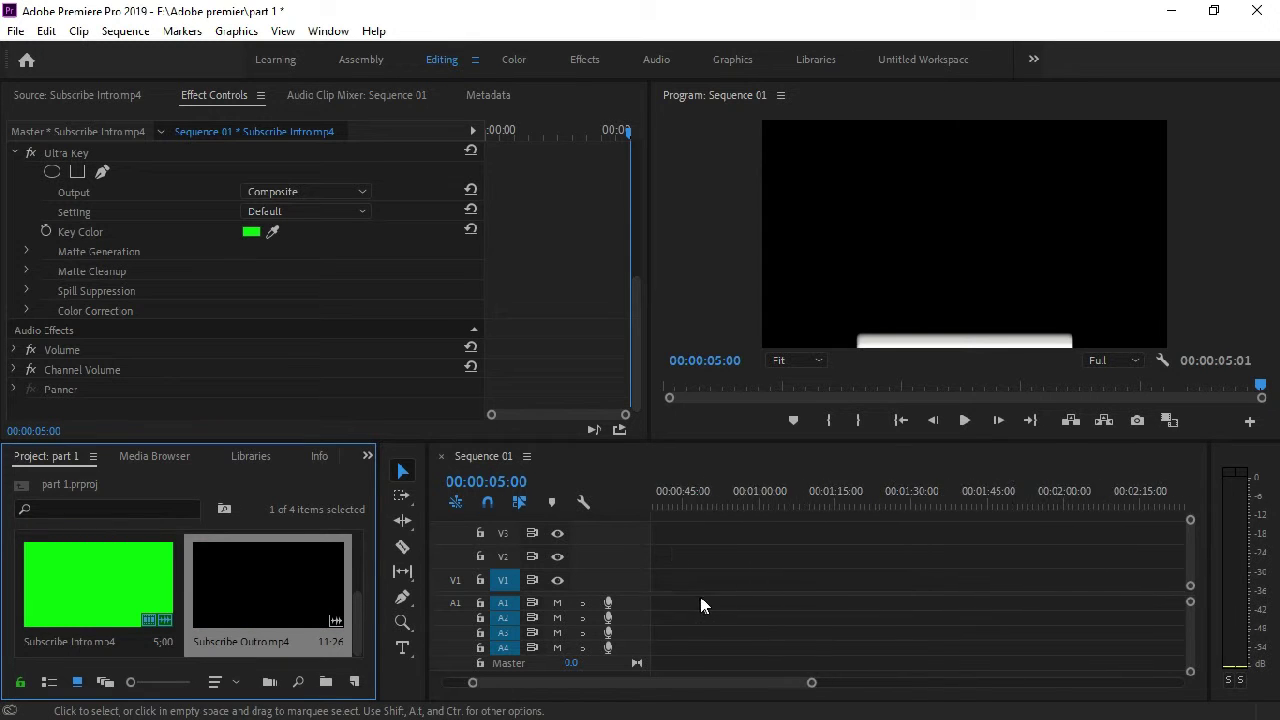
scroll(724, 573, "down", 4)
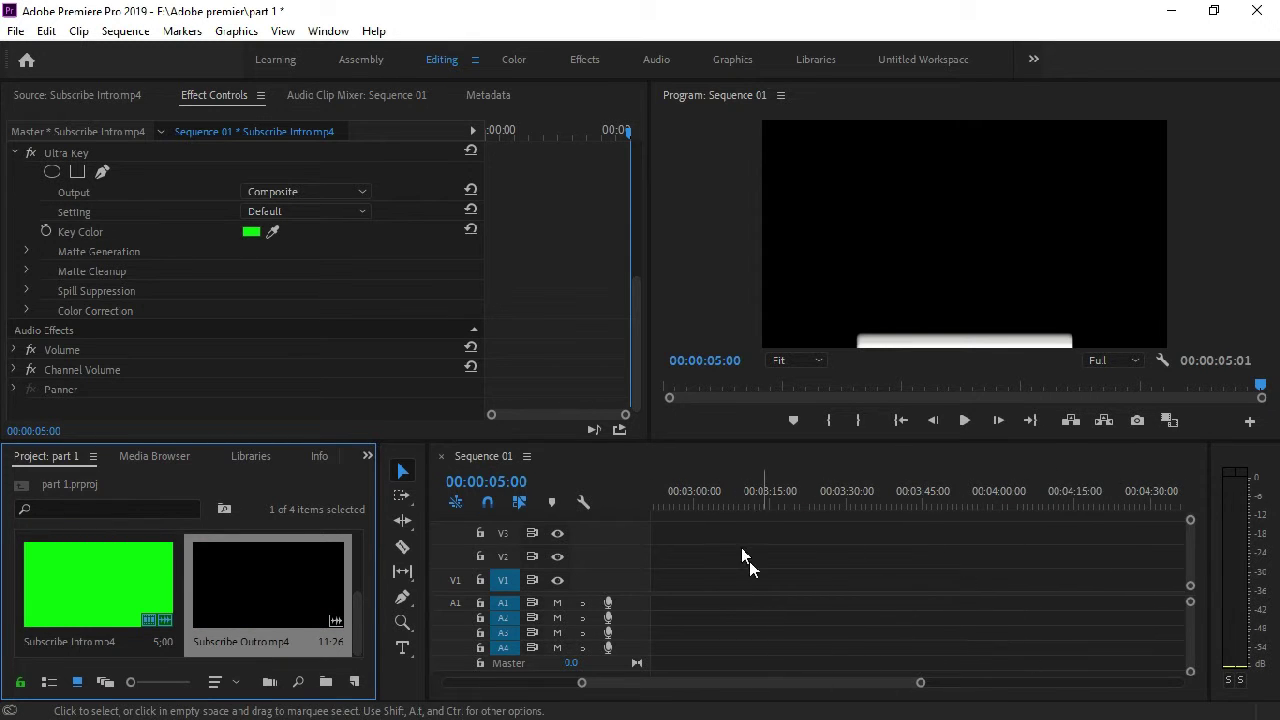
scroll(725, 556, "down", 2)
scroll(725, 556, "down", 3)
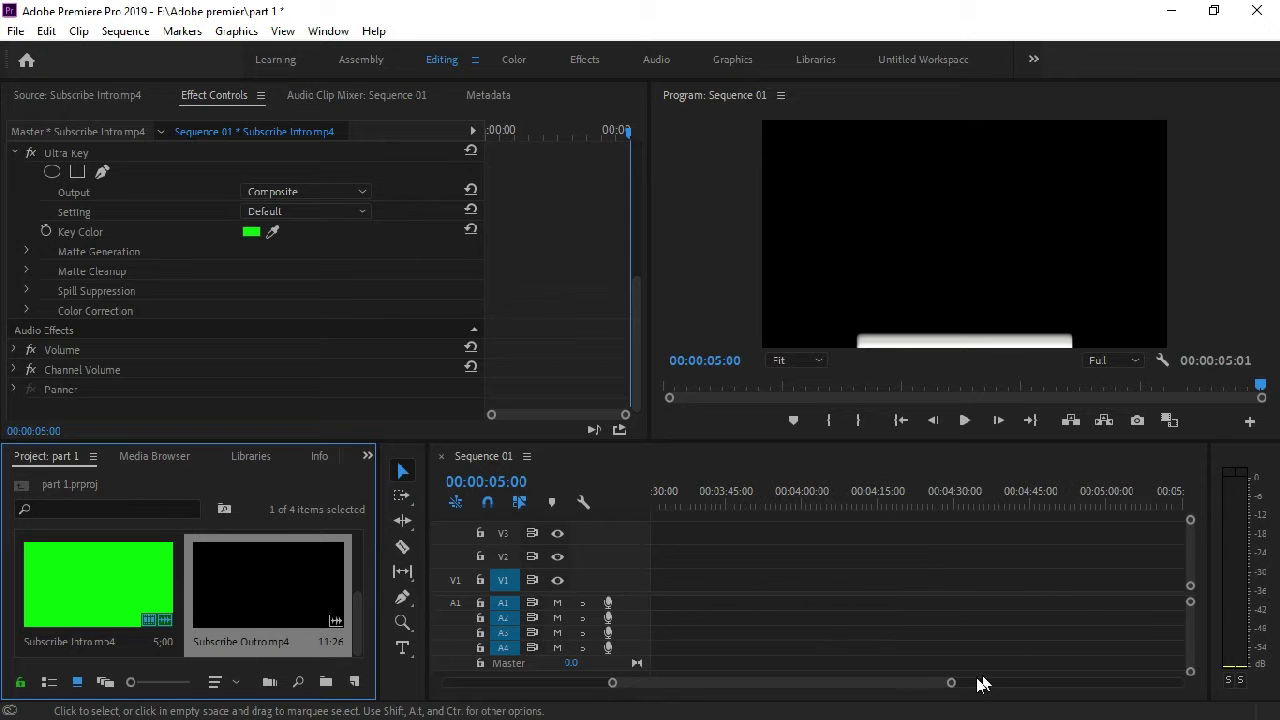
left_click_drag(951, 684, 913, 711)
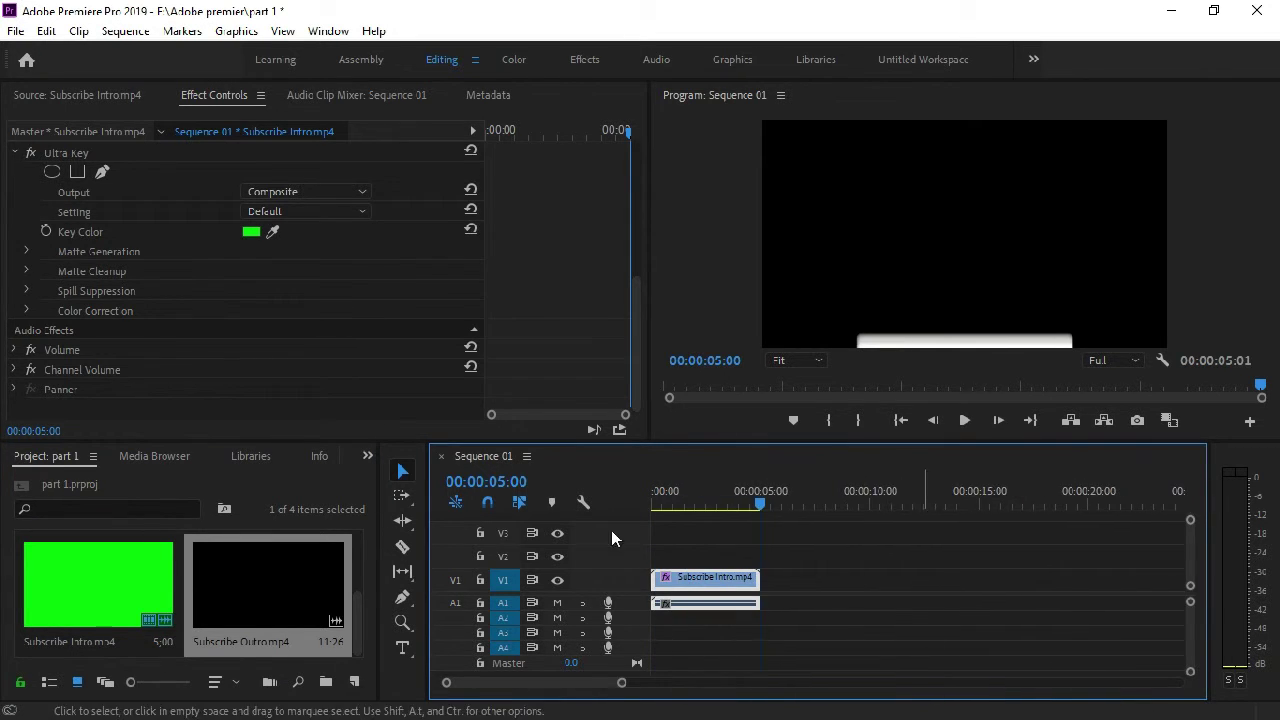
left_click(286, 603)
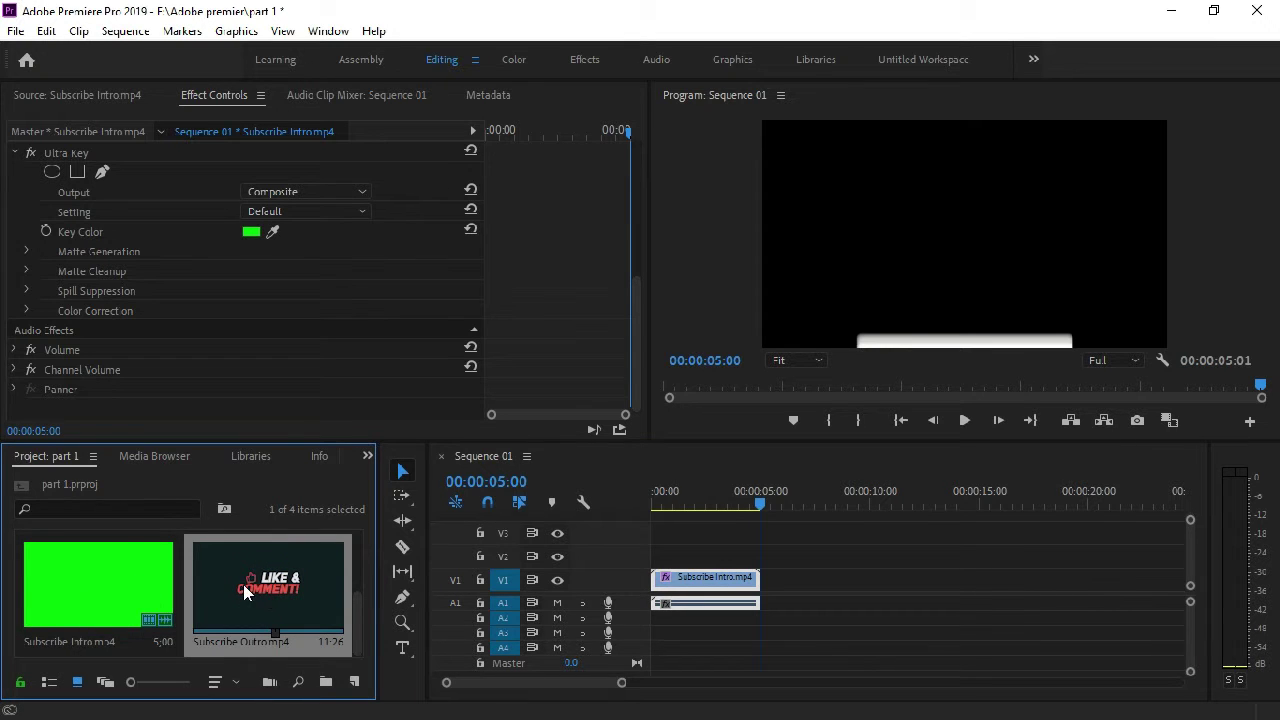
left_click_drag(278, 604, 656, 617)
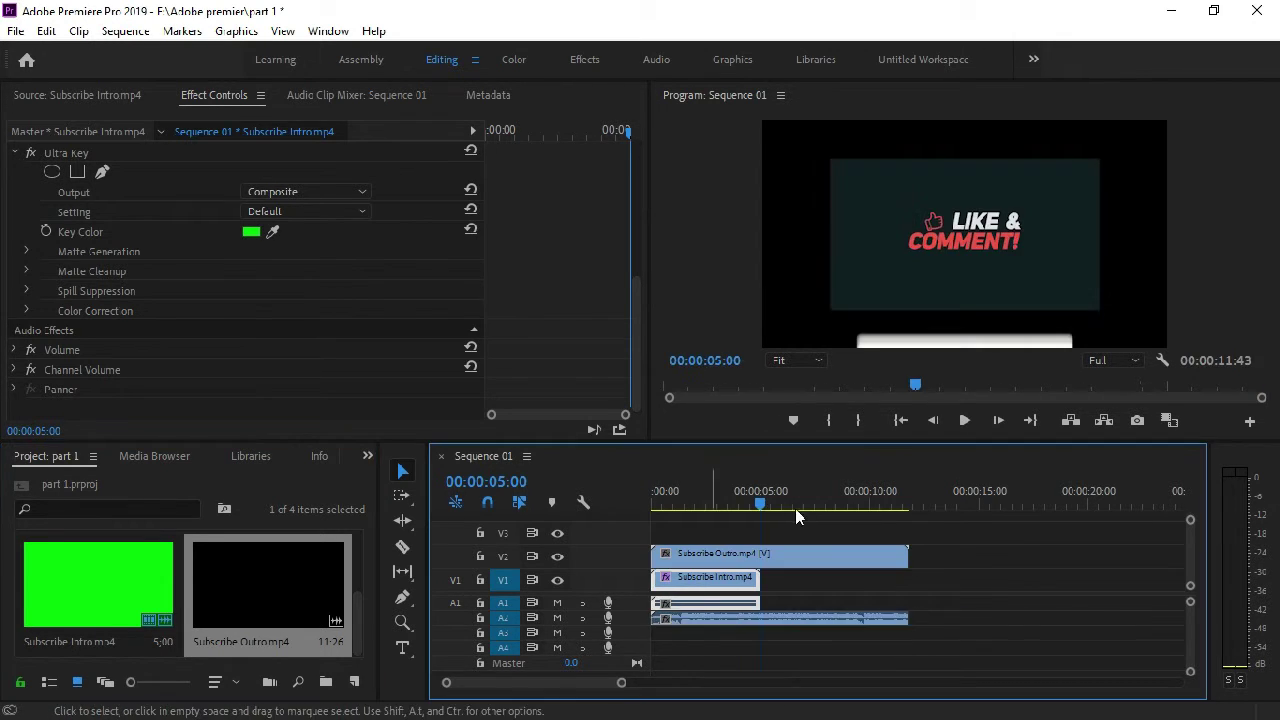
left_click(957, 423)
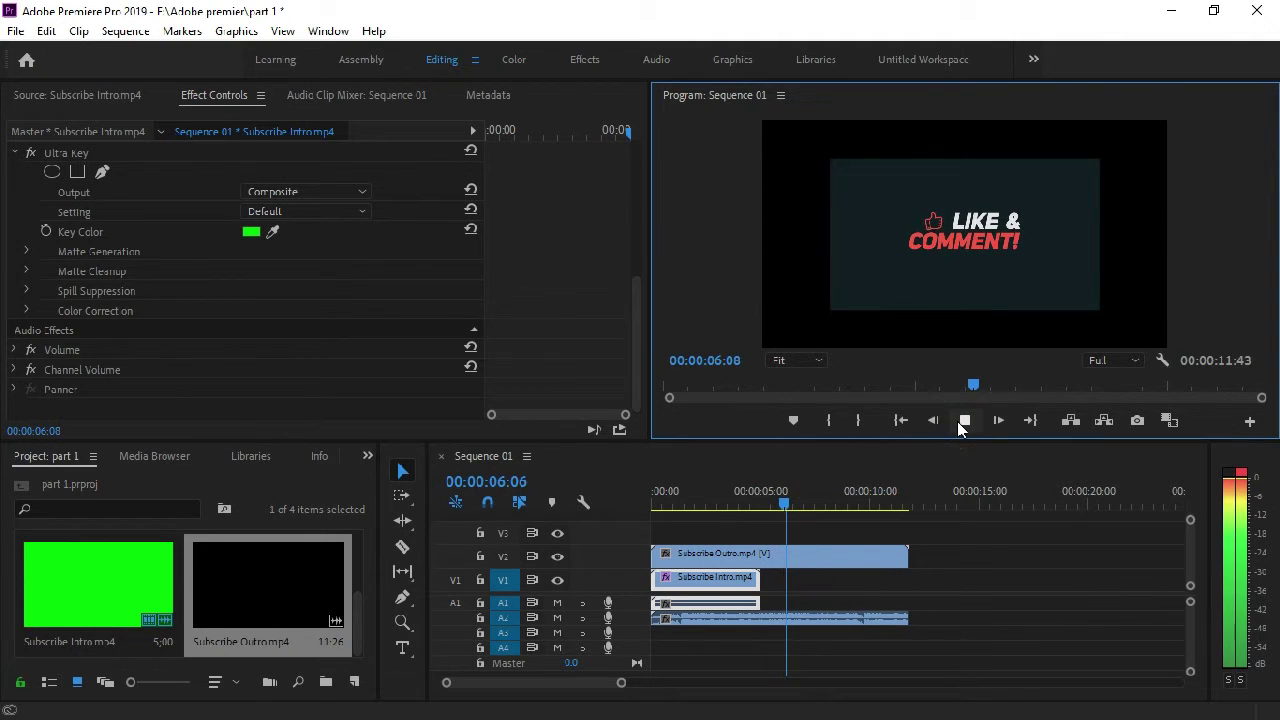
left_click(957, 423)
left_click(810, 504)
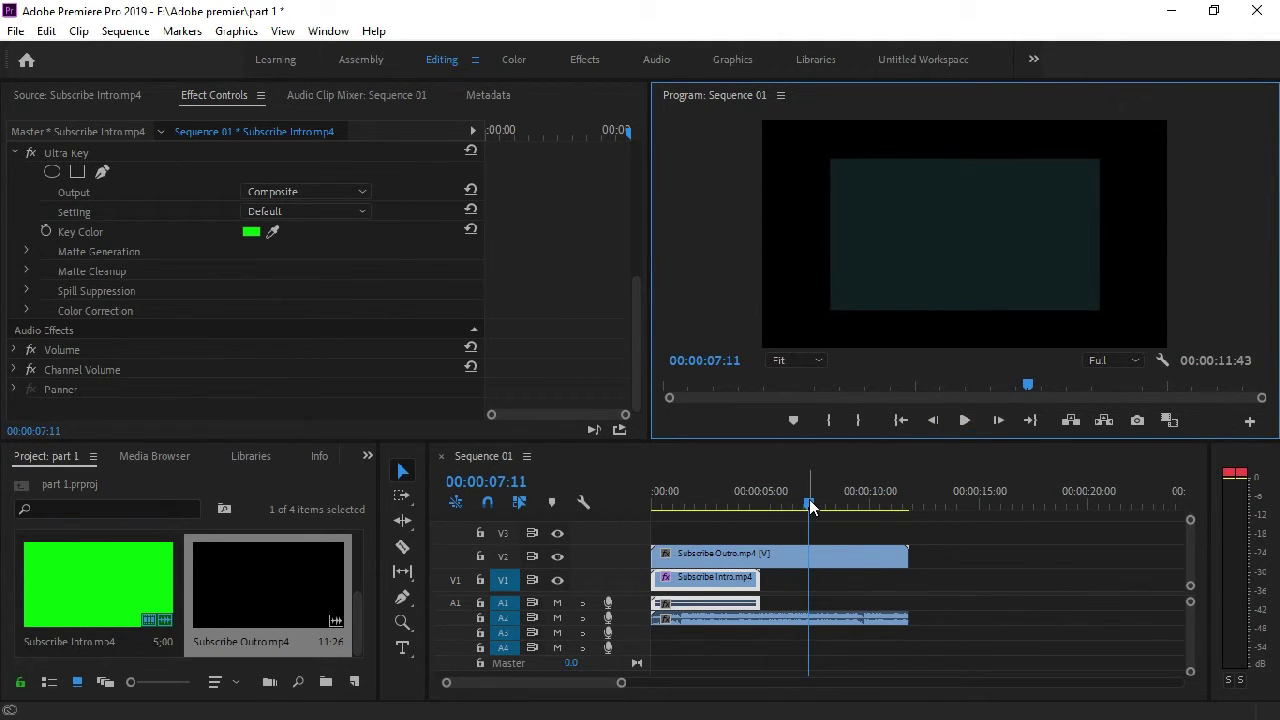
left_click_drag(810, 507, 703, 520)
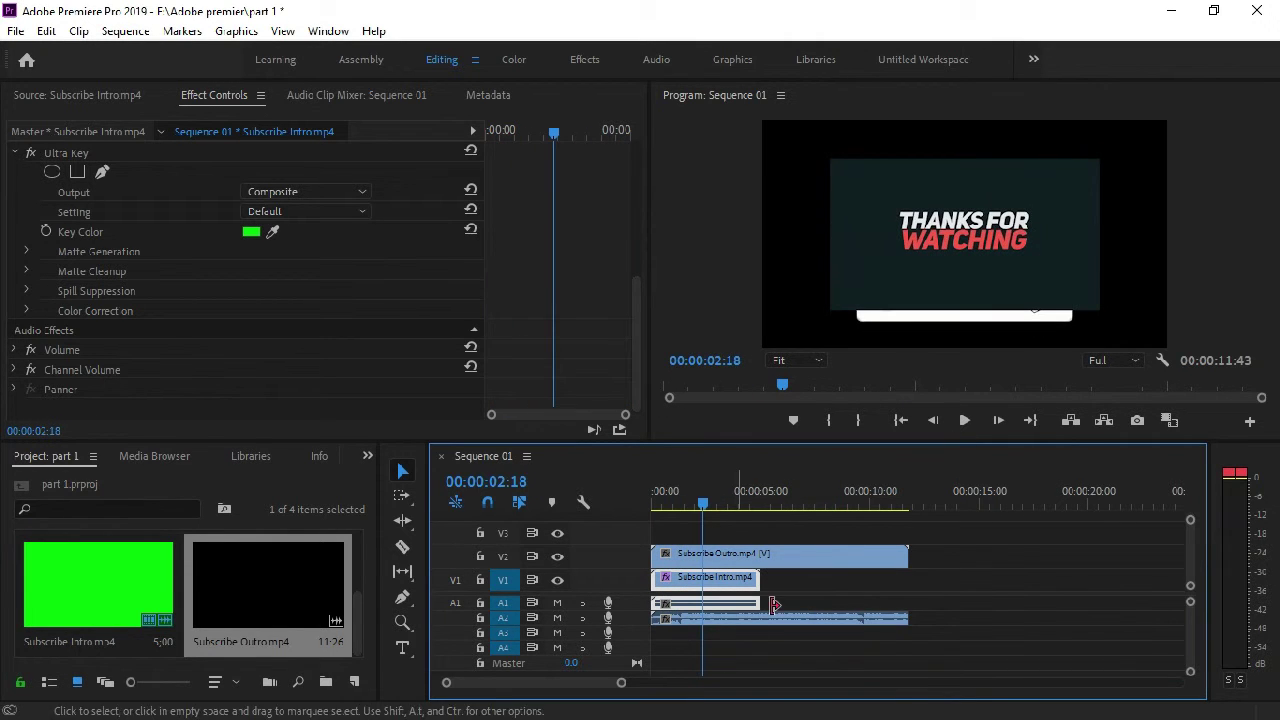
Swap the stacked clips, with Subscribe Outro.mp4 on V1 and Subscribe Intro.mp4 on V2 at the sequence start, and play the sequence
left_click(724, 583)
left_click_drag(724, 583, 1027, 584)
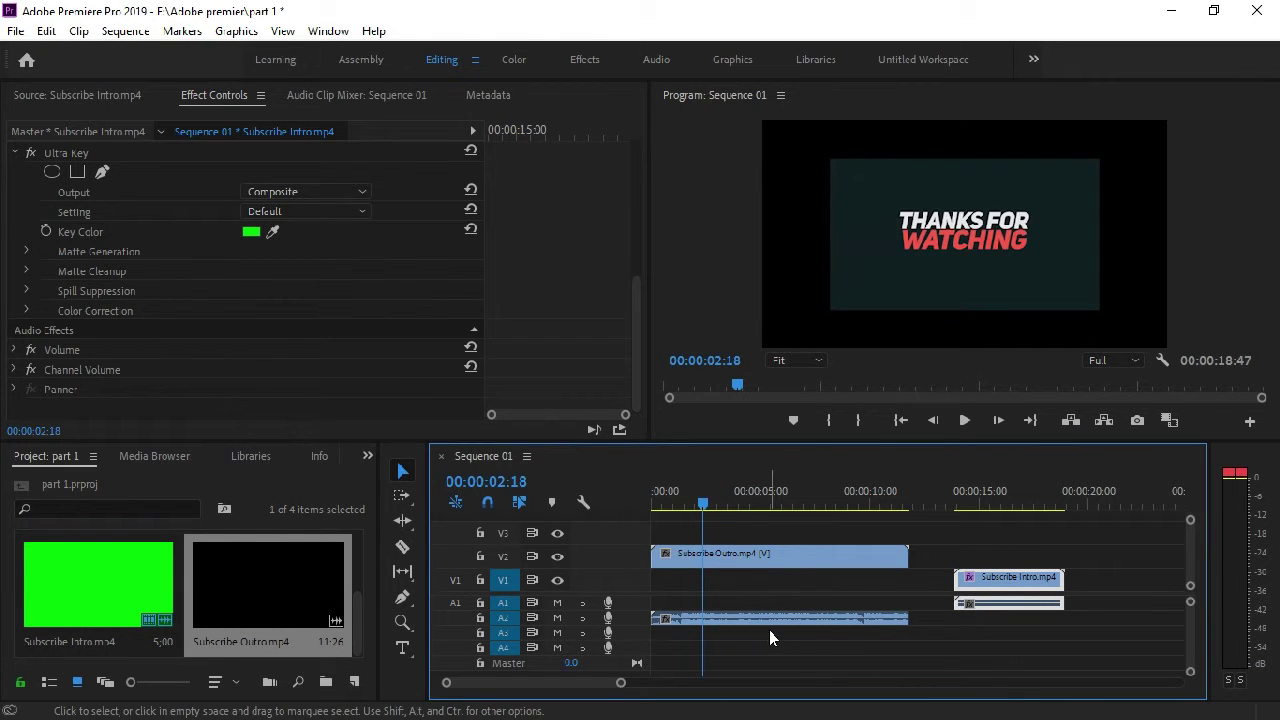
left_click_drag(759, 555, 756, 594)
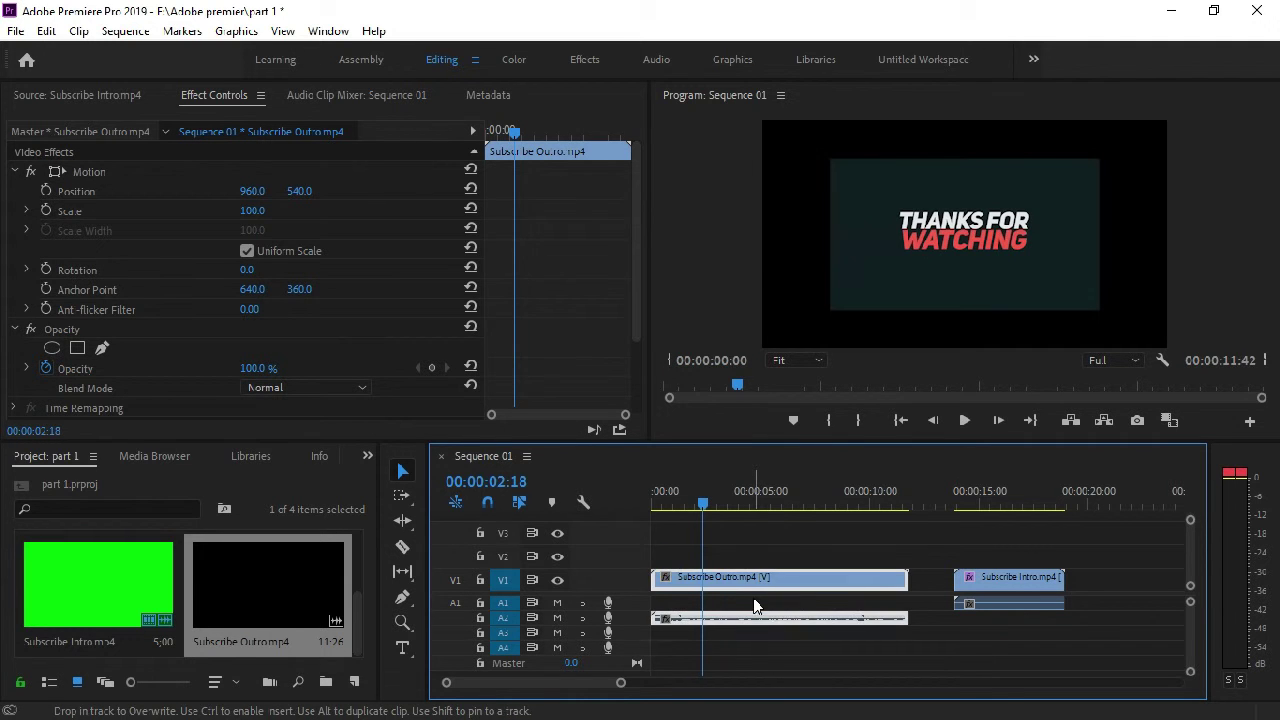
left_click(982, 582)
left_click_drag(982, 584, 672, 568)
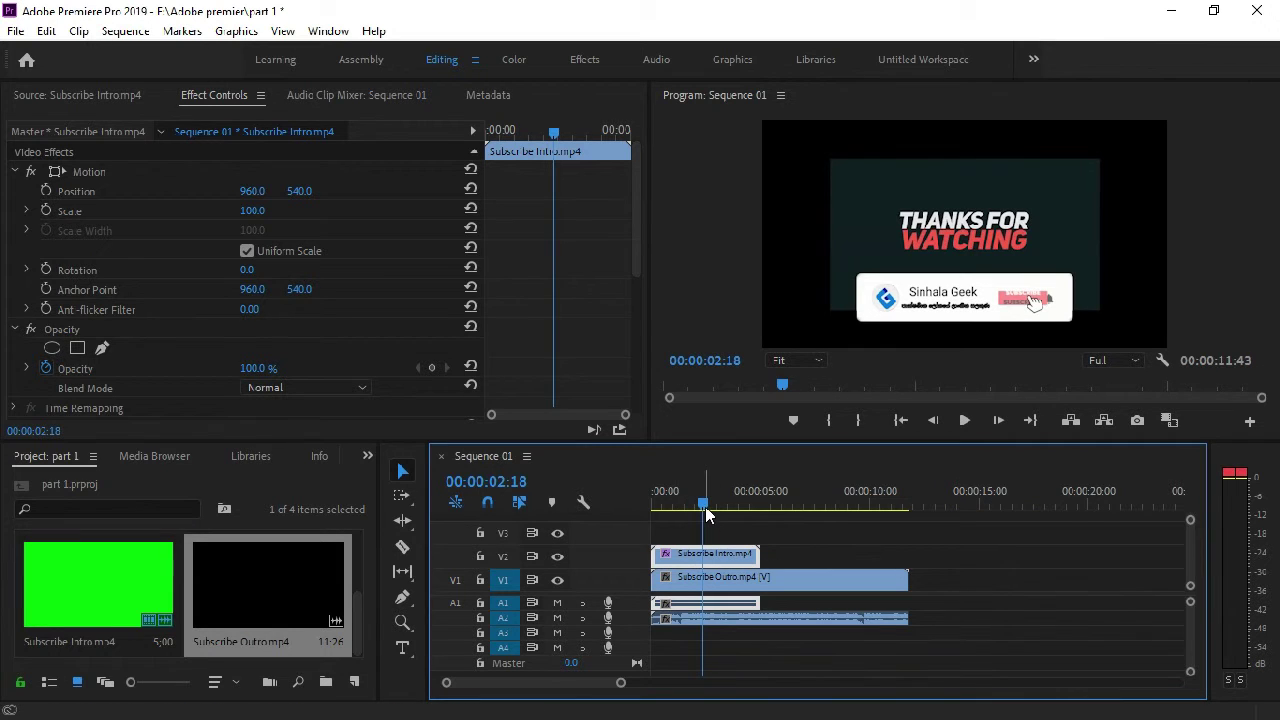
left_click_drag(697, 510, 620, 521)
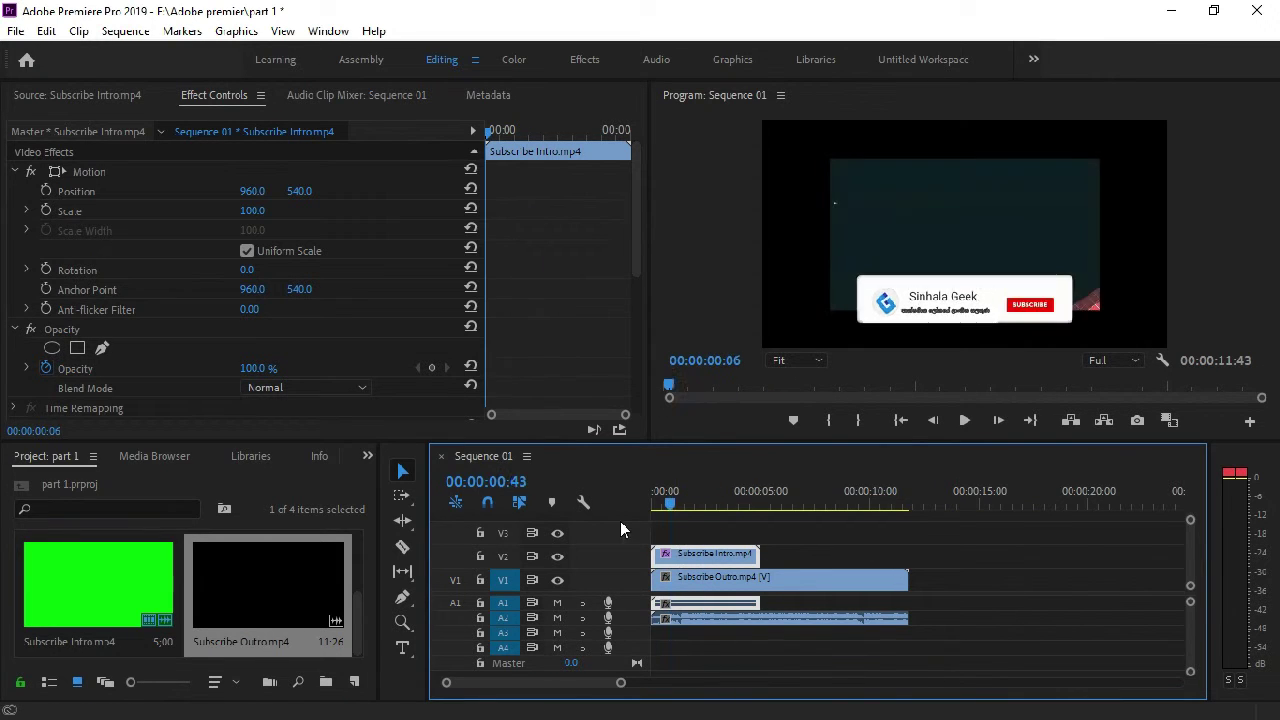
left_click(972, 427)
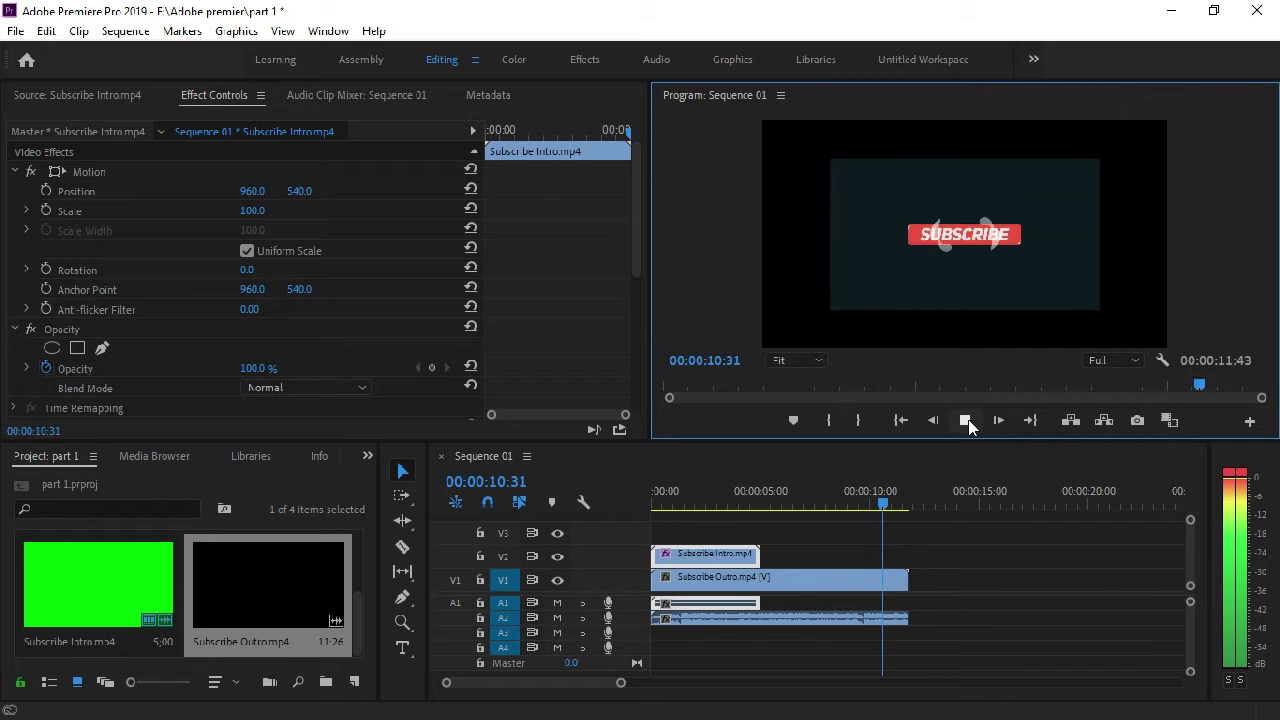
left_click(966, 420)
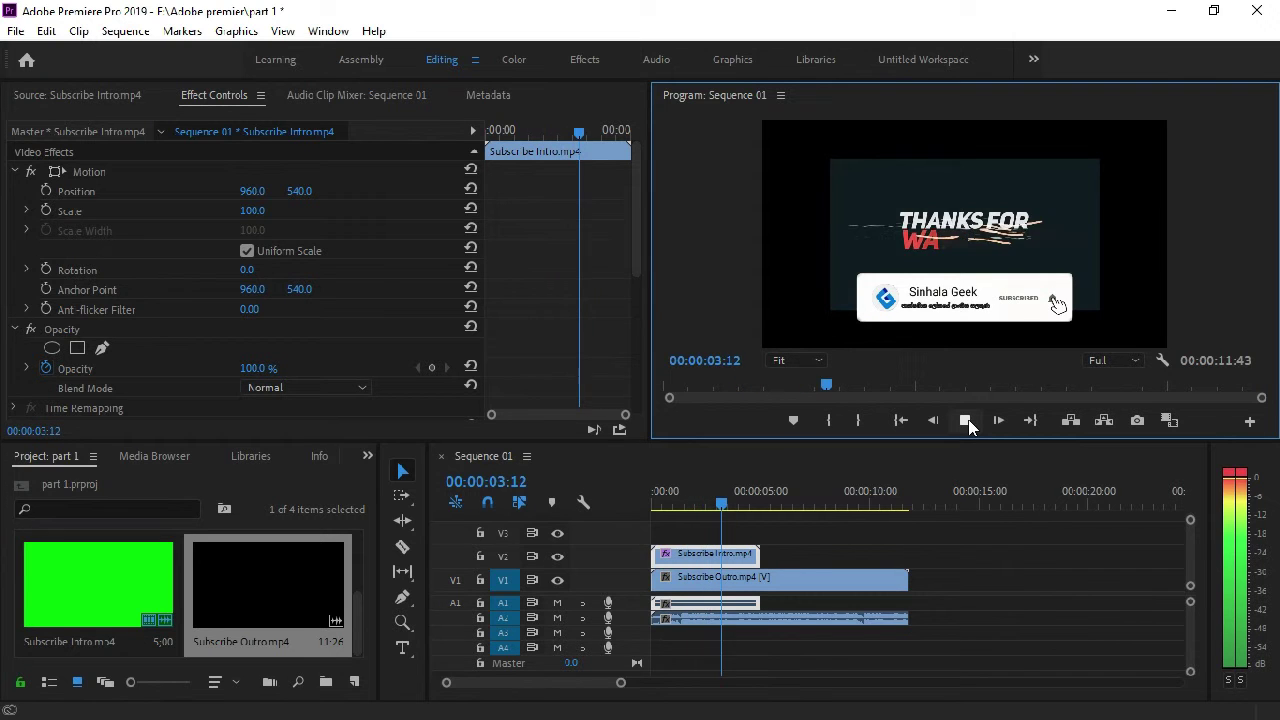
left_click(967, 421)
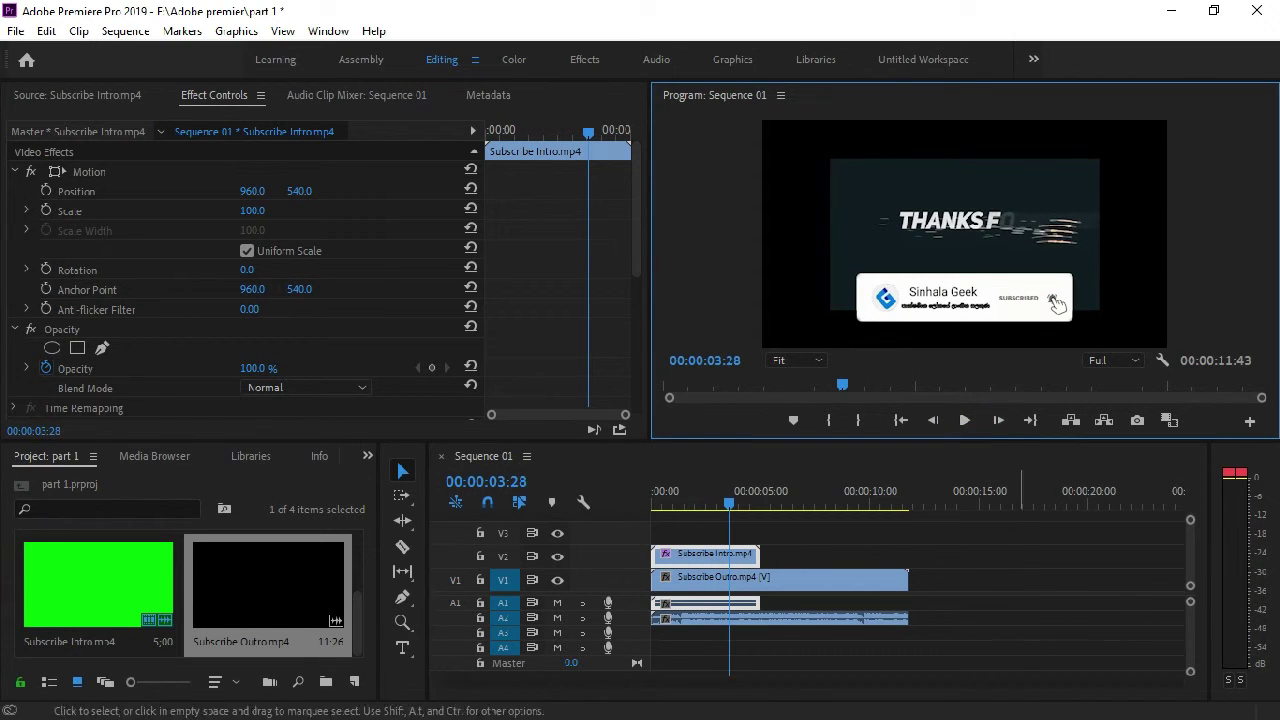